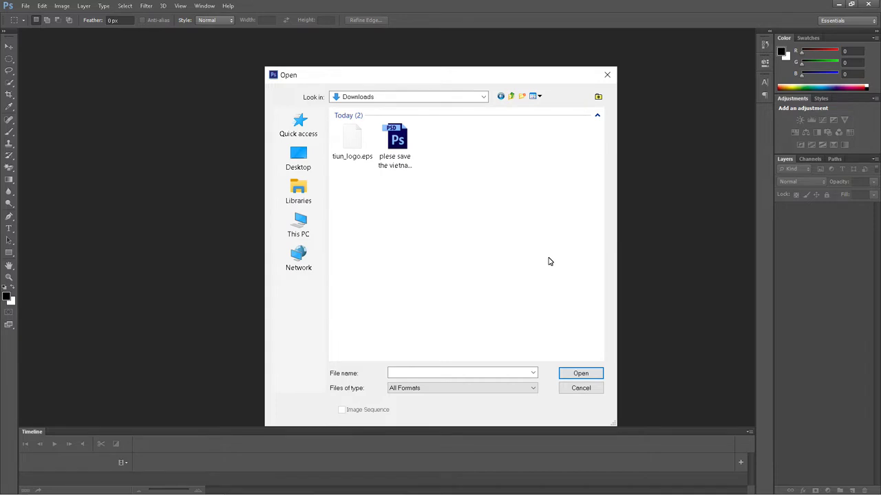
# - Open tiun_logo.eps from the Downloads folder
pyautogui.press('Down')
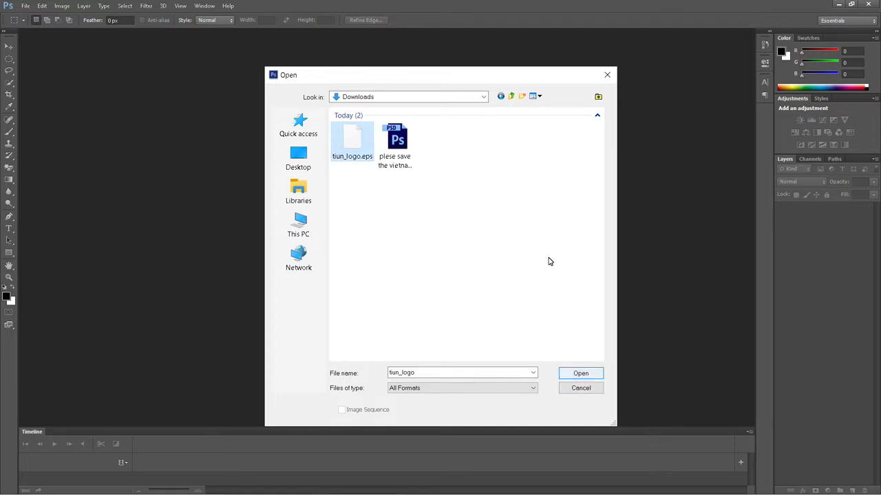
pyautogui.press('Return')
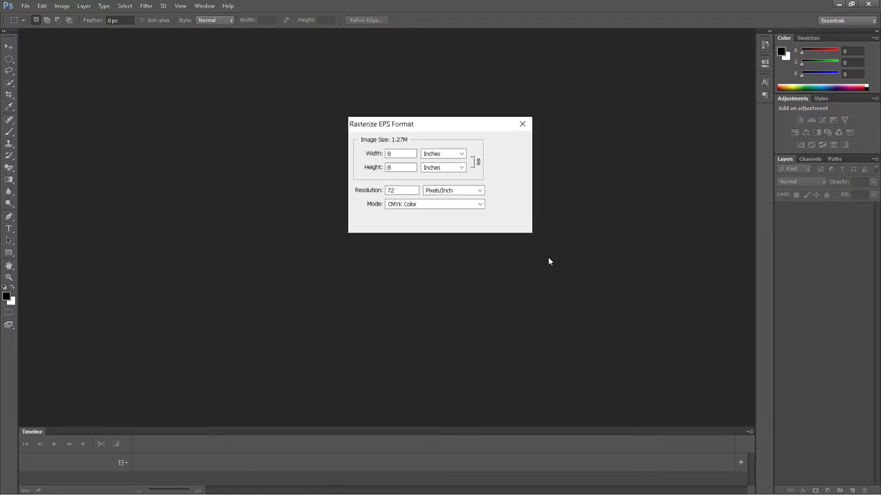
pyautogui.press('Tab')
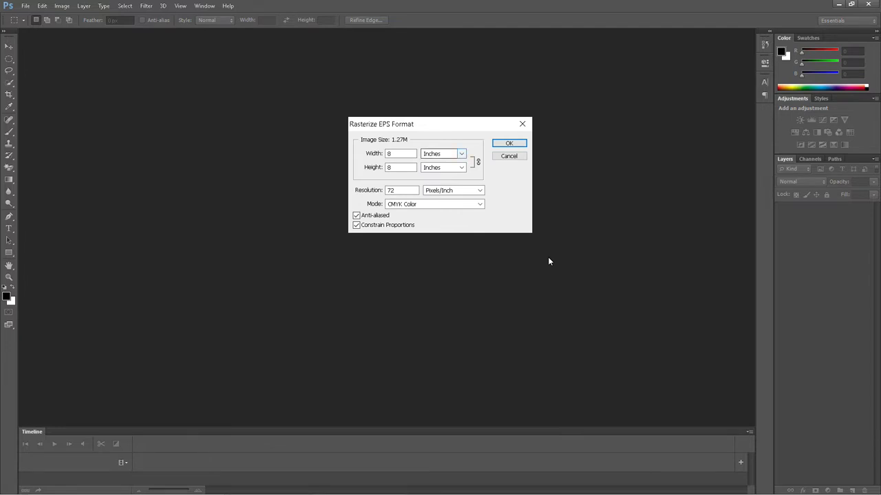
# - Set the logo's rasterized width to 150 centimeters and switch the height unit to centimeters as well
pyautogui.hotkey('alt', 'Down')
pyautogui.press('Up')
pyautogui.press('Down')
pyautogui.press('Down')
pyautogui.press('Return')
pyautogui.press('Tab')
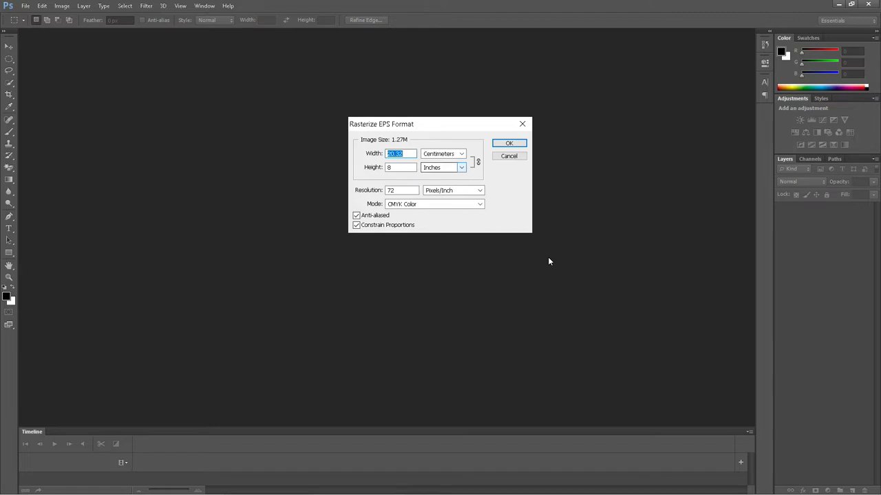
pyautogui.press('Tab')
pyautogui.hotkey('shift', 'Tab')
pyautogui.write('150')
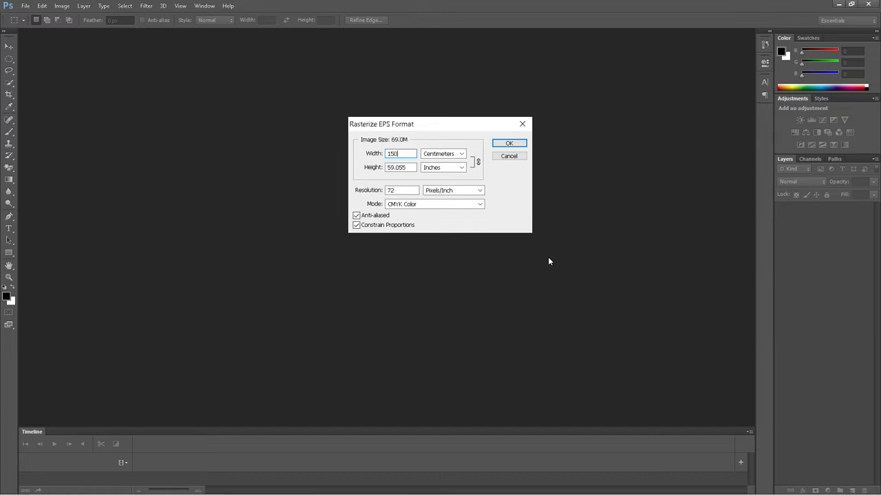
pyautogui.click(443, 167)
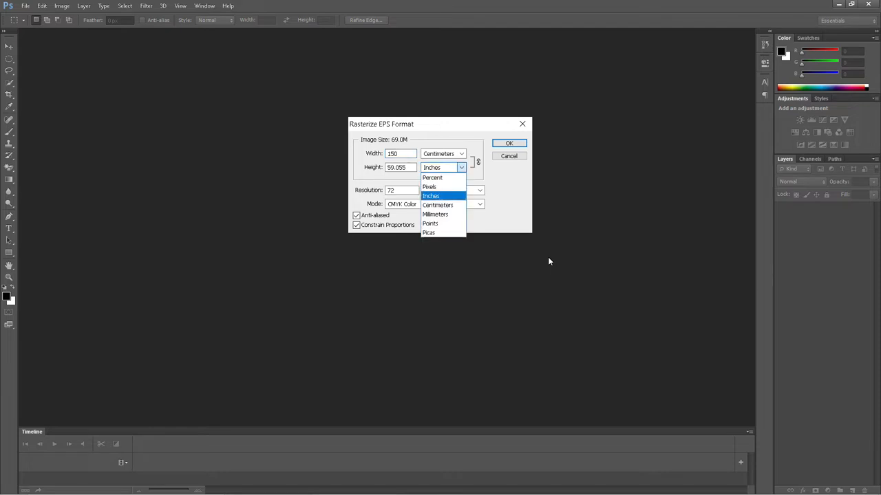
pyautogui.press('Return')
# - Set the color mode to RGB Color and rasterize the logo, continuing despite the unavailable fonts
pyautogui.press('Tab')
pyautogui.press('Tab')
pyautogui.press('Tab')
pyautogui.press('Tab')
pyautogui.hotkey('alt', 'Down')
pyautogui.press('Down')
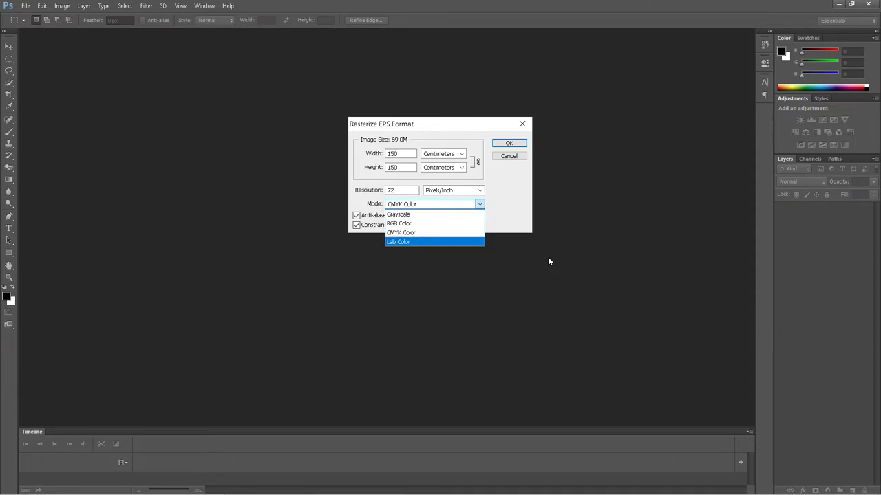
pyautogui.press('Up')
pyautogui.press('Up')
pyautogui.press('Return')
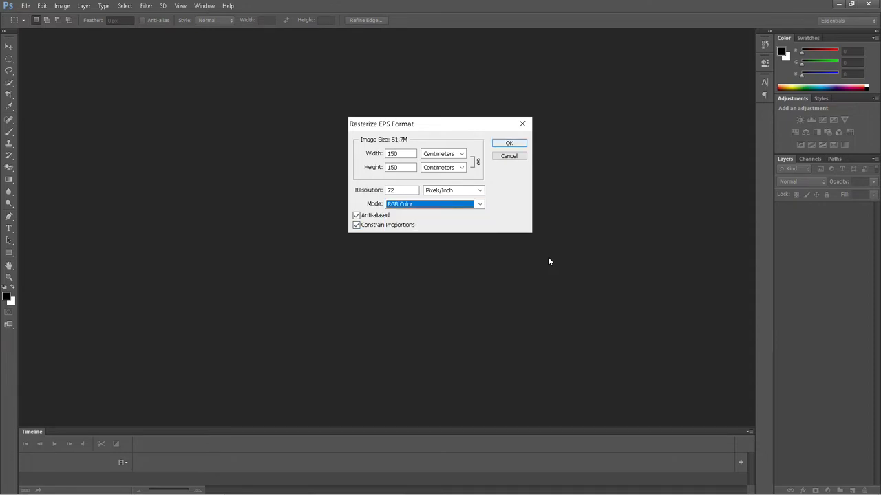
pyautogui.press('Return')
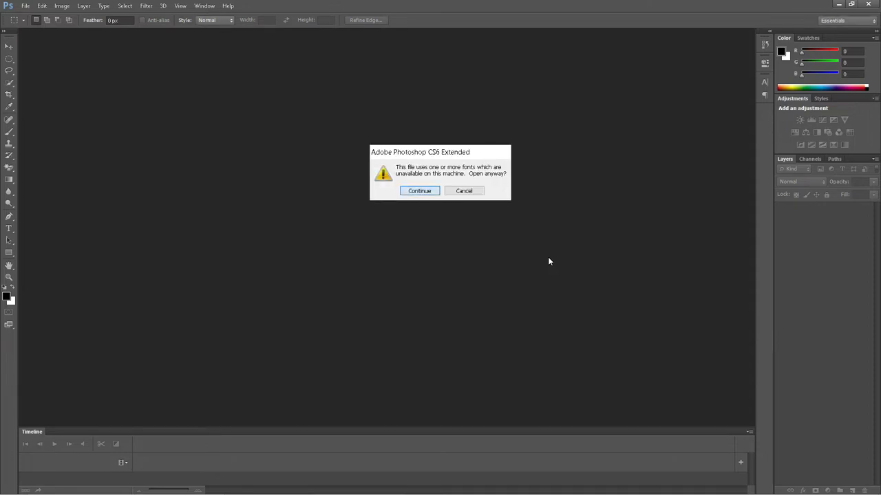
pyautogui.press('Return')
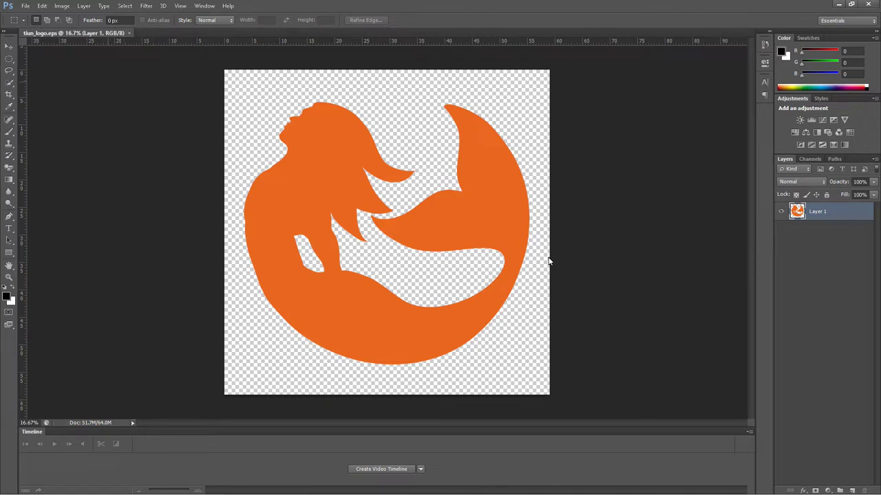
pyautogui.hotkey('alt', 'f')
pyautogui.press('Down')
pyautogui.press('Down')
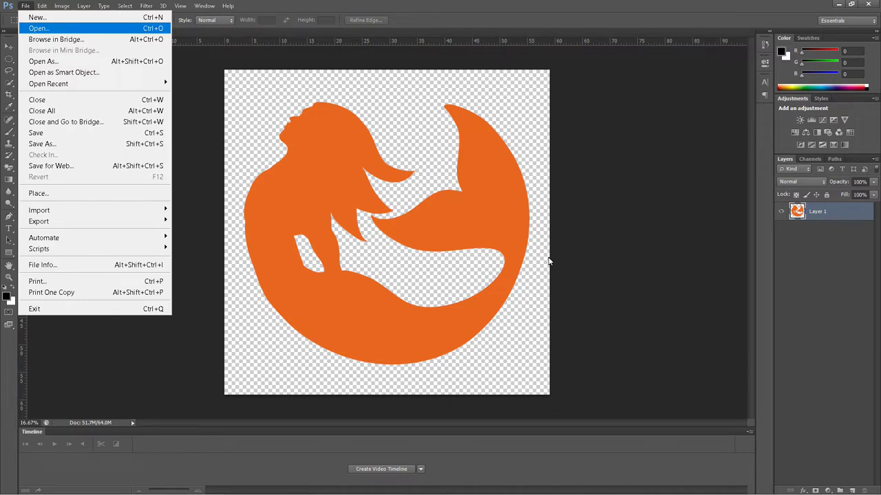
pyautogui.press('Down')
pyautogui.press('Down')
pyautogui.press('Down')
pyautogui.press('Down')
pyautogui.press('Down')
pyautogui.press('Down')
pyautogui.press('Down')
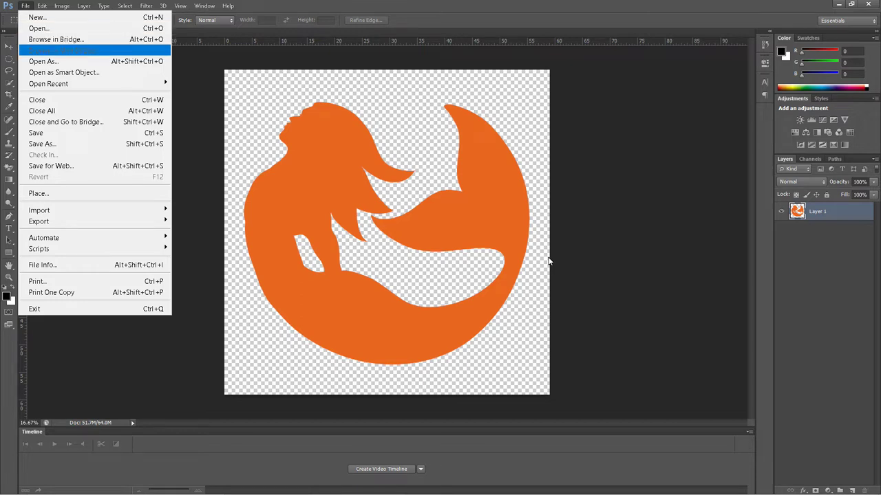
pyautogui.press('Down')
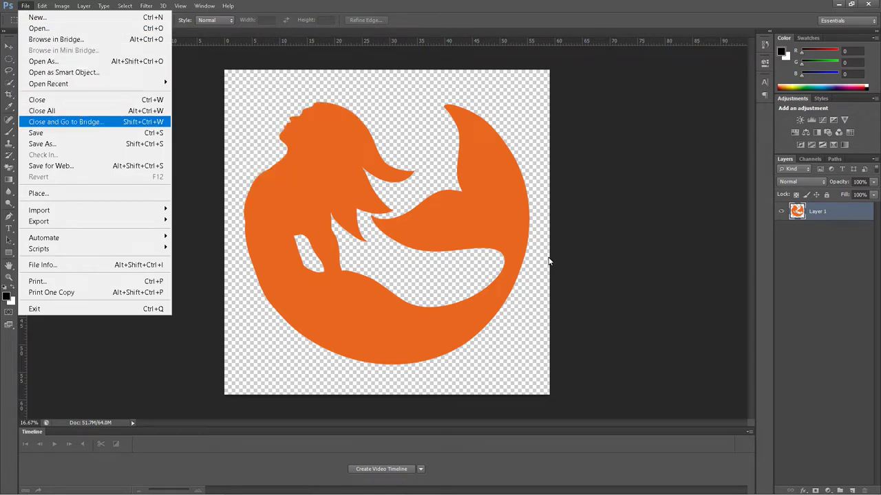
pyautogui.press('Up')
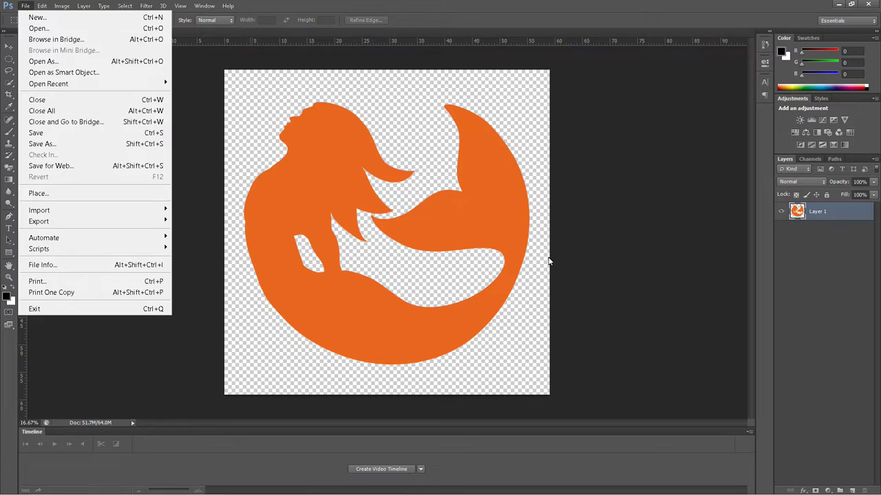
pyautogui.press('Up')
pyautogui.press('Up')
pyautogui.press('Up')
pyautogui.press('Return')
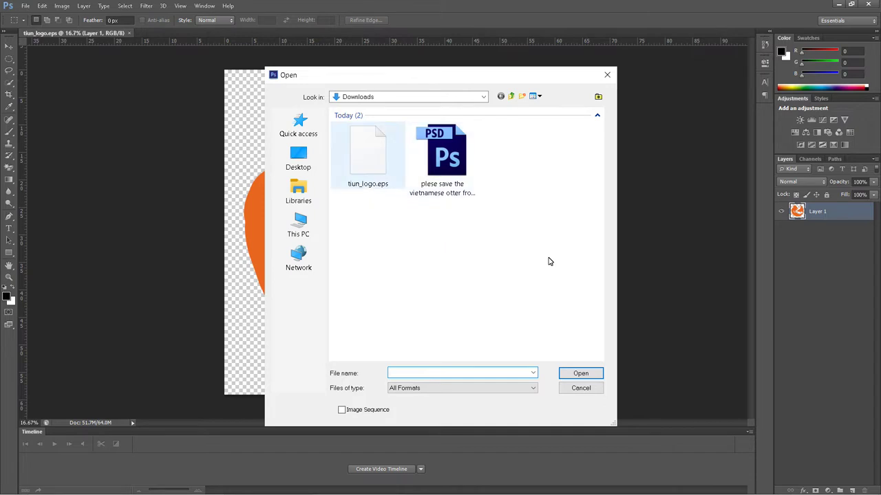
pyautogui.click(367, 156)
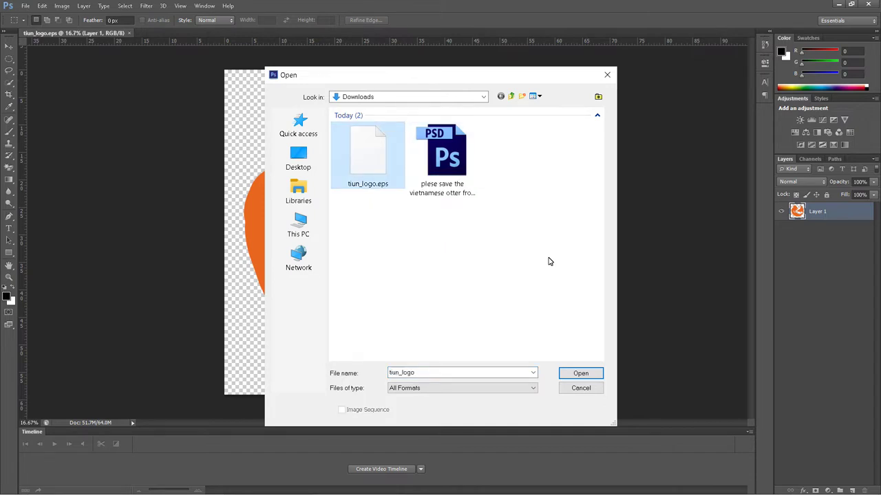
pyautogui.press('Return')
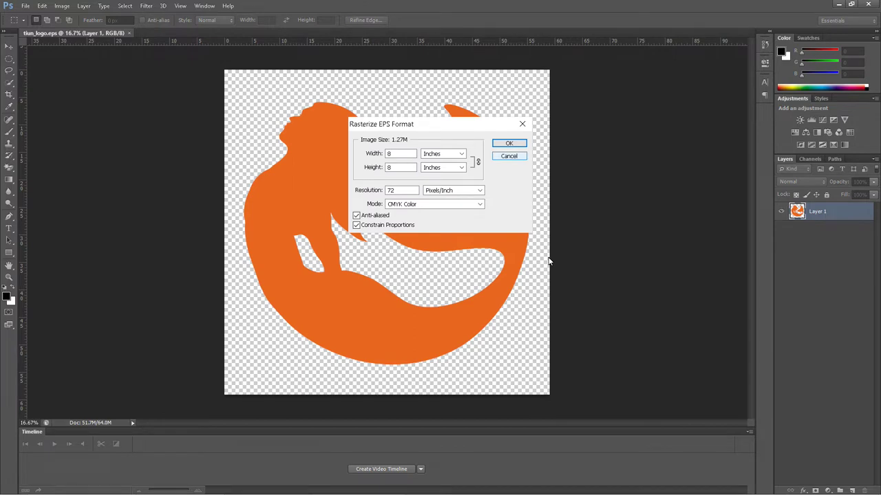
pyautogui.press('Return')
# - Open the otter poster file "plese save the vietnamese otter from slaughter.psd" as a second document
pyautogui.hotkey('alt', 'f')
pyautogui.press('o')
pyautogui.press('Return')
pyautogui.hotkey('shift', 'Tab')
pyautogui.press('Right')
pyautogui.press('Return')
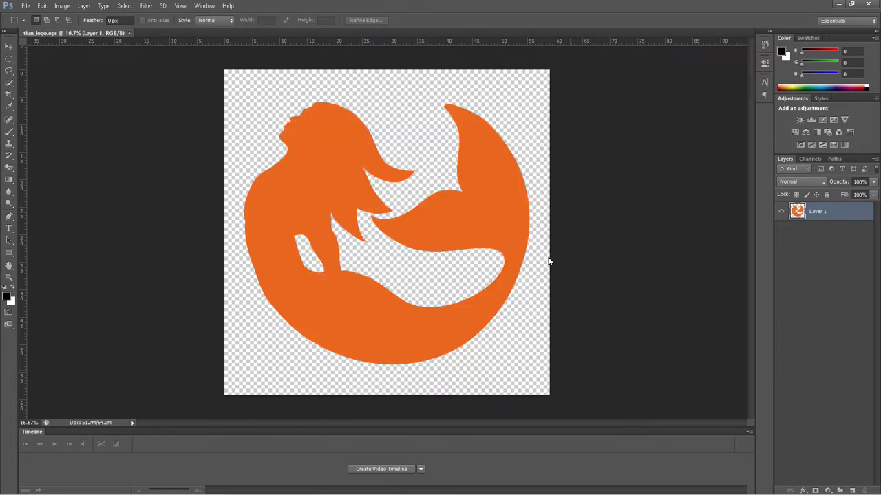
pyautogui.press('Return')
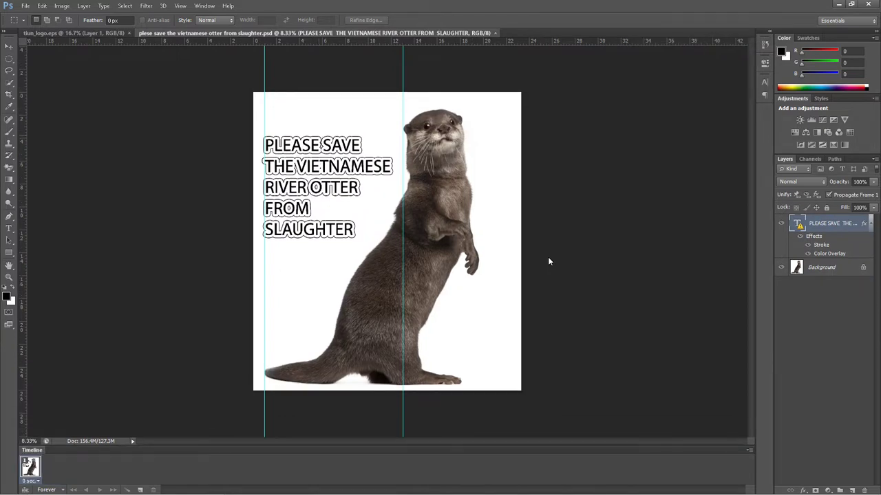
pyautogui.hotkey('ctrl', 'Tab')
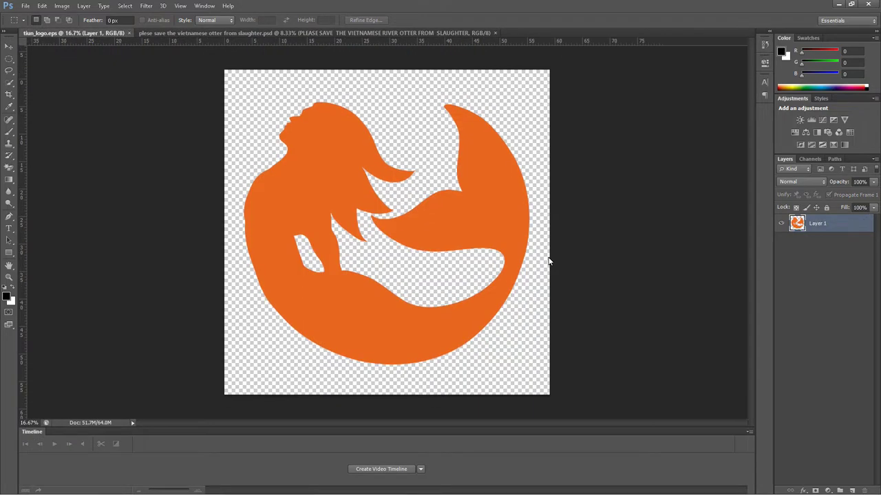
pyautogui.hotkey('ctrl', 'Tab')
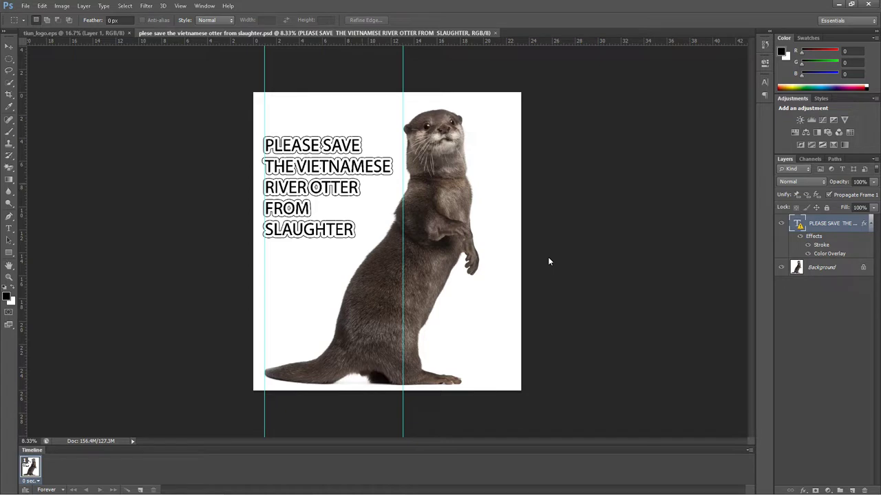
pyautogui.hotkey('ctrl', 'Tab')
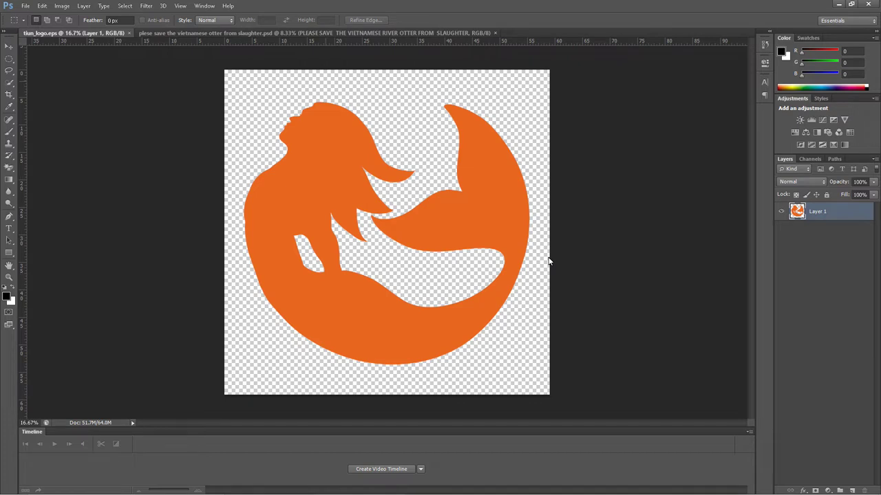
pyautogui.hotkey('ctrl', 'Tab')
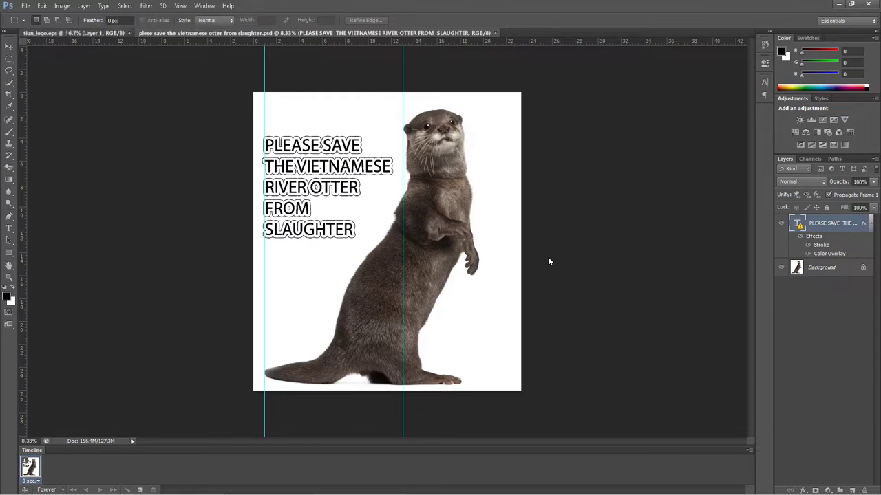
pyautogui.hotkey('ctrl', 'Tab')
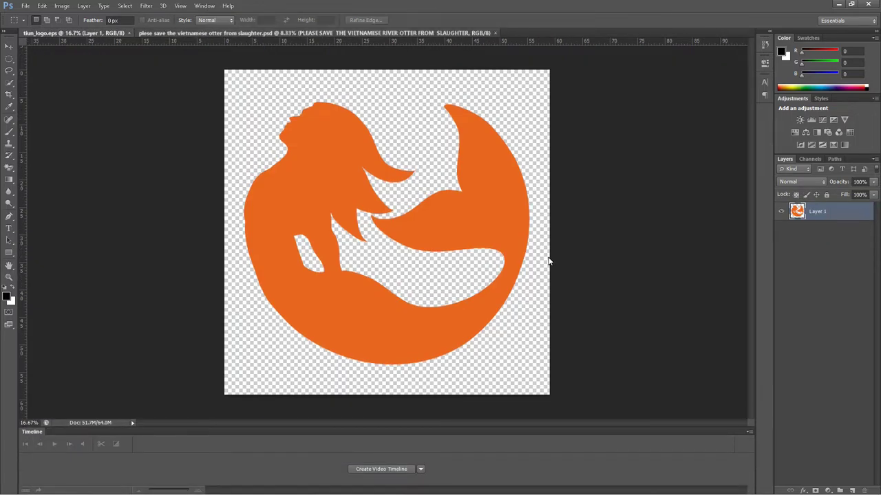
pyautogui.hotkey('ctrl', 'Tab')
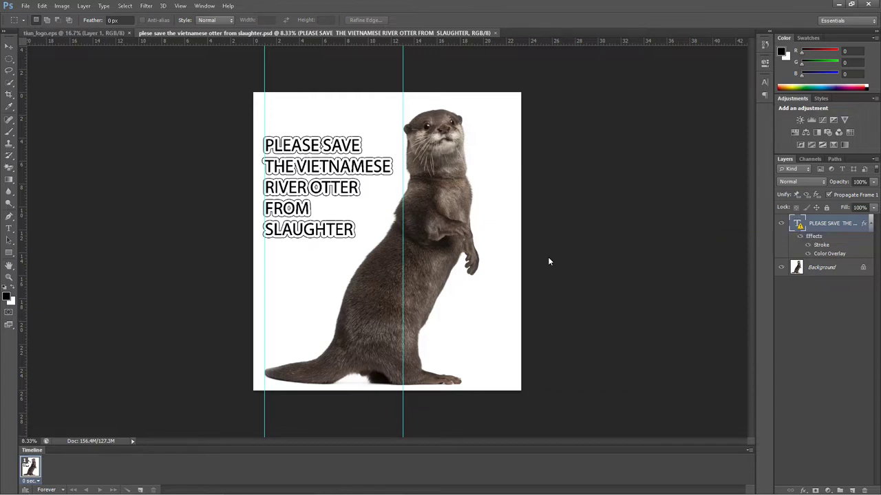
# - Scale the mermaid logo in tiun_logo.eps down to about 23% with Free Transform, keeping its upper-left corner in place
pyautogui.hotkey('ctrl', 'Tab')
pyautogui.hotkey('ctrl', 't')
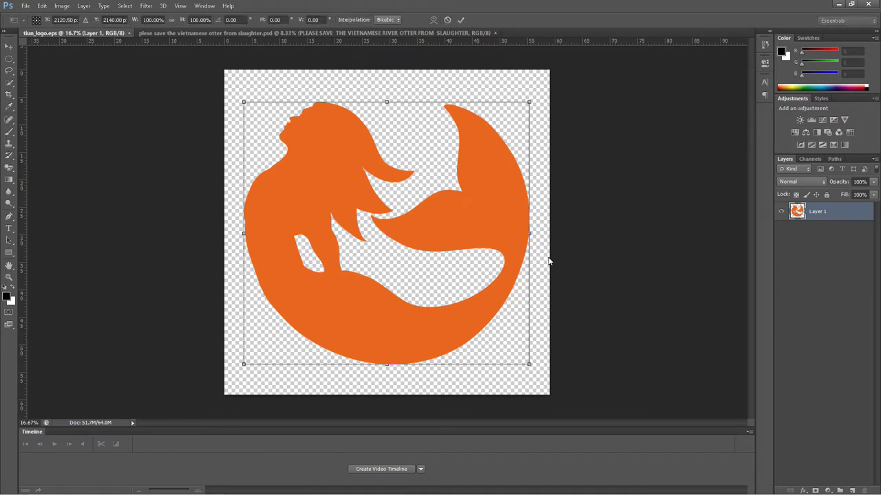
pyautogui.moveTo(529, 364); pyautogui.dragTo(310, 163)
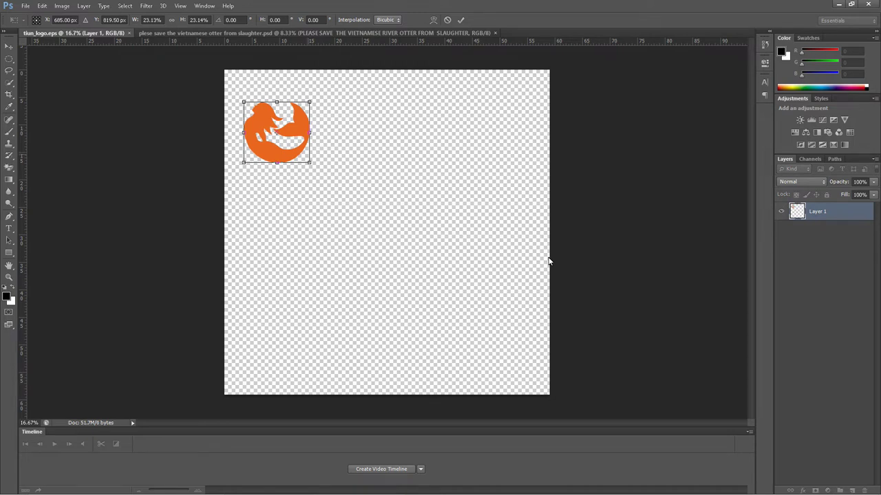
pyautogui.press('Return')
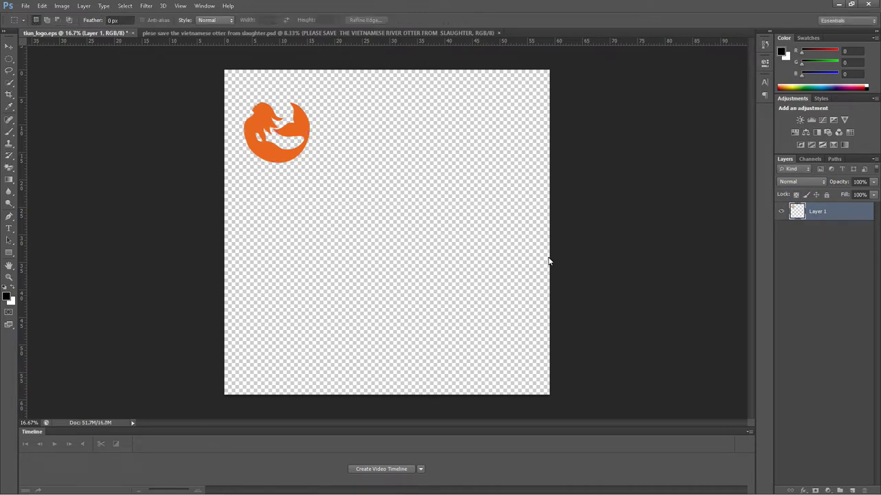
# - Use the Magic Eraser on the otter document's headline text layer and agree to rasterize the type
pyautogui.hotkey('ctrl', 'Tab')
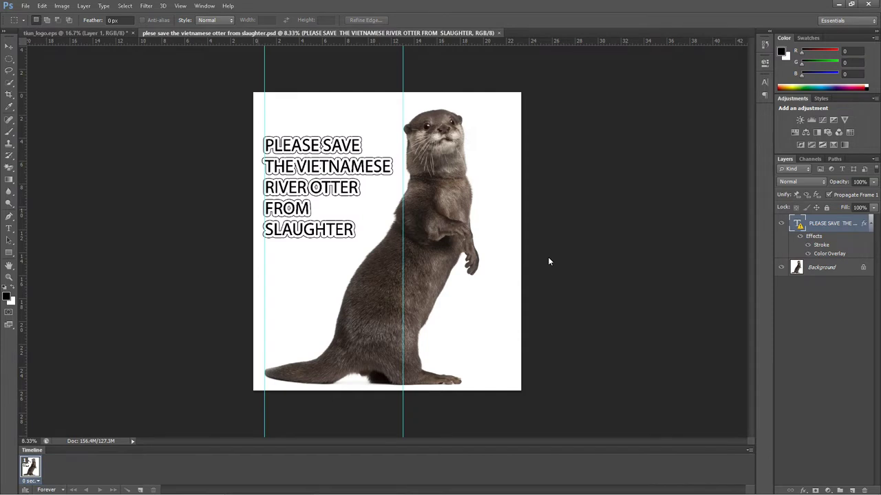
pyautogui.press('w')
pyautogui.click(549, 262)
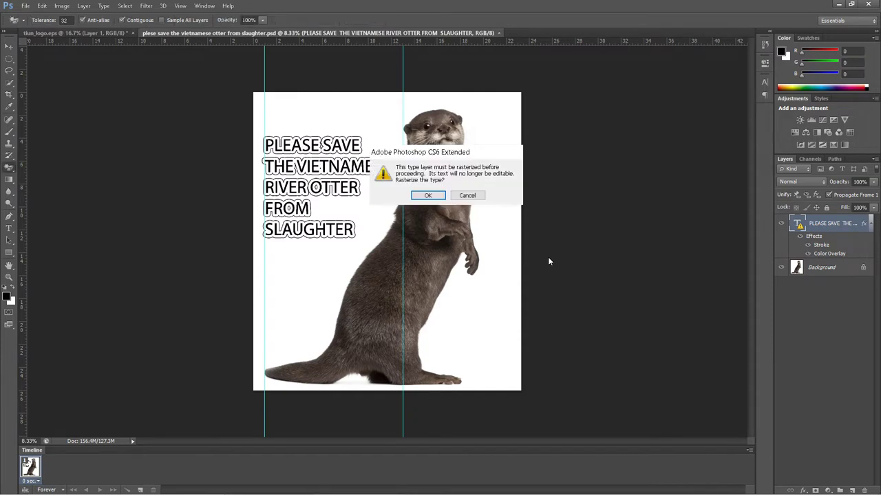
pyautogui.press('Return')
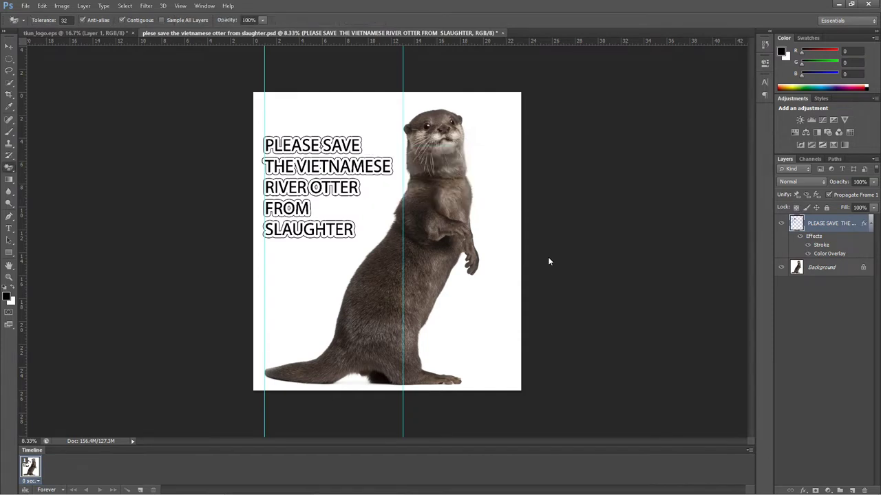
# - Convert the otter's Background into the regular layer Layer 0 and erase its white backdrop with the Magic Eraser
pyautogui.hotkey('alt', '[')
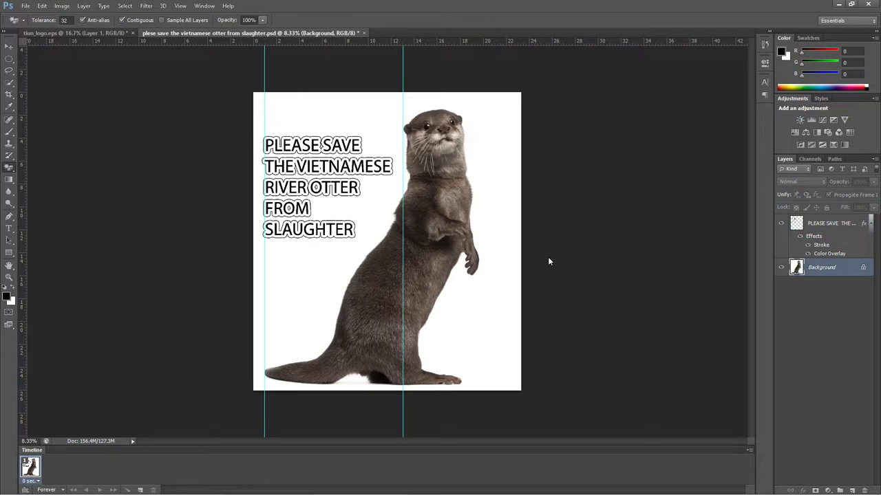
pyautogui.hotkey('ctrl', 'shift', 'n')
pyautogui.press('Return')
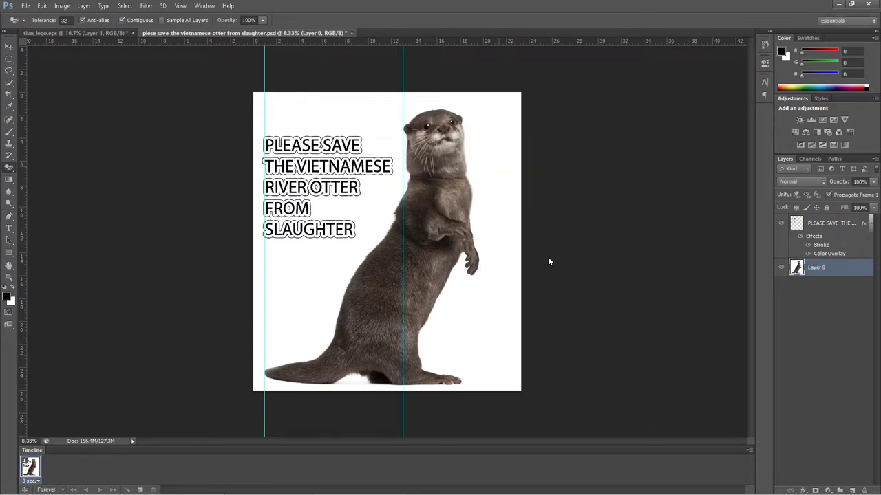
pyautogui.click(548, 262)
# - Copy the cut-out otter layer from the poster document into tiun_logo.eps with the Move tool
pyautogui.press('v')
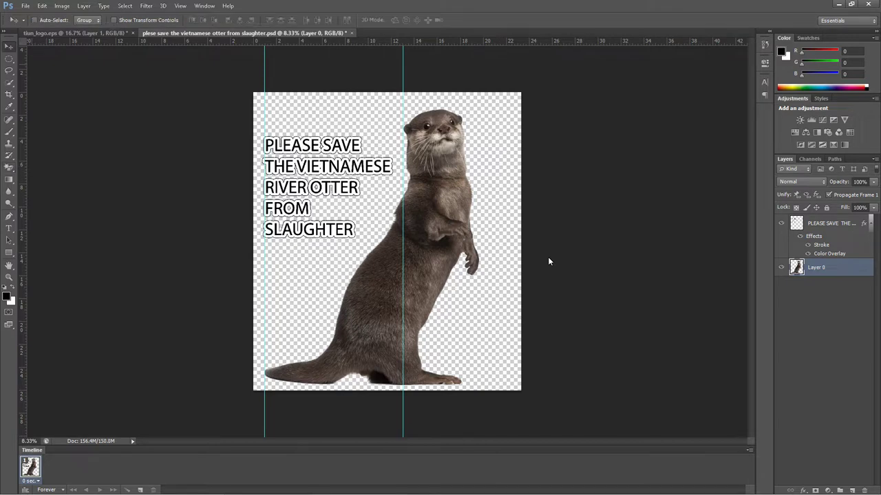
pyautogui.moveTo(386, 180); pyautogui.dragTo(206, 137)
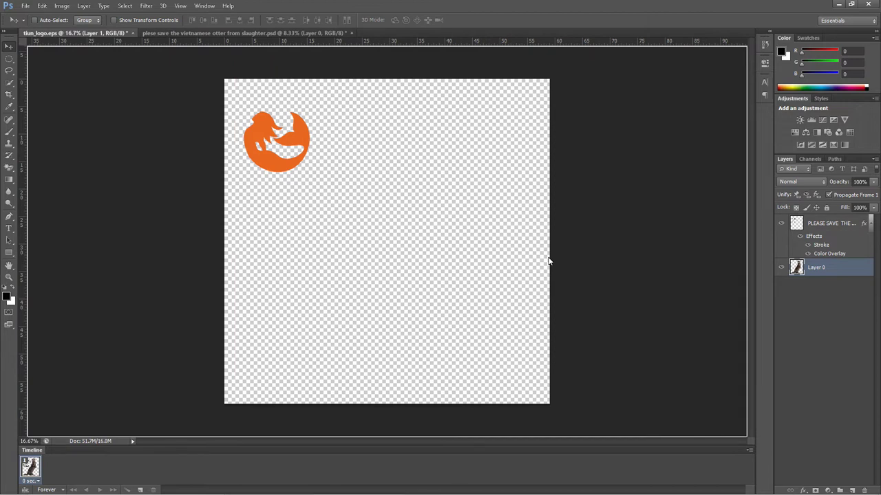
pyautogui.moveTo(548, 261); pyautogui.dragTo(549, 261)
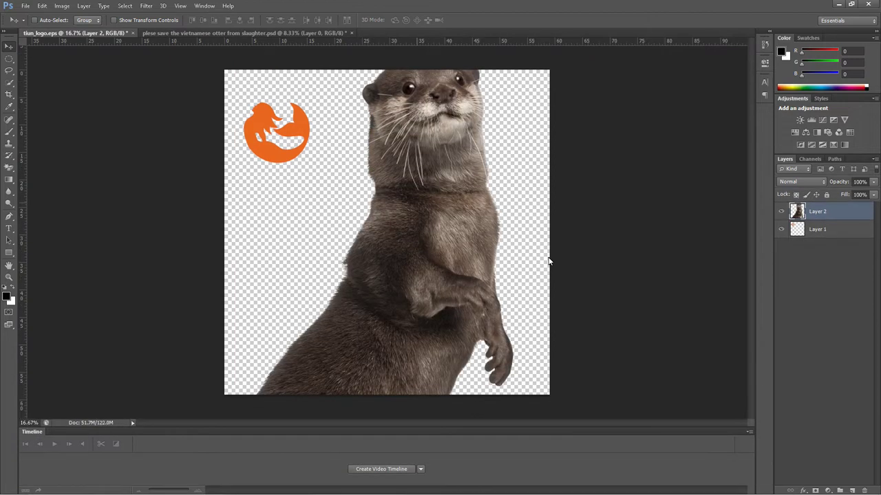
# - Scale the otter down to about 58.6% with Free Transform so it fits the canvas height
pyautogui.hotkey('ctrl', 't')
pyautogui.moveTo(84, 54); pyautogui.dragTo(211, 212)
pyautogui.moveTo(385, 261); pyautogui.dragTo(406, 119)
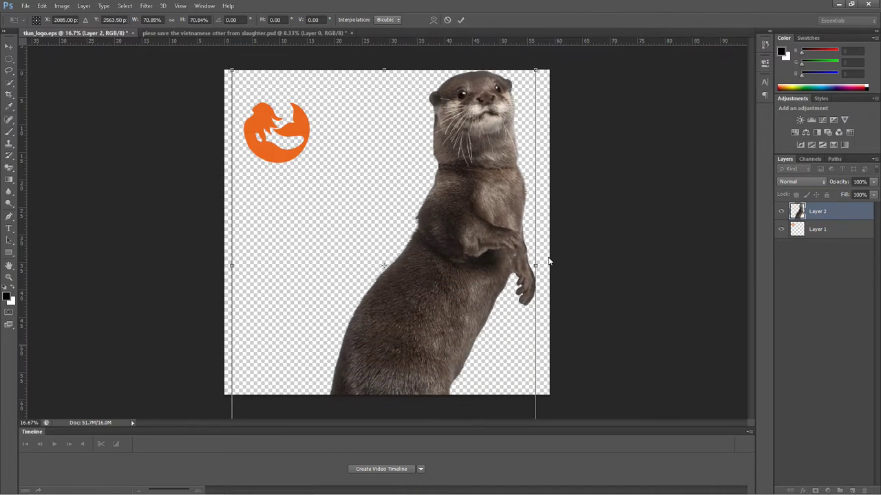
pyautogui.hotkey('ctrl', '-')
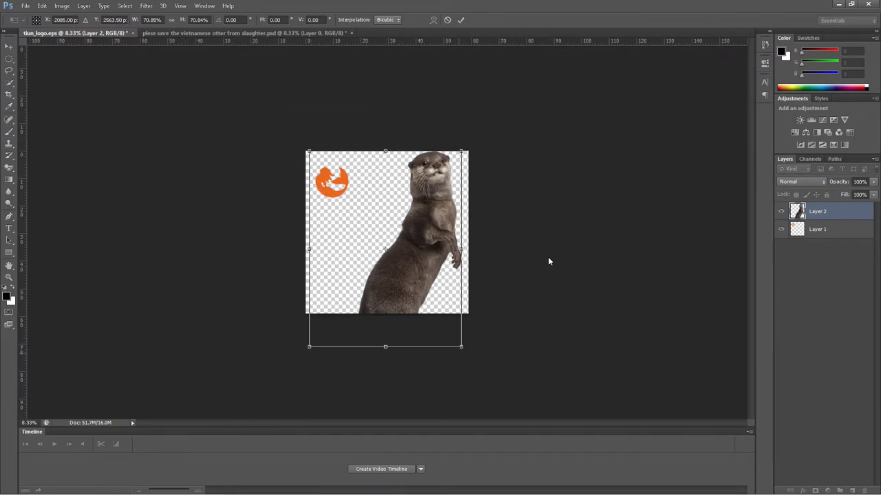
pyautogui.moveTo(461, 347); pyautogui.dragTo(435, 313)
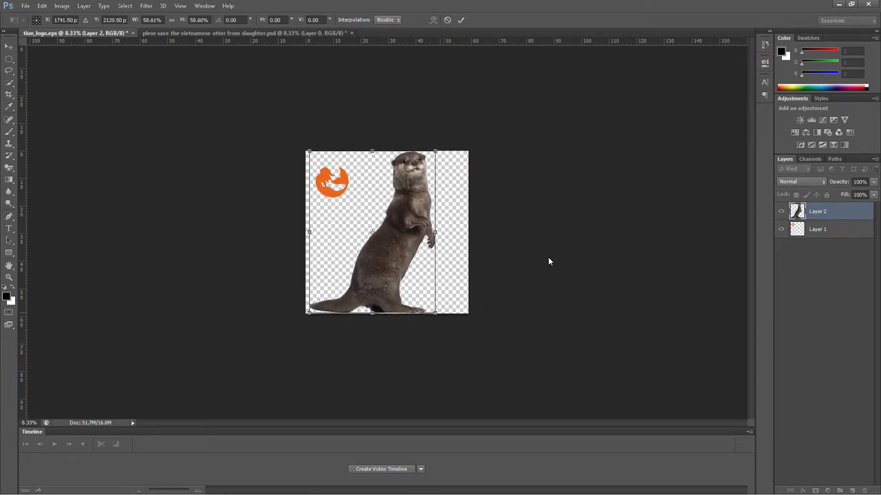
pyautogui.press('Return')
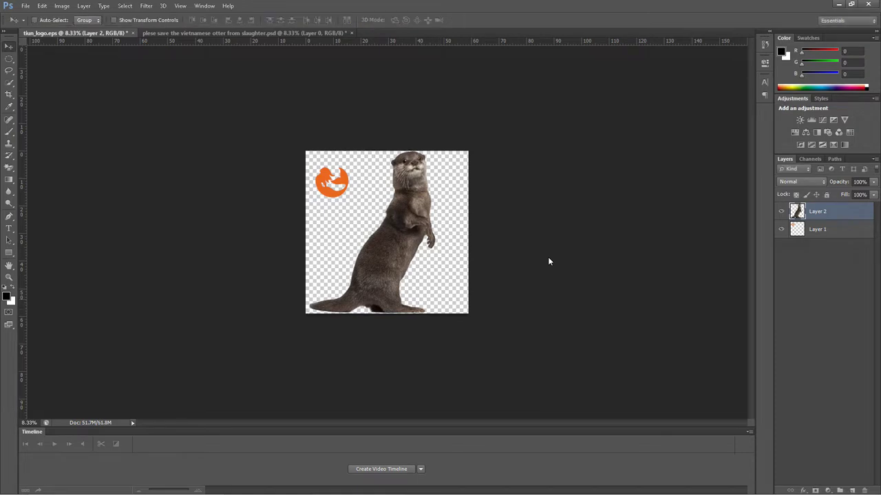
# - Nudge the otter toward the canvas's right edge and slightly down, to about X 2521.5 px and Y 2128.5 px
pyautogui.hotkey('ctrl', 't')
pyautogui.hotkey('shift', 'Right')
pyautogui.hotkey('shift', 'Right')
pyautogui.hotkey('shift', 'Right')
pyautogui.hotkey('shift', 'Right')
pyautogui.hotkey('shift', 'Right')
pyautogui.hotkey('shift', 'Right')
pyautogui.hotkey('shift', 'Right')
pyautogui.hotkey('shift', 'Right')
pyautogui.hotkey('shift', 'Right')
pyautogui.hotkey('shift', 'Right')
pyautogui.hotkey('shift', 'Right')
pyautogui.hotkey('shift', 'Right')
pyautogui.hotkey('shift', 'Right')
pyautogui.hotkey('shift', 'Right')
pyautogui.hotkey('shift', 'Right')
pyautogui.hotkey('shift', 'Right')
pyautogui.hotkey('shift', 'Right')
pyautogui.hotkey('shift', 'Right')
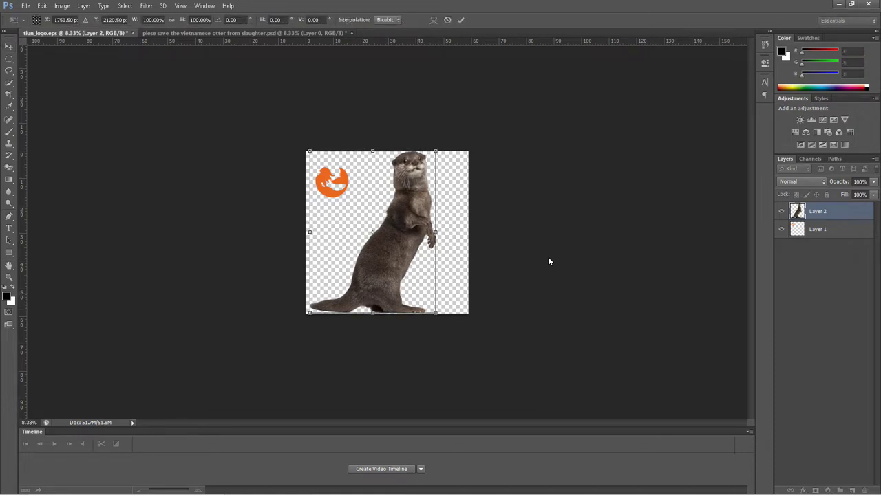
pyautogui.press('Right')
pyautogui.press('Right')
pyautogui.press('Right')
pyautogui.press('Right')
pyautogui.press('Right')
pyautogui.press('Right')
pyautogui.press('Right')
pyautogui.press('Right')
pyautogui.press('Right')
pyautogui.press('Right')
pyautogui.press('Right')
pyautogui.press('Right')
pyautogui.press('Right')
pyautogui.press('Right')
pyautogui.press('Right')
pyautogui.press('Right')
pyautogui.press('Right')
pyautogui.press('Right')
pyautogui.press('Right')
pyautogui.press('Right')
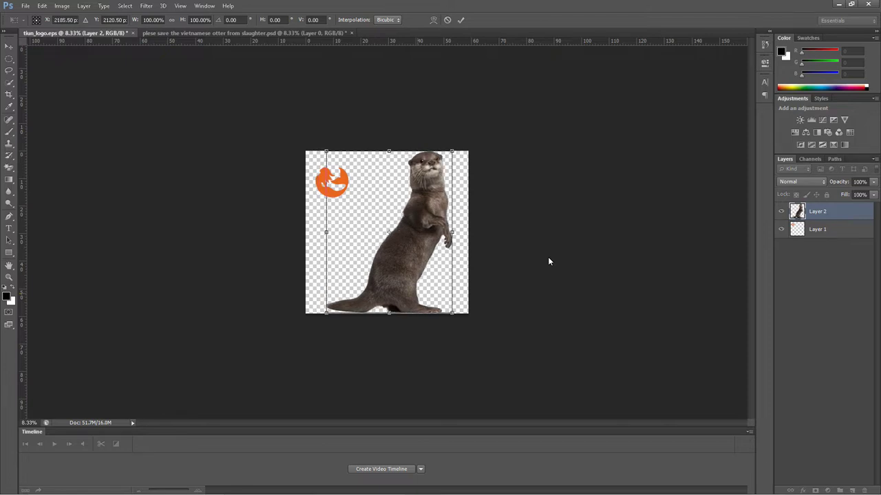
pyautogui.press('Right')
pyautogui.press('Right')
pyautogui.press('Right')
pyautogui.press('Right')
pyautogui.press('Right')
pyautogui.press('Right')
pyautogui.press('Right')
pyautogui.press('Right')
pyautogui.press('Right')
pyautogui.press('Right')
pyautogui.press('Right')
pyautogui.press('Right')
pyautogui.press('Right')
pyautogui.press('Right')
pyautogui.press('Right')
pyautogui.press('Right')
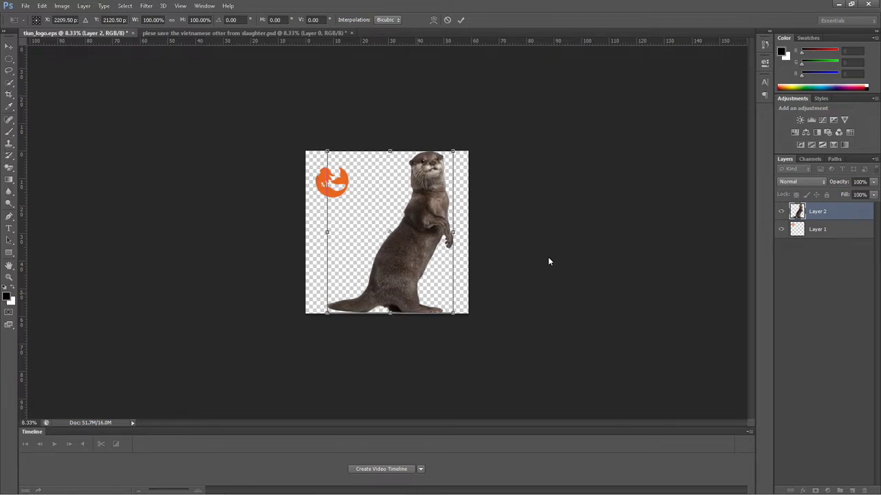
pyautogui.press('Right')
pyautogui.press('Right')
pyautogui.press('Right')
pyautogui.press('Right')
pyautogui.press('Right')
pyautogui.press('Right')
pyautogui.press('Right')
pyautogui.press('Right')
pyautogui.press('Right')
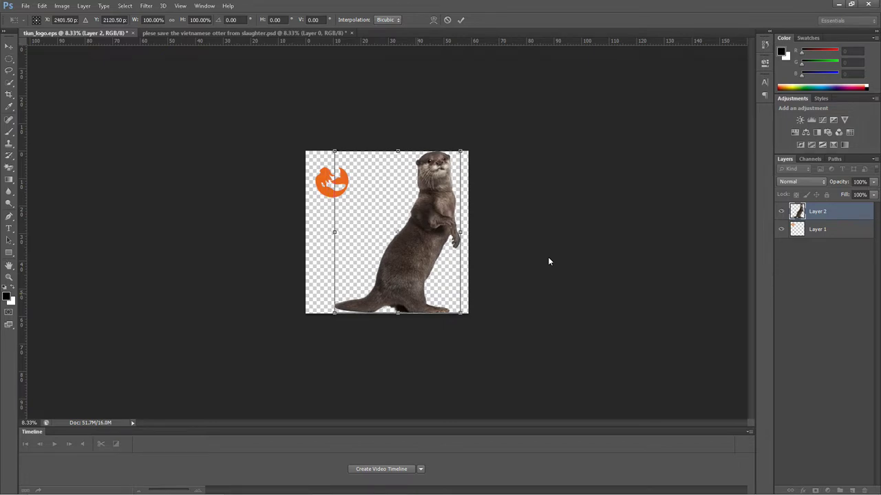
pyautogui.press('Right')
pyautogui.press('Right')
pyautogui.press('Right')
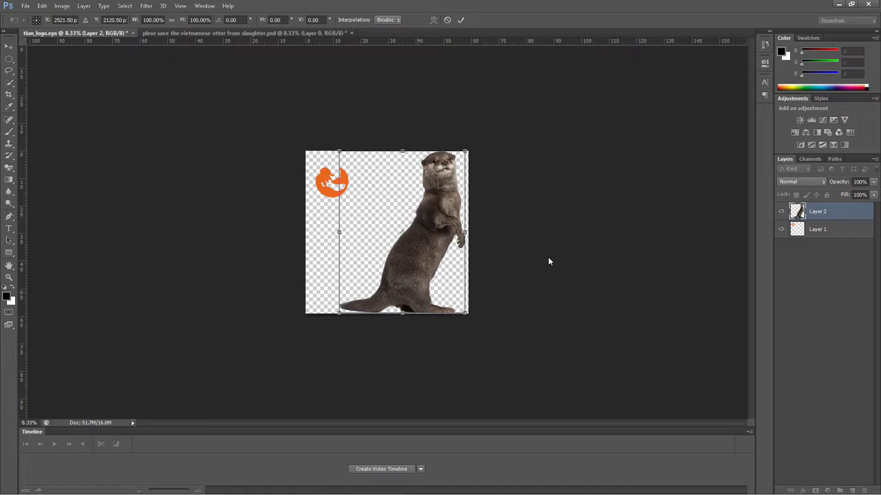
pyautogui.hotkey('ctrl', '+')
pyautogui.press('Down')
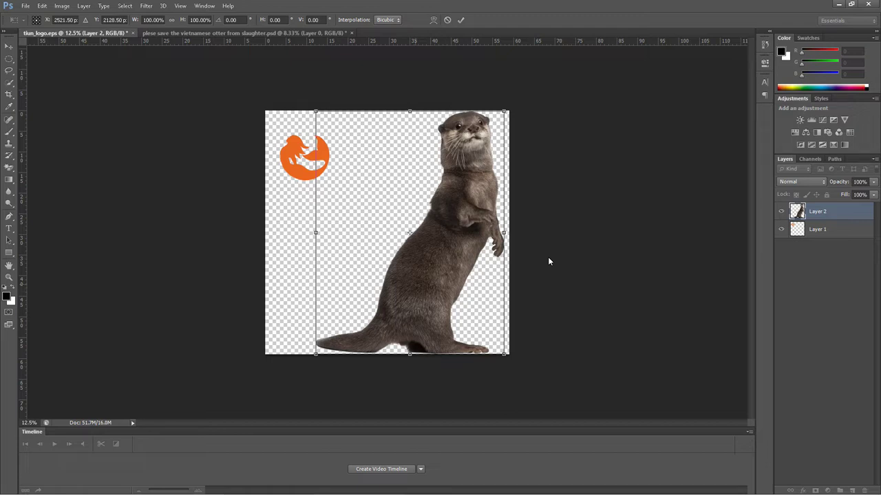
pyautogui.press('Return')
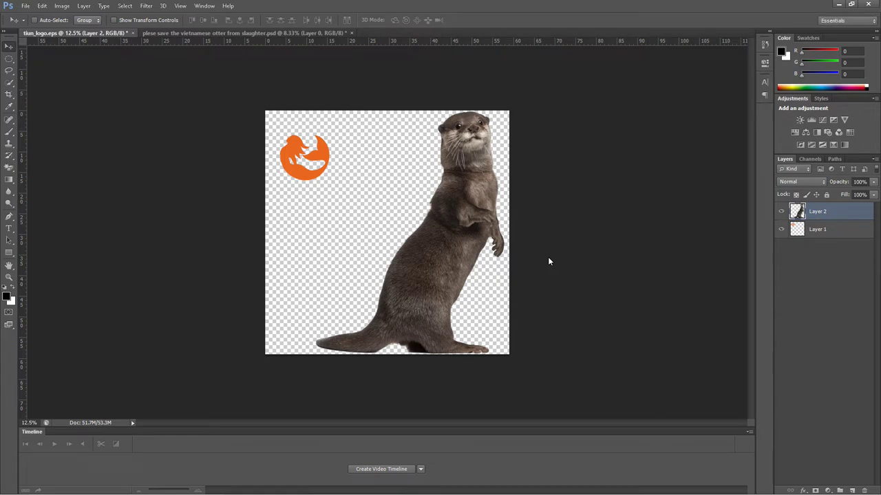
# - Add a new layer, fill it with black and send it behind the otter and the mermaid logo
pyautogui.hotkey('ctrl', 'shift', 'alt', 'n')
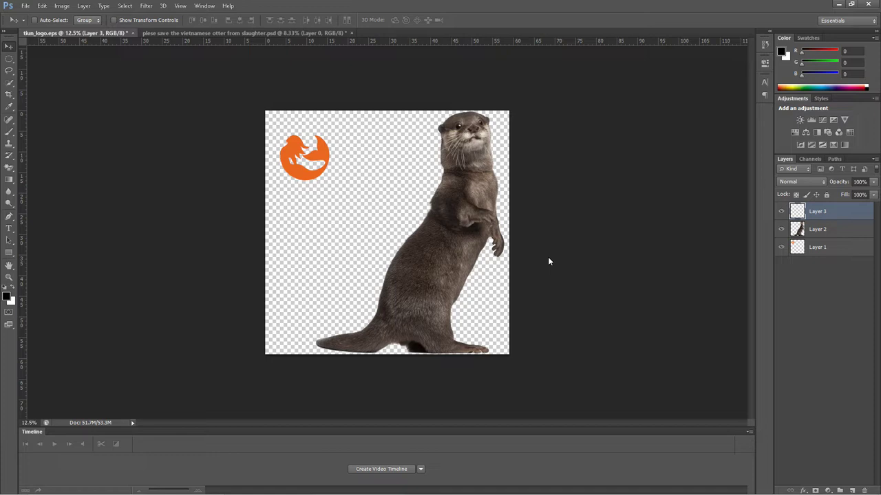
pyautogui.hotkey('ctrl', 'BackSpace')
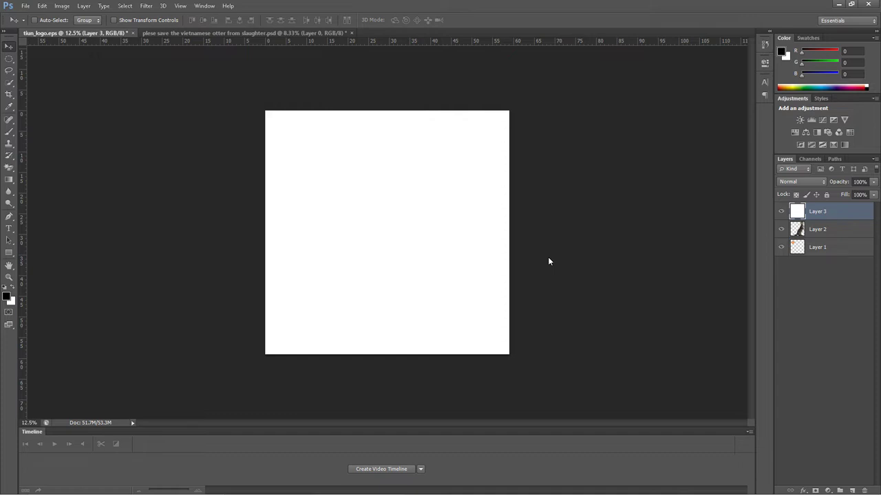
pyautogui.hotkey('alt', 'BackSpace')
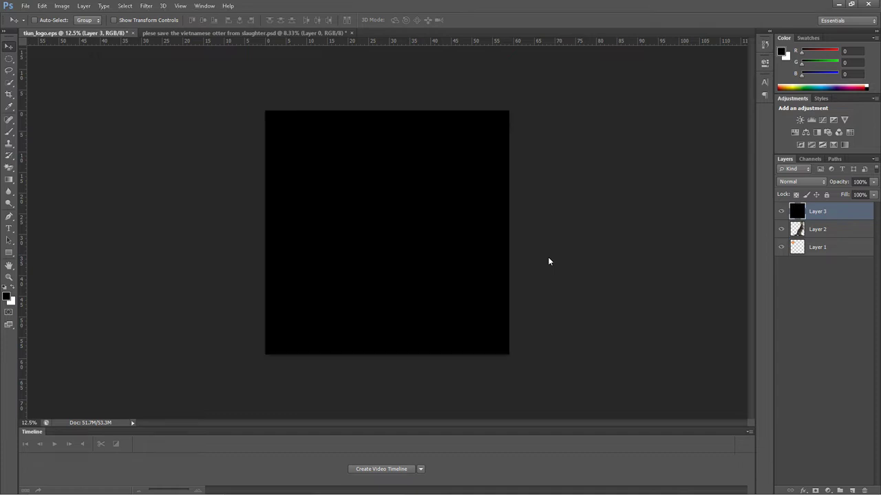
pyautogui.hotkey('ctrl', 'shift', '[')
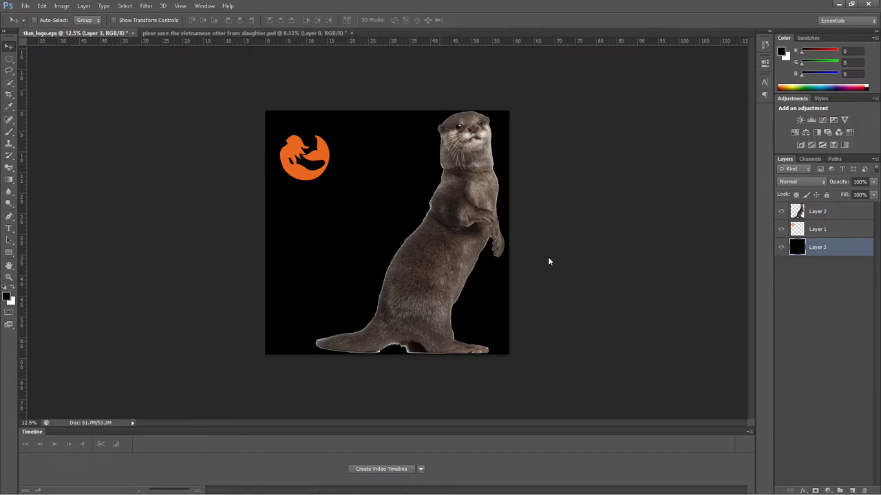
# - Create a centred paragraph text box below the mermaid logo in orange Impact at 458.33 pt and enter SAVE
pyautogui.hotkey('ctrl', '+')
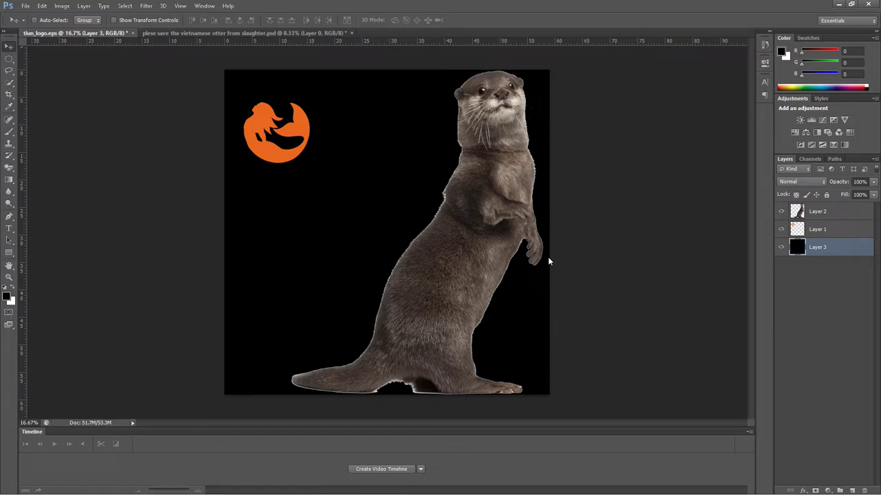
pyautogui.press('t')
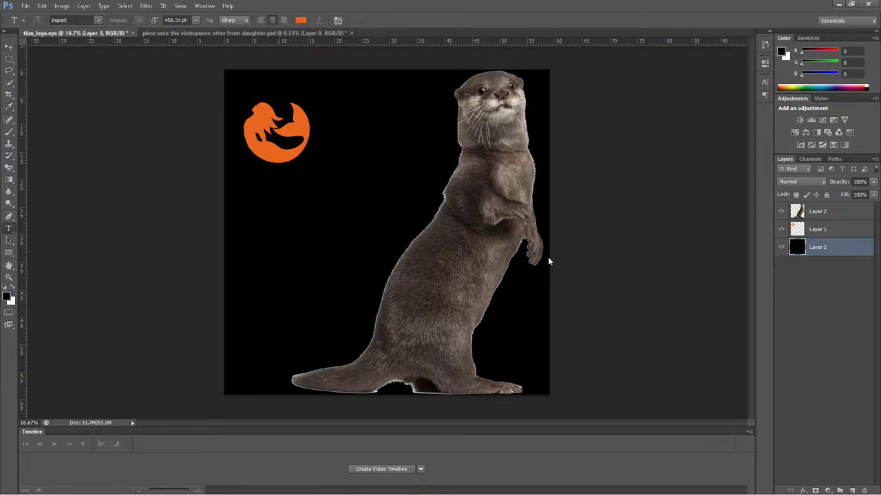
pyautogui.moveTo(258, 173); pyautogui.dragTo(416, 242)
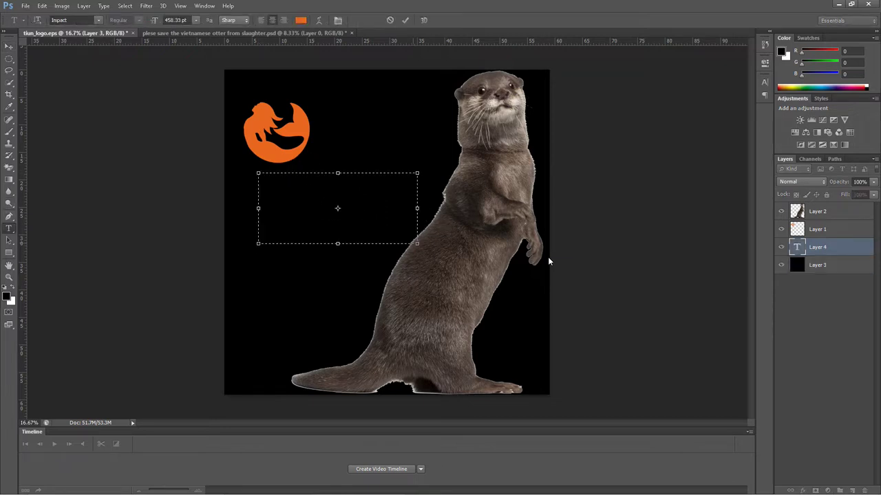
pyautogui.write('sav')
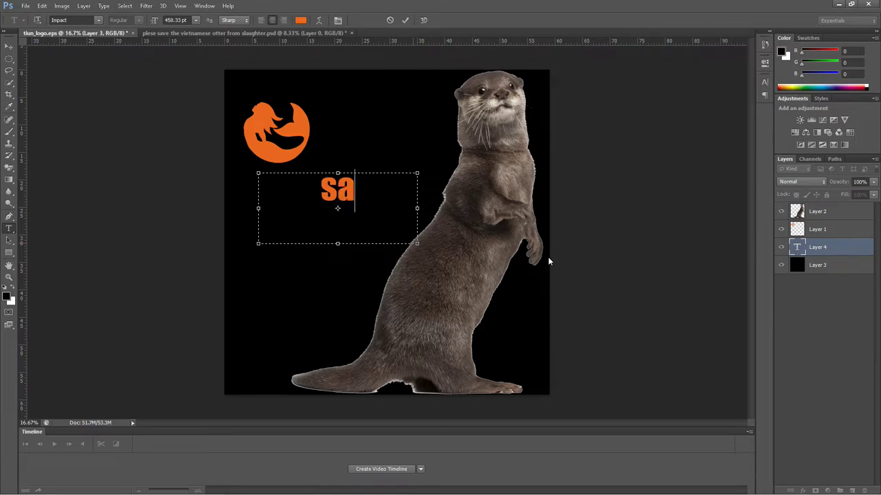
pyautogui.press('BackSpace')
pyautogui.press('BackSpace')
pyautogui.press('BackSpace')
pyautogui.write('SAVE')
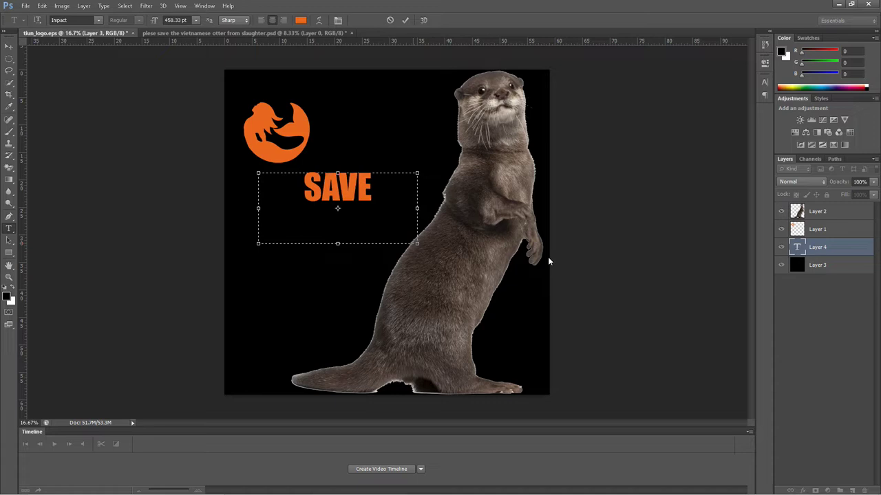
# - Replace the text with ASIAN SMALL-CLAWE in an enlarged text box and move the block up to the mermaid logo's height
pyautogui.press('BackSpace')
pyautogui.press('BackSpace')
pyautogui.press('BackSpace')
pyautogui.press('BackSpace')
pyautogui.write('ASO')
pyautogui.press('BackSpace')
pyautogui.write('IA')
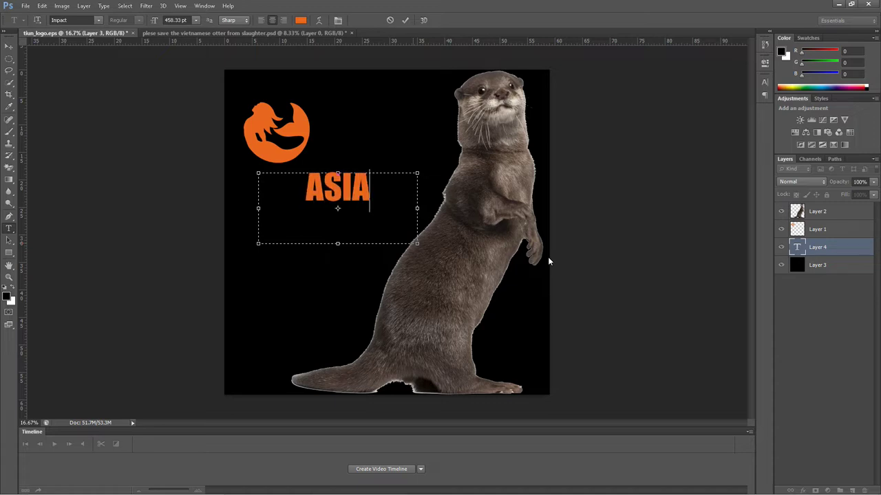
pyautogui.write('N SMAL')
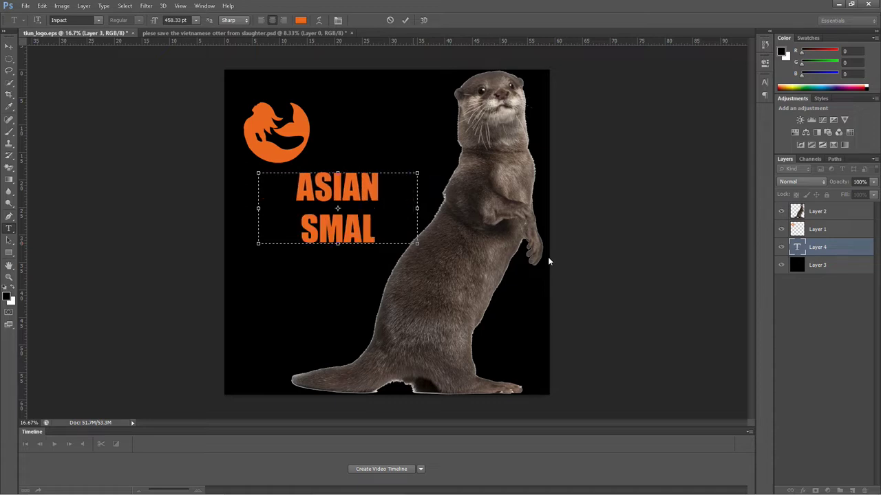
pyautogui.write('L-CLA')
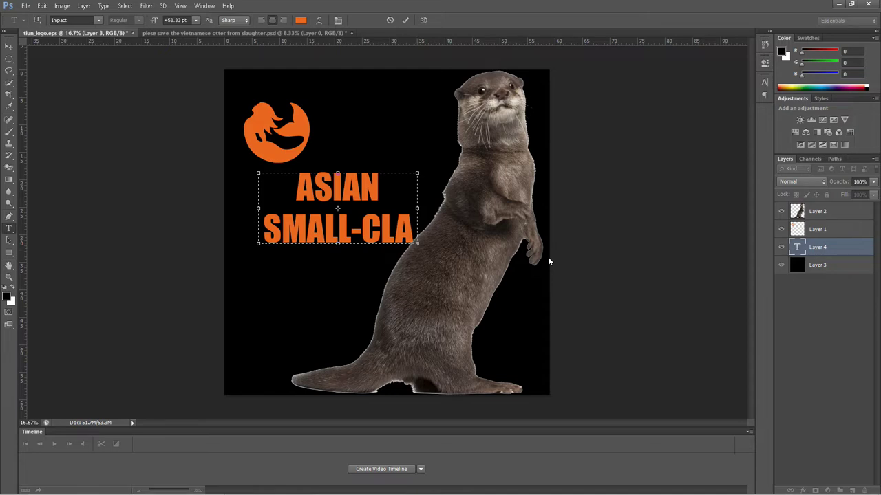
pyautogui.write('WE')
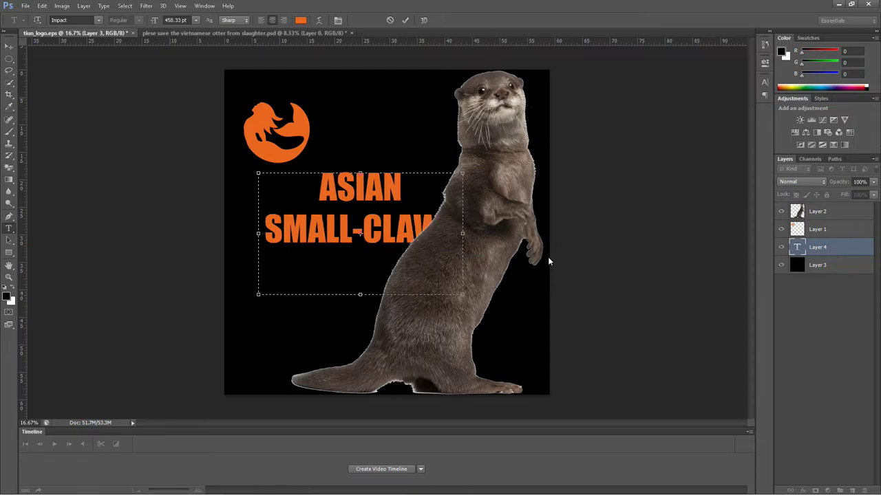
pyautogui.click(9, 47)
pyautogui.moveTo(337, 178); pyautogui.dragTo(324, 112)
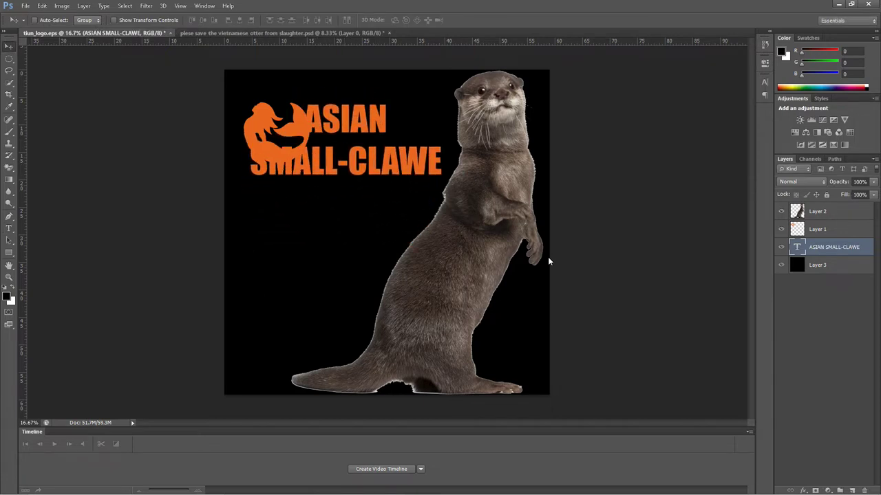
# - Append D to complete the headline as ASIAN SMALL-CLAWED and widen its text box to fit the word on one line
pyautogui.press('t')
pyautogui.press('Return')
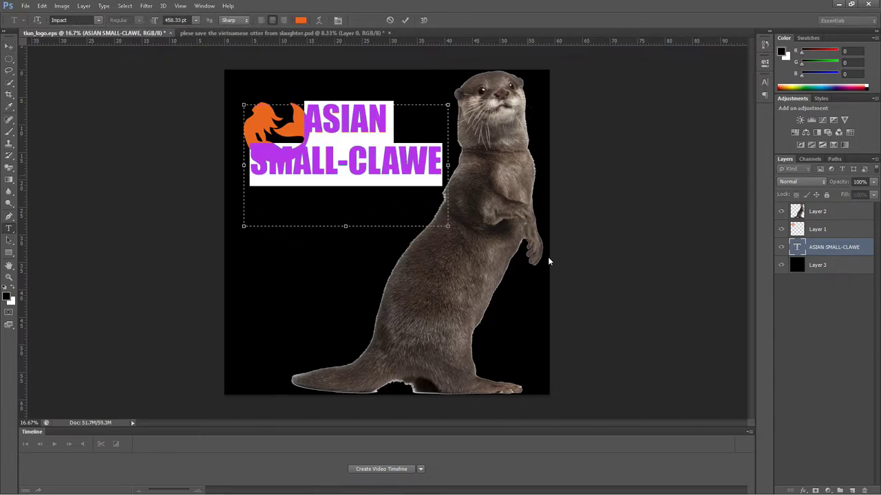
pyautogui.press('Right')
pyautogui.write('D')
pyautogui.press('BackSpace')
pyautogui.write('D')
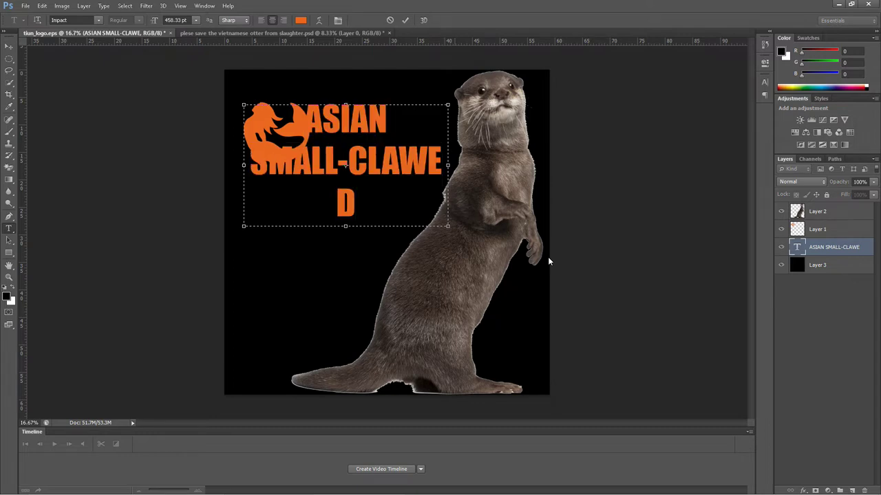
pyautogui.moveTo(448, 227); pyautogui.dragTo(497, 217)
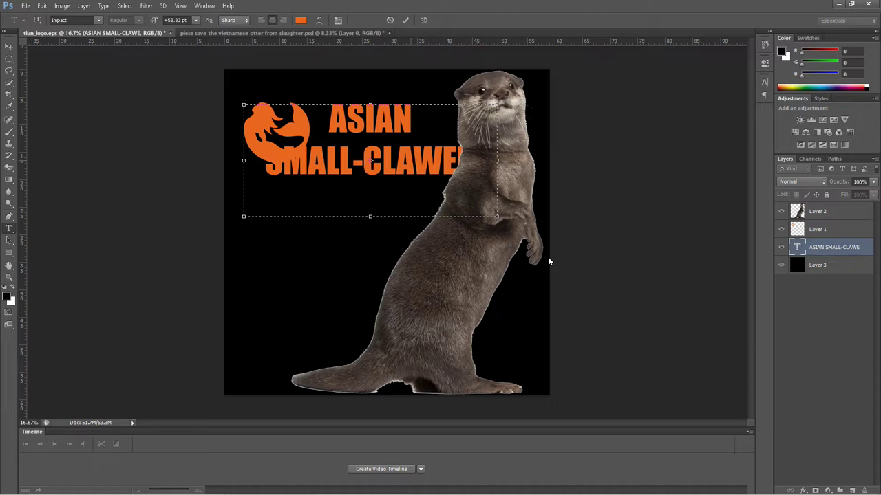
# - Add SAVE MANGROVES as the third line of the headline below ASIAN SMALL-CLAWED
pyautogui.write('SAVE')
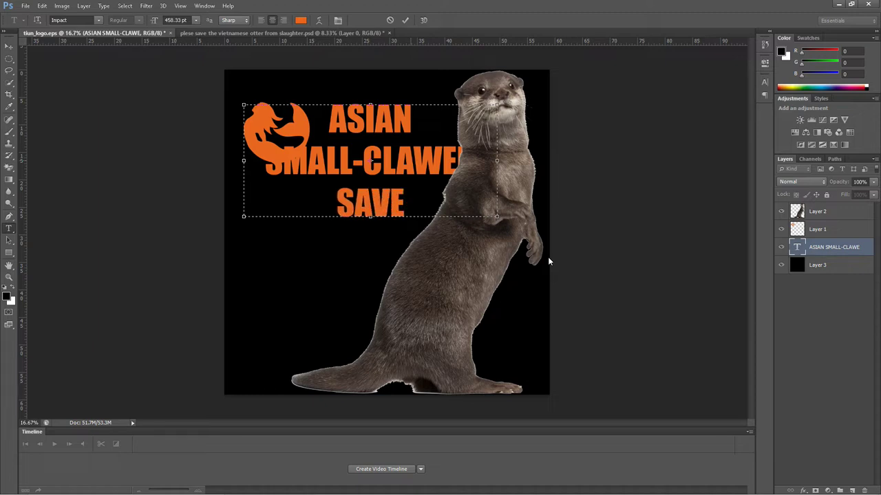
pyautogui.write(' OUR')
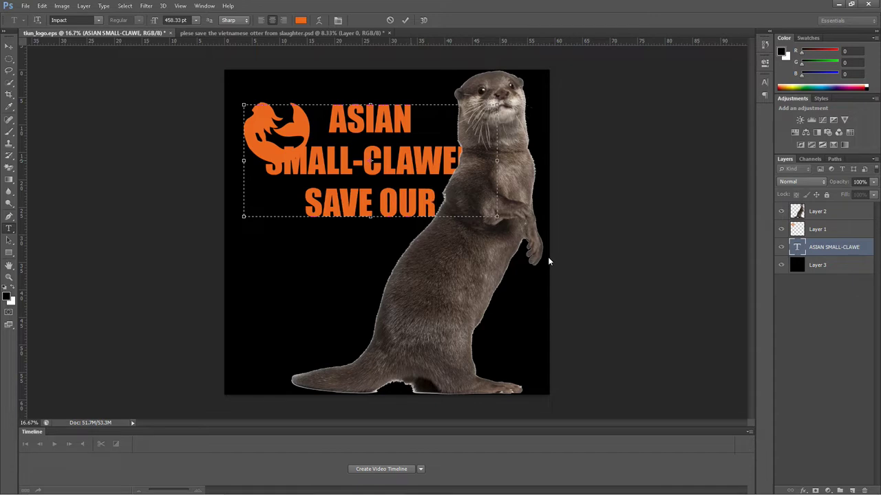
pyautogui.press('BackSpace')
pyautogui.press('BackSpace')
pyautogui.press('BackSpace')
pyautogui.write('MAN')
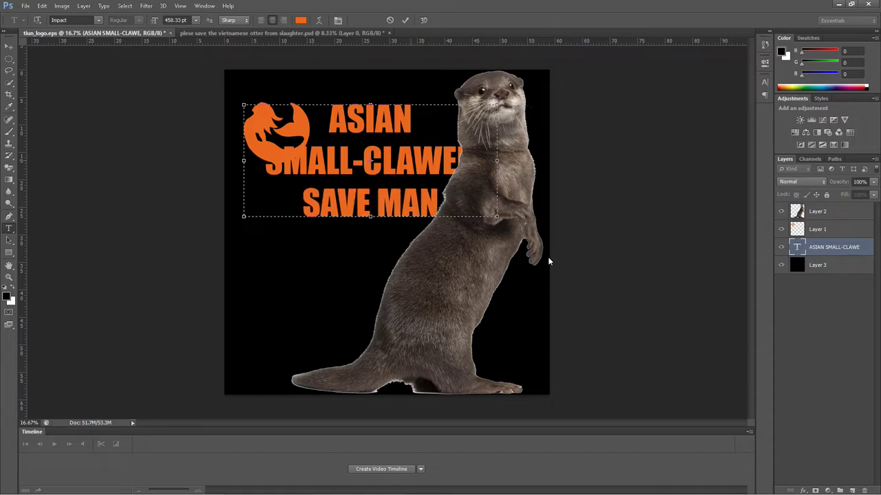
pyautogui.write('GROV')
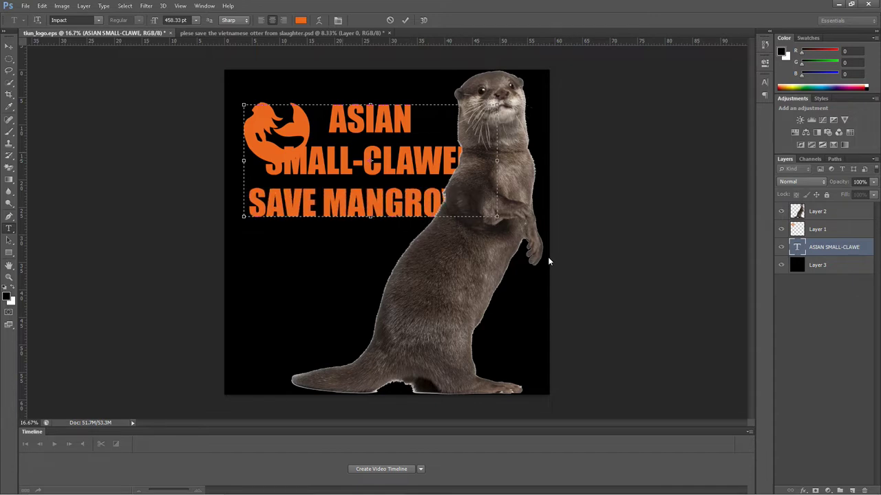
# - Move the headline text block down and slightly to the left, so ASIAN sits lower beside the mermaid logo
pyautogui.click(9, 46)
pyautogui.moveTo(300, 160)
pyautogui.mouseDown()
pyautogui.moveTo(307, 202)
pyautogui.moveTo(300, 190)
pyautogui.mouseUp()
pyautogui.hotkey('shift', 'Up')
pyautogui.hotkey('shift', 'Up')
pyautogui.hotkey('shift', 'Up')
pyautogui.hotkey('shift', 'Up')
pyautogui.hotkey('shift', 'Up')
pyautogui.hotkey('shift', 'Up')
pyautogui.hotkey('shift', 'Up')
pyautogui.hotkey('shift', 'Up')
pyautogui.hotkey('shift', 'Left')
pyautogui.hotkey('shift', 'Left')
pyautogui.hotkey('shift', 'Left')
pyautogui.hotkey('shift', 'Left')
pyautogui.hotkey('shift', 'Left')
pyautogui.hotkey('shift', 'Left')
pyautogui.hotkey('shift', 'Left')
pyautogui.hotkey('shift', 'Left')
# - Scale the headline down proportionally and position it so all three lines fit between the poster's left edge and the otter
pyautogui.hotkey('ctrl', 't')
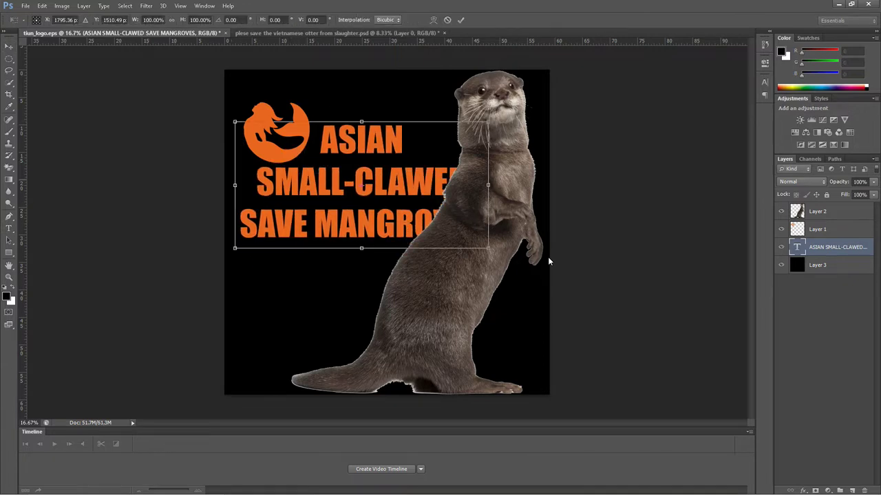
pyautogui.moveTo(488, 122); pyautogui.dragTo(415, 158)
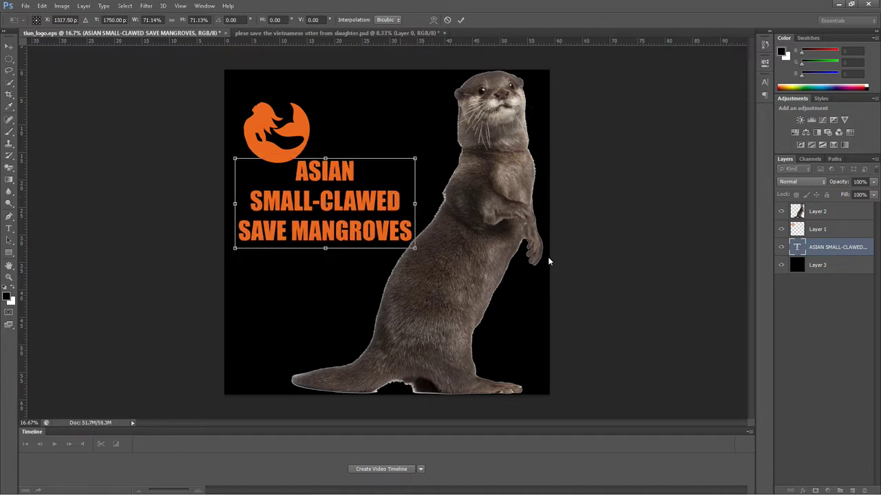
pyautogui.moveTo(387, 195); pyautogui.dragTo(396, 176)
pyautogui.moveTo(244, 227); pyautogui.dragTo(226, 235)
pyautogui.moveTo(423, 136)
pyautogui.mouseDown()
pyautogui.moveTo(438, 131)
pyautogui.moveTo(427, 135)
pyautogui.mouseUp()
pyautogui.press('Return')
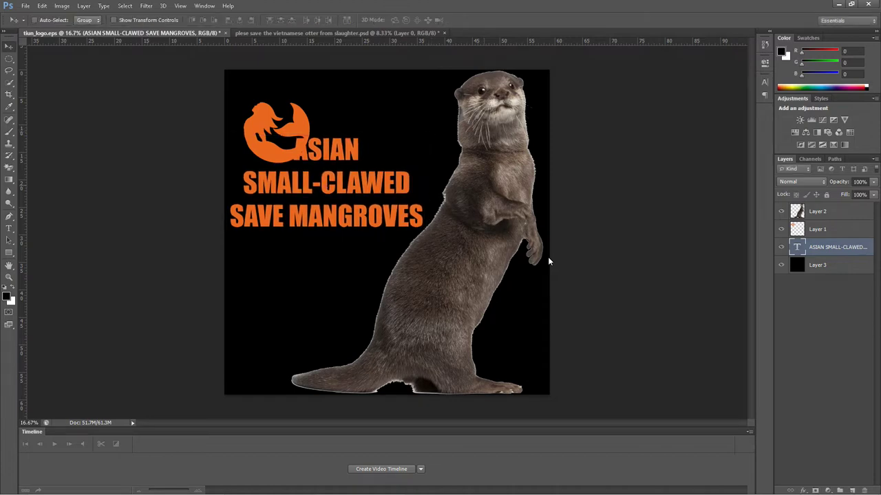
# - Scale the mermaid logo down to about 38.5% and centre it just above the word ASIAN
pyautogui.hotkey('alt', ']')
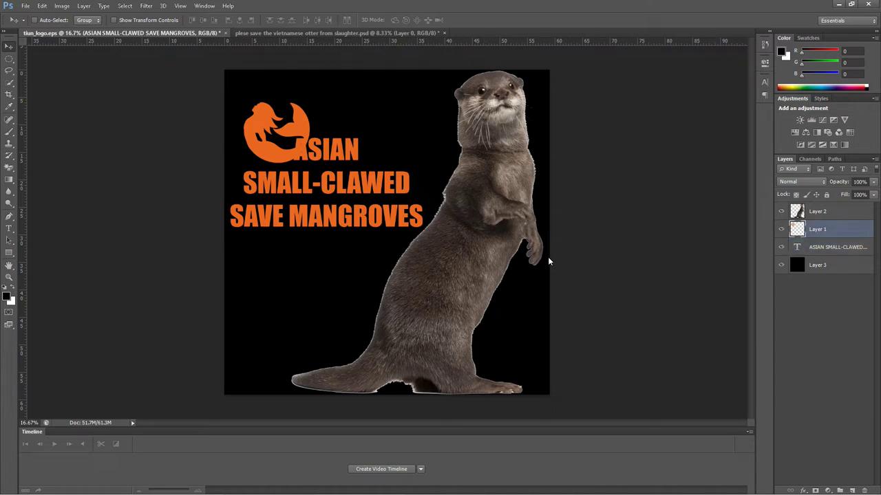
pyautogui.hotkey('ctrl', 't')
pyautogui.moveTo(244, 163); pyautogui.dragTo(284, 124)
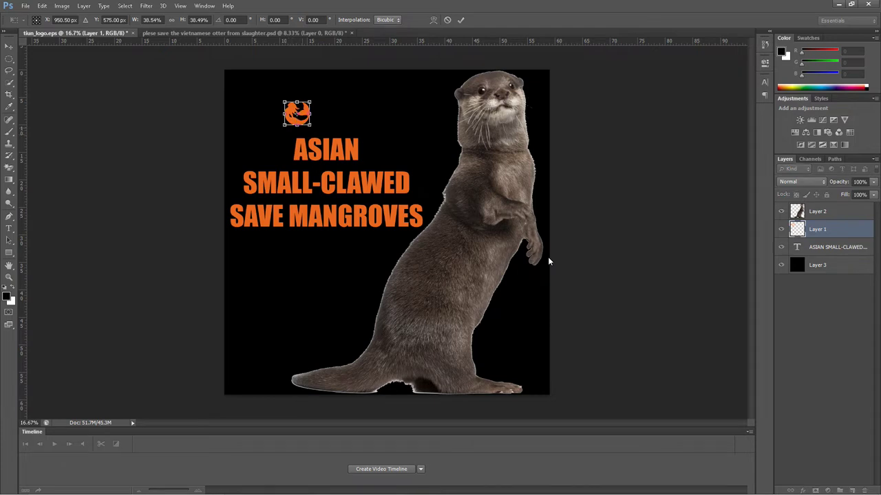
pyautogui.moveTo(297, 113); pyautogui.dragTo(326, 115)
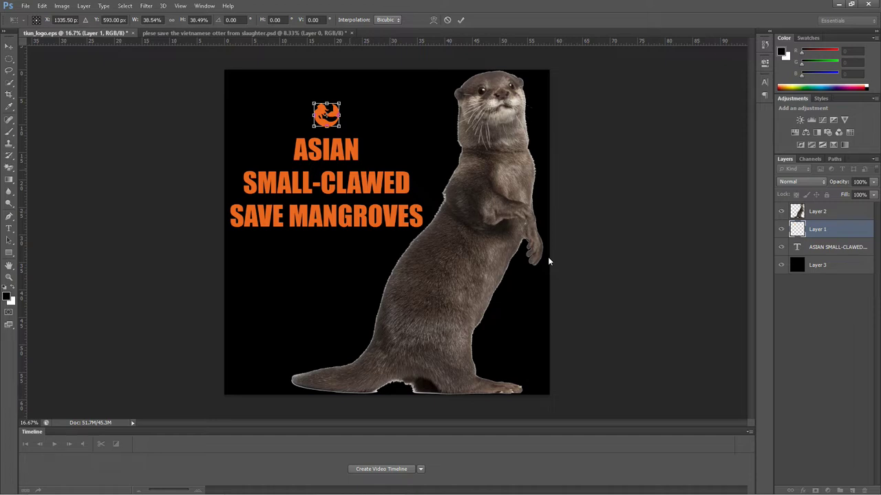
pyautogui.press('Return')
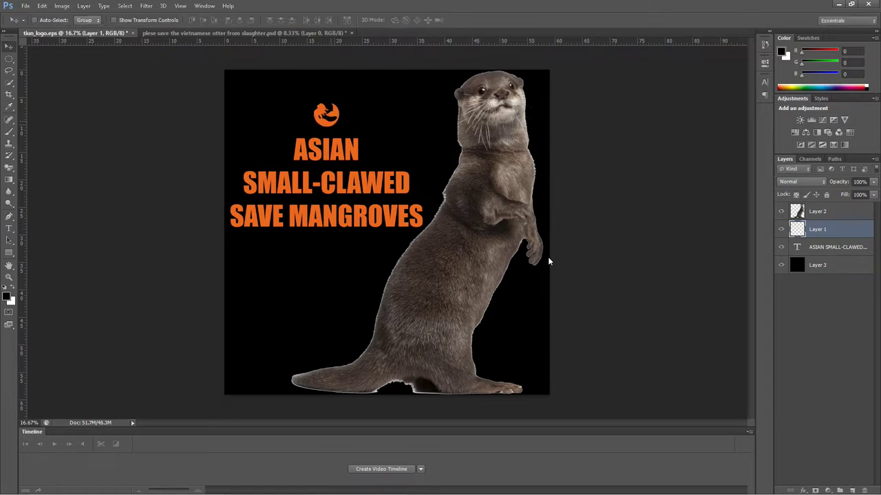
pyautogui.press('Down')
pyautogui.press('Down')
pyautogui.press('Down')
pyautogui.press('Down')
pyautogui.press('Down')
# - Place vertical guides at the left and right ends of the SAVE MANGROVES line
pyautogui.moveTo(23, 184); pyautogui.dragTo(230, 184)
pyautogui.moveTo(21, 199); pyautogui.dragTo(422, 227)
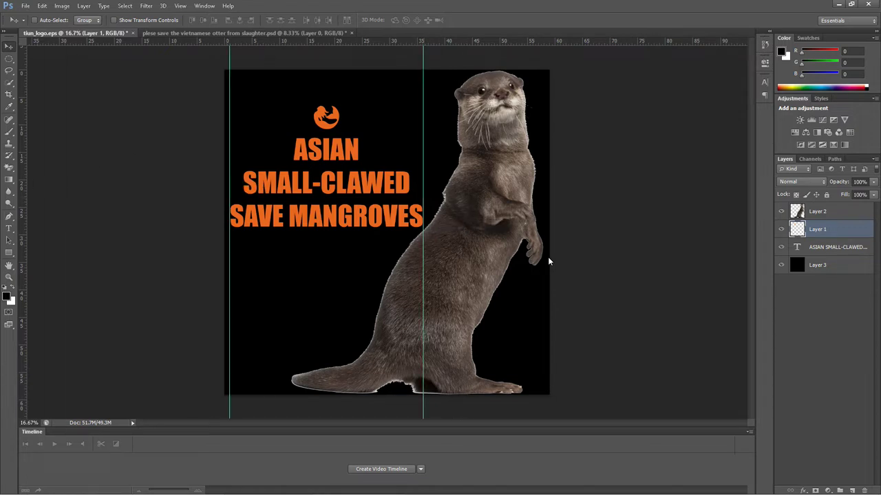
pyautogui.moveTo(21, 178); pyautogui.dragTo(4, 76)
# - Add a white (ffffff) 9 px outside Stroke effect to the headline text layer
pyautogui.hotkey('shift', 'alt', '[')
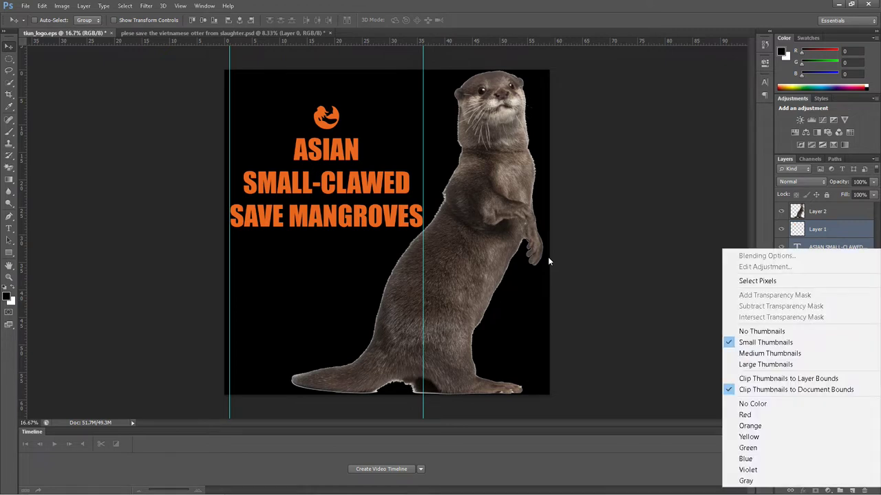
pyautogui.click(798, 247)
pyautogui.rightClick(796, 248)
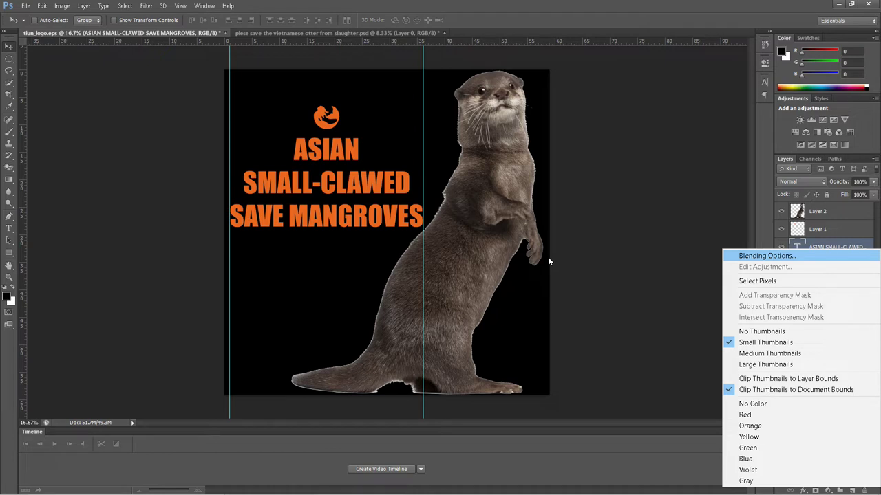
pyautogui.press('Return')
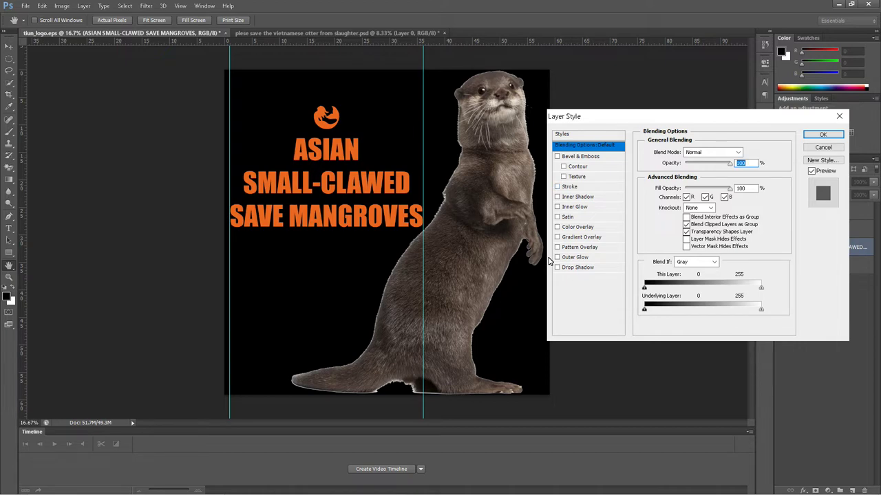
pyautogui.click(569, 187)
pyautogui.click(665, 214)
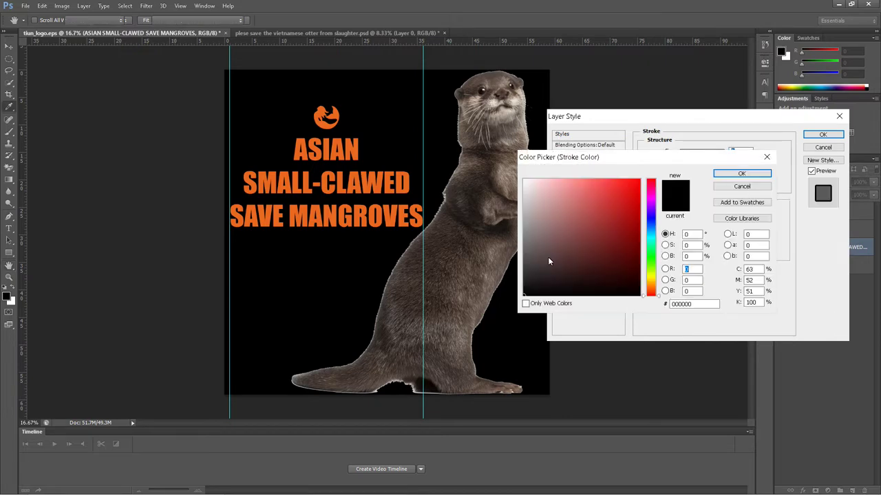
pyautogui.click(524, 181)
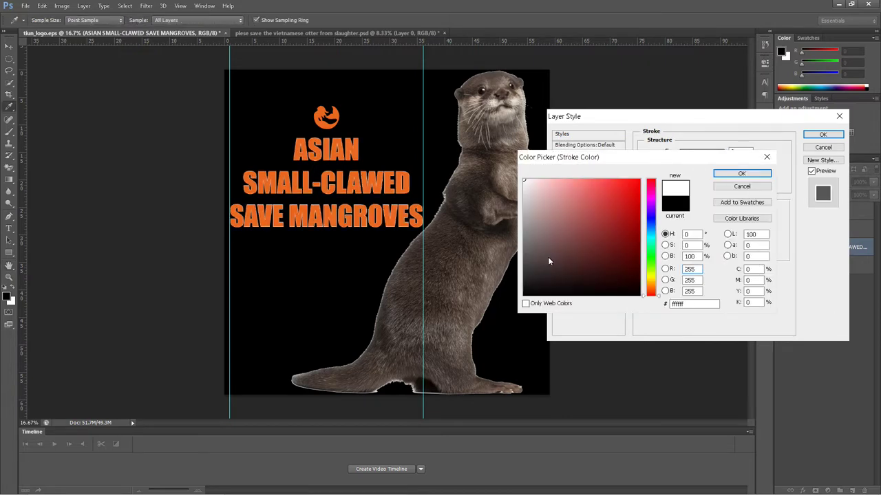
pyautogui.press('Return')
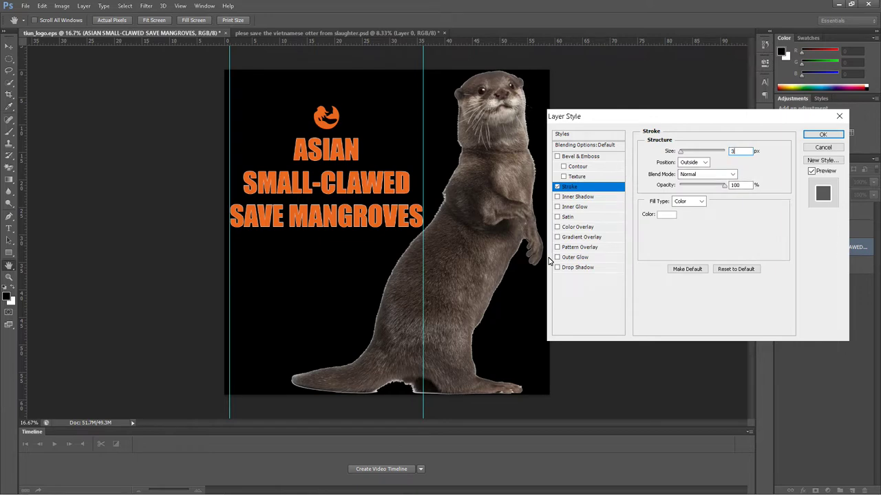
pyautogui.hotkey('ctrl', 'a')
pyautogui.write('9')
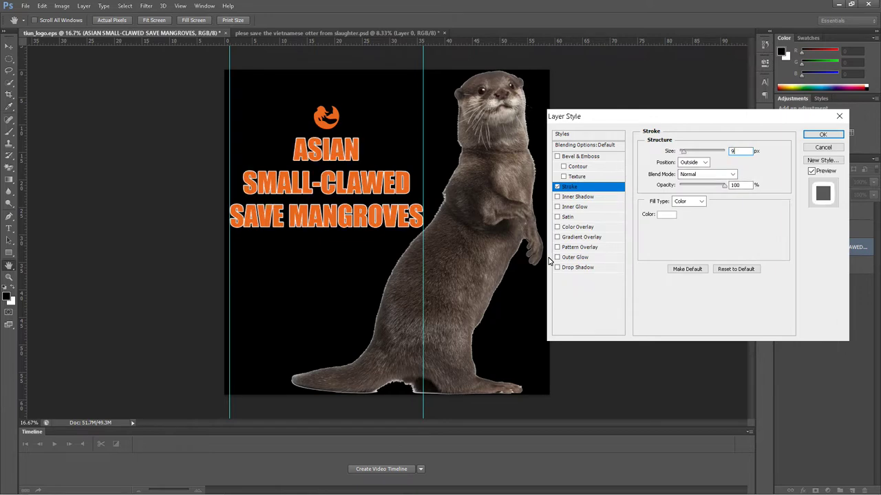
pyautogui.press('Return')
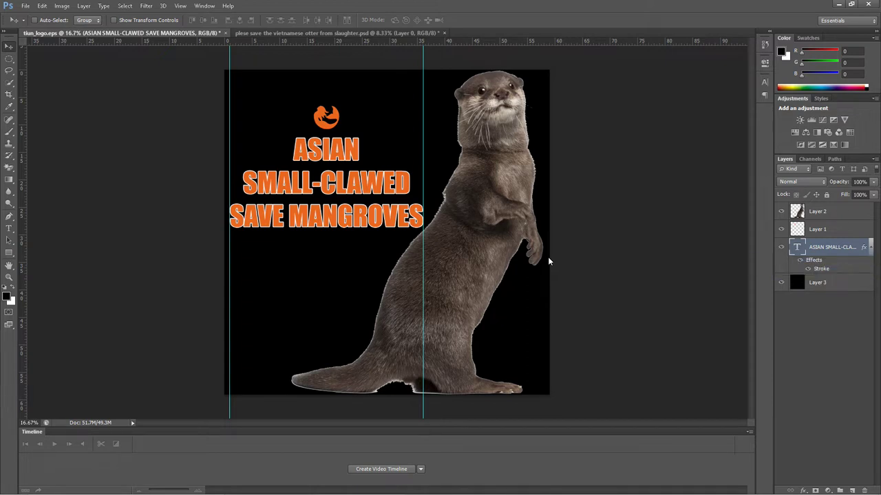
# - Add a thin white (ffffff) outside Stroke effect to the mermaid logo on Layer 1
pyautogui.rightClick(829, 230)
pyautogui.click(759, 237)
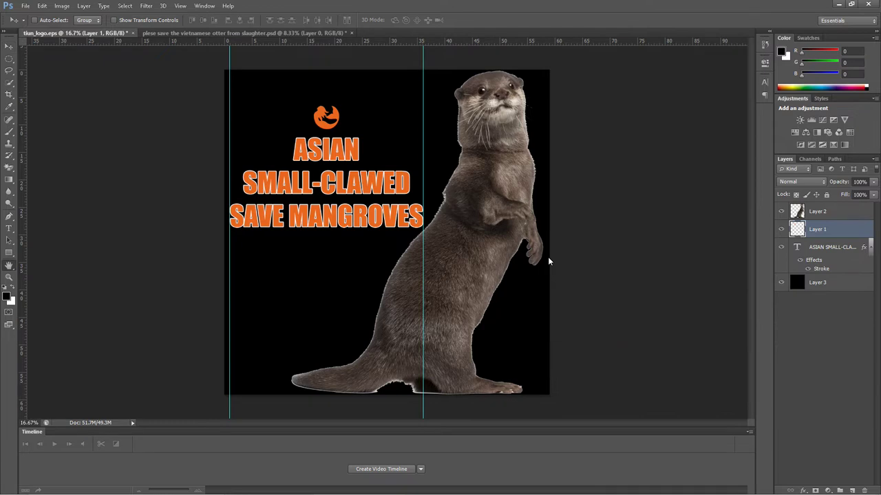
pyautogui.click(569, 187)
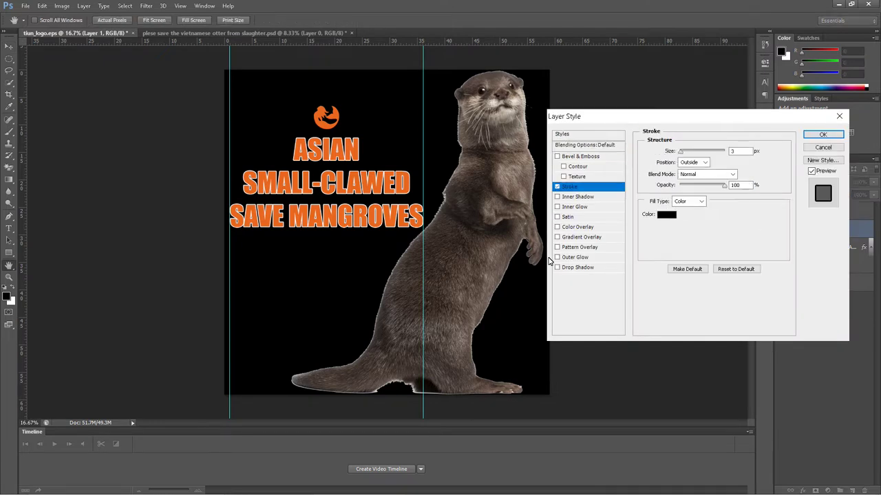
pyautogui.write('6')
pyautogui.press('Return')
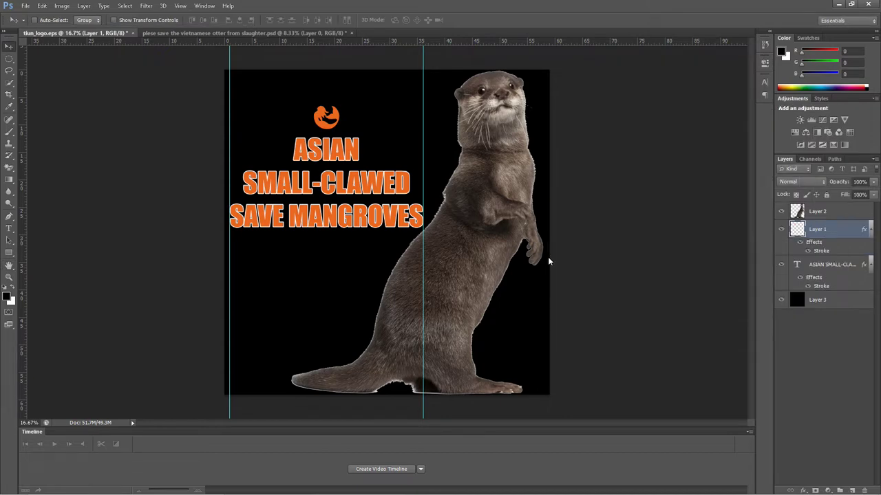
pyautogui.click(666, 214)
pyautogui.moveTo(527, 183); pyautogui.dragTo(523, 179)
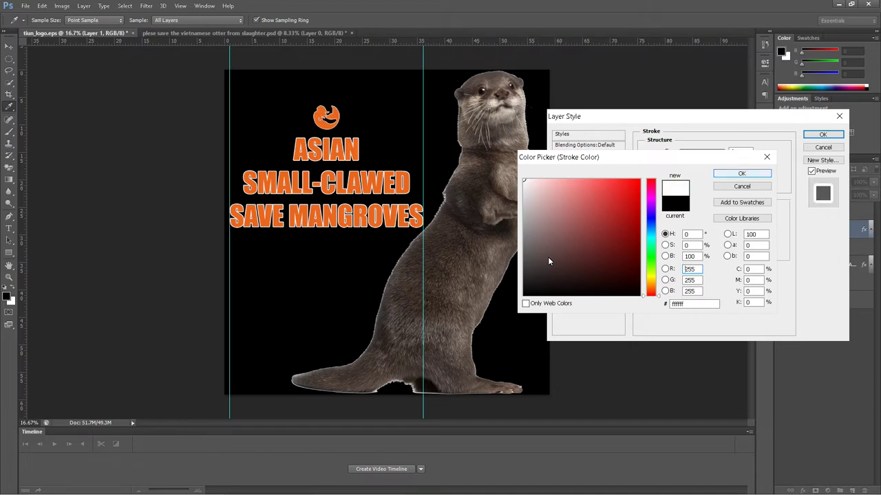
pyautogui.click(741, 172)
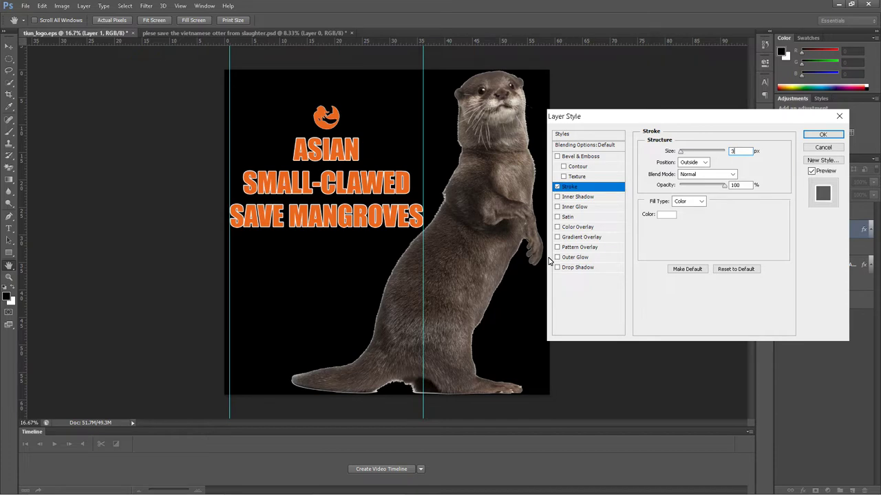
pyautogui.write('2')
pyautogui.press('BackSpace')
pyautogui.write('1')
pyautogui.press('Return')
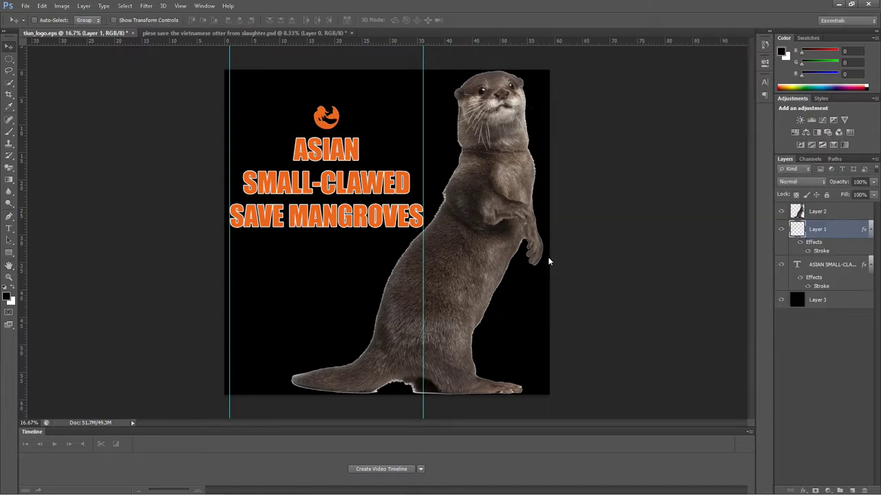
# - Try the mermaid logo directly after the word ASIAN and move it back to its place above the headline
pyautogui.hotkey('ctrl', ',')
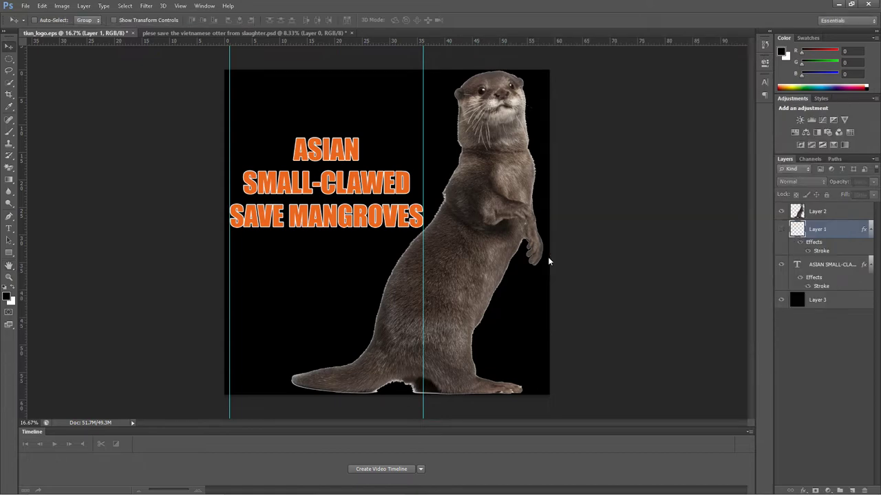
pyautogui.hotkey('ctrl', ',')
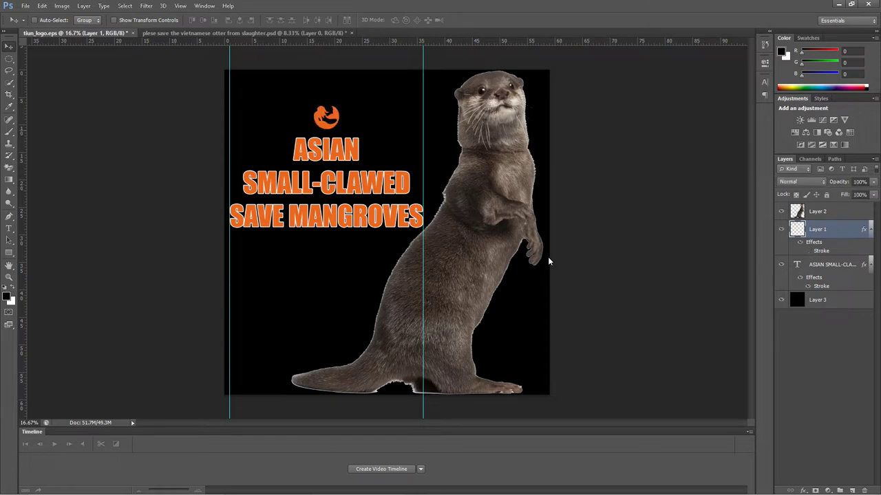
pyautogui.moveTo(326, 117); pyautogui.dragTo(371, 149)
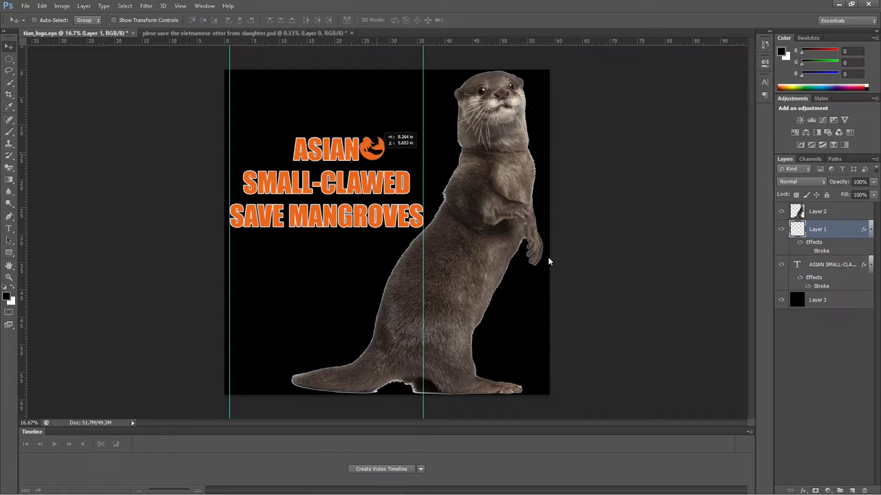
pyautogui.hotkey('shift', 'Down')
pyautogui.hotkey('shift', 'Down')
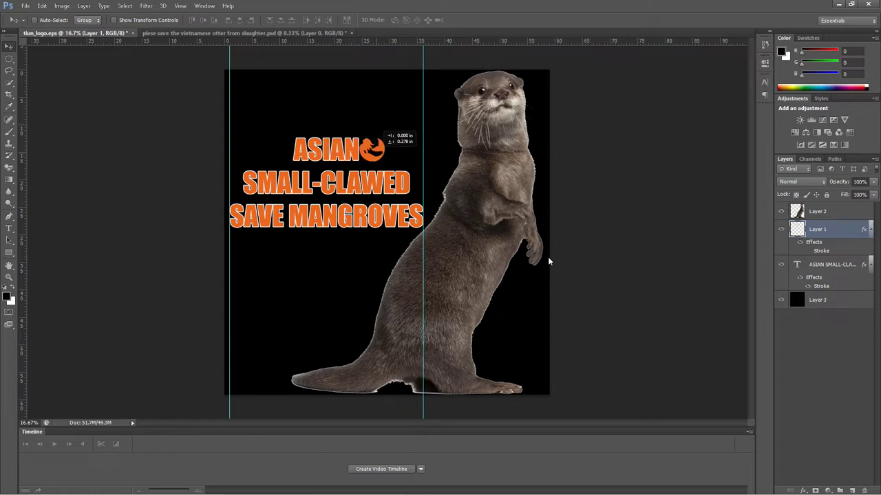
pyautogui.moveTo(372, 149); pyautogui.dragTo(326, 117)
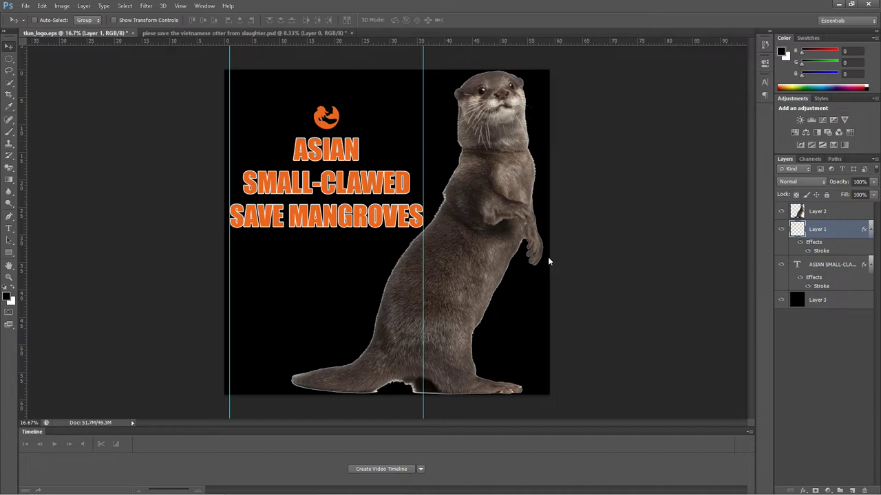
# - Select the mermaid logo and headline layers together and nudge them slightly up the poster
pyautogui.hotkey('alt', 'shift', '[')
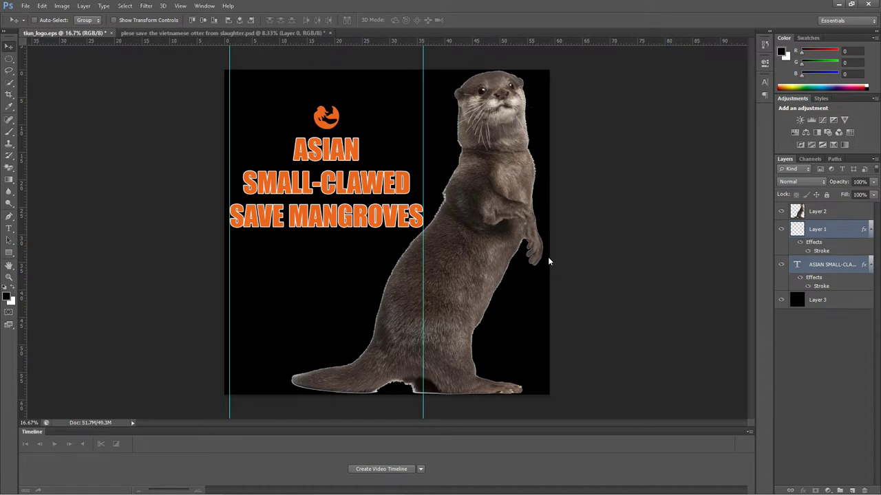
pyautogui.press('Up')
pyautogui.press('Up')
pyautogui.press('Up')
pyautogui.press('Up')
pyautogui.press('Up')
pyautogui.press('Up')
pyautogui.press('Up')
pyautogui.press('Up')
pyautogui.press('Up')
pyautogui.press('Up')
pyautogui.press('Up')
pyautogui.press('Up')
pyautogui.press('Up')
pyautogui.press('Up')
pyautogui.press('Up')
pyautogui.press('Up')
pyautogui.press('Up')
pyautogui.press('Up')
pyautogui.press('Up')
pyautogui.press('Up')
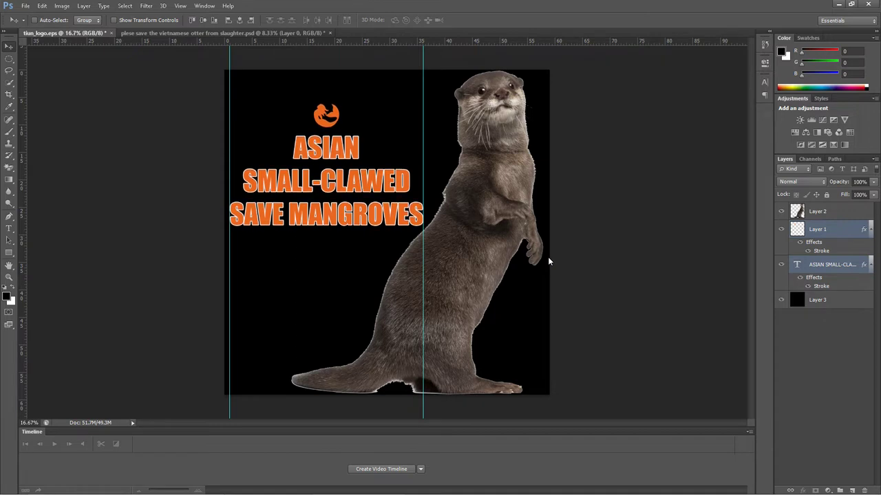
pyautogui.press('Up')
pyautogui.press('Up')
pyautogui.press('Up')
pyautogui.press('Up')
pyautogui.press('Up')
pyautogui.press('Up')
pyautogui.press('Up')
pyautogui.press('Up')
pyautogui.press('Up')
pyautogui.press('Up')
pyautogui.press('Up')
pyautogui.press('Up')
pyautogui.press('Up')
pyautogui.press('Up')
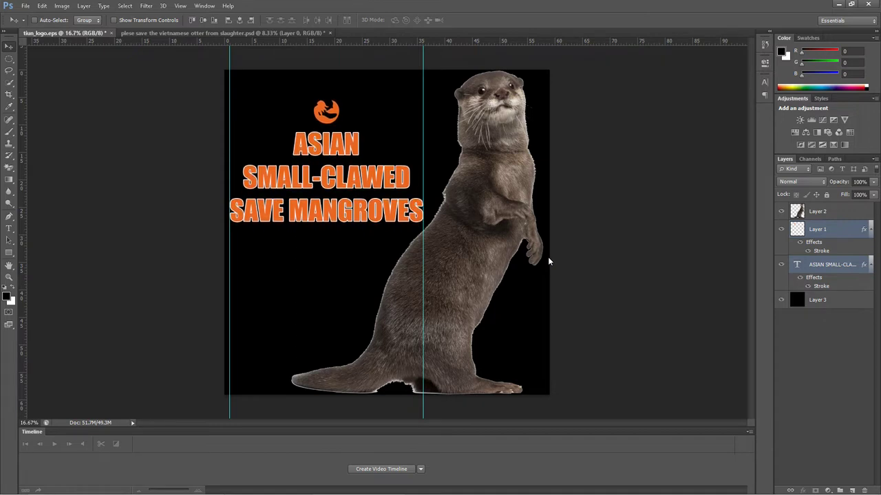
pyautogui.press('Up')
pyautogui.press('Up')
pyautogui.press('Up')
pyautogui.press('Up')
pyautogui.press('Up')
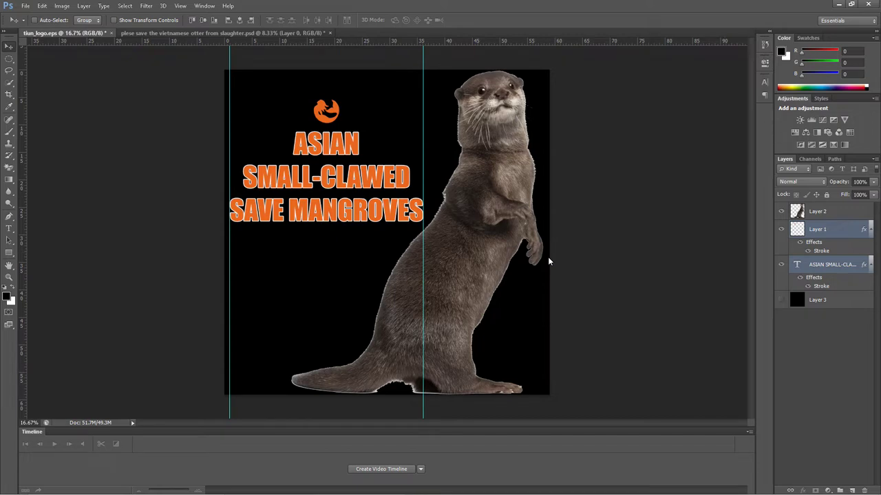
# - Hide the black background layer and the white outline on the mermaid logo
pyautogui.hotkey('ctrl', 'z')
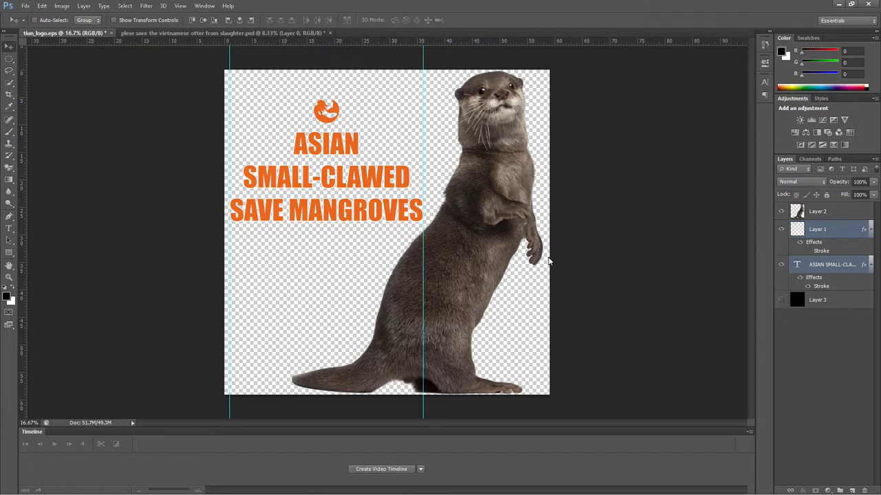
# - Try widening the headline's text box so ASIAN SMALL-CLAWED SAVE MANGROVES runs over two lines
pyautogui.doubleClick(796, 264)
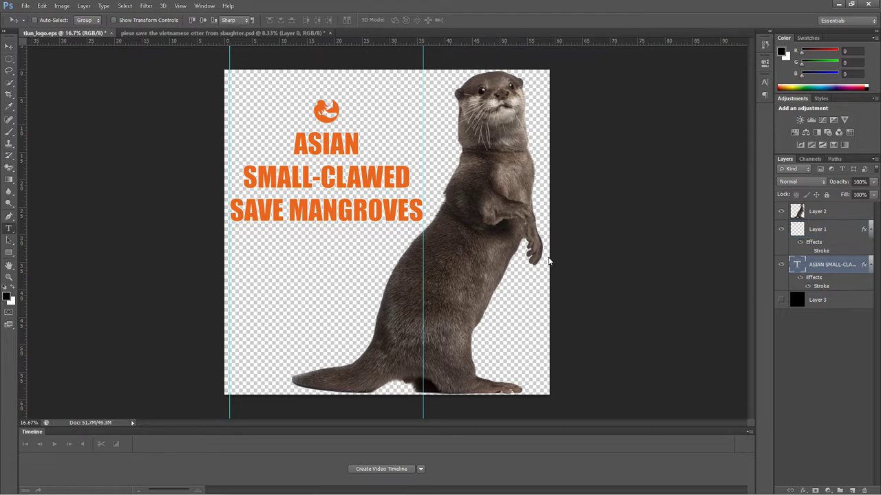
pyautogui.moveTo(427, 220); pyautogui.dragTo(518, 239)
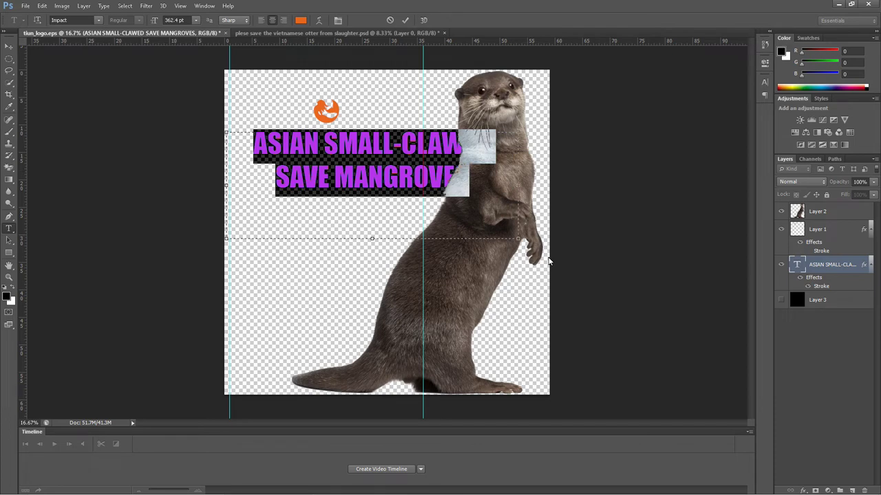
pyautogui.hotkey('ctrl', 'Return')
pyautogui.press('v')
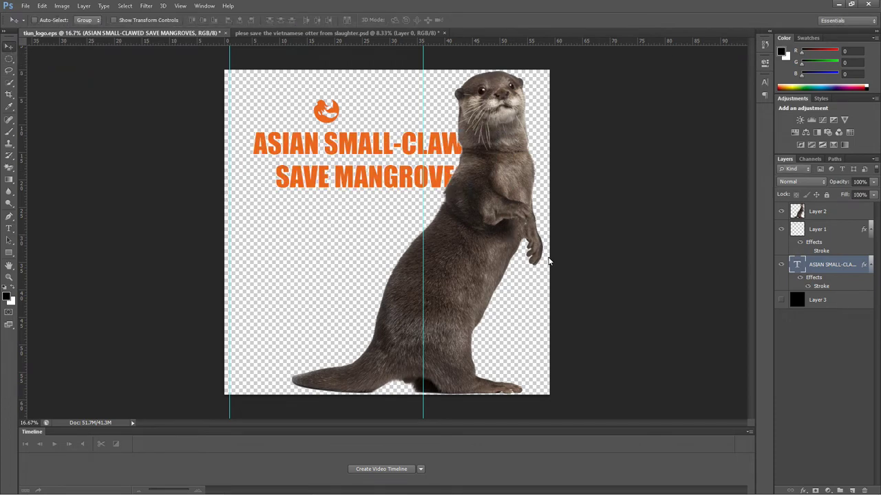
pyautogui.moveTo(350, 177)
pyautogui.mouseDown()
pyautogui.moveTo(320, 181)
pyautogui.moveTo(347, 186)
pyautogui.moveTo(344, 178)
pyautogui.moveTo(372, 174)
pyautogui.mouseUp()
pyautogui.hotkey('ctrl', 'alt', 'z')
pyautogui.hotkey('ctrl', 'alt', 'z')
pyautogui.hotkey('ctrl', 'alt', 'z')
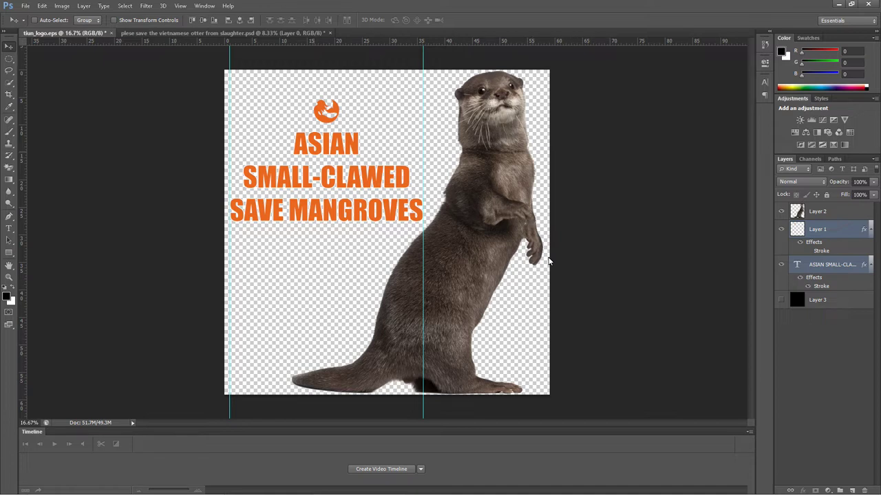
# - Save the transparent artwork to the Desktop as tiun_logo.png in PNG format with Smallest / Slow compression and no interlacing
pyautogui.click(26, 6)
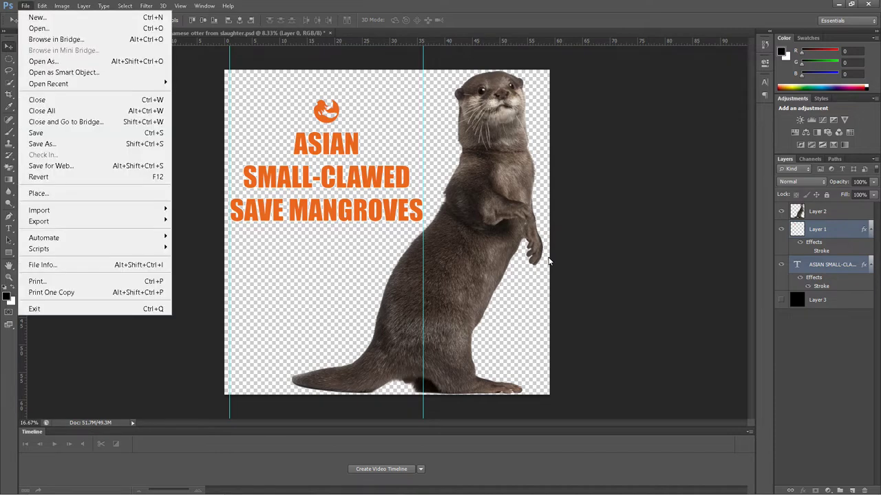
pyautogui.press('Up')
pyautogui.press('Down')
pyautogui.press('Return')
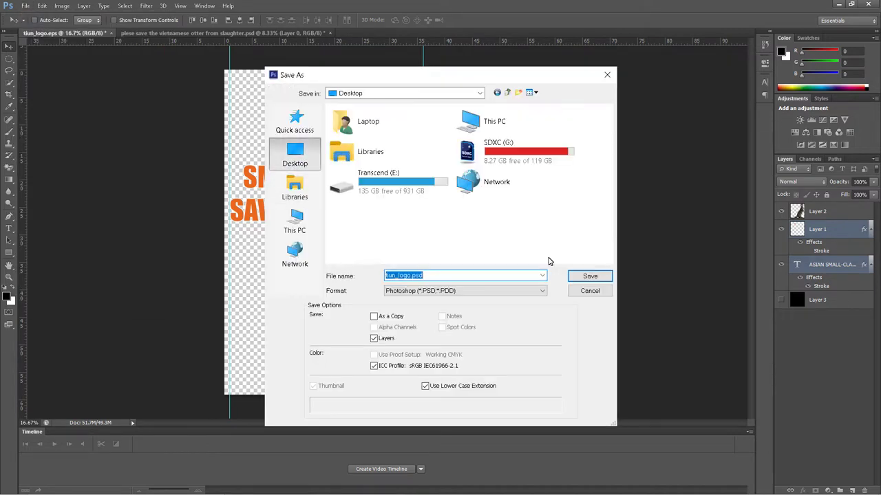
pyautogui.click(464, 291)
pyautogui.press('Down')
pyautogui.press('Return')
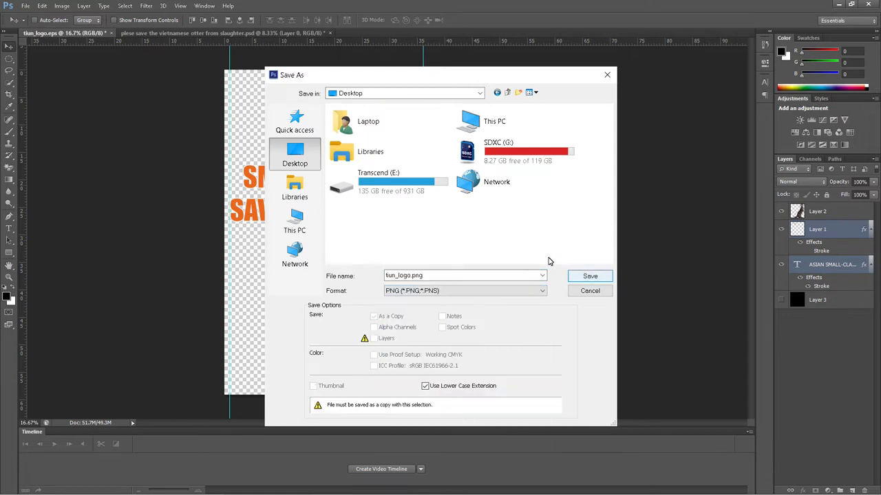
pyautogui.press('Return')
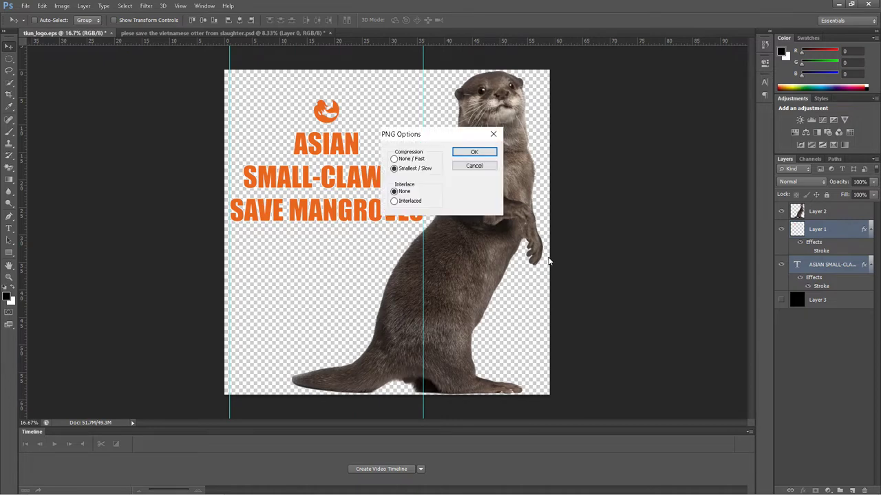
pyautogui.press('Return')
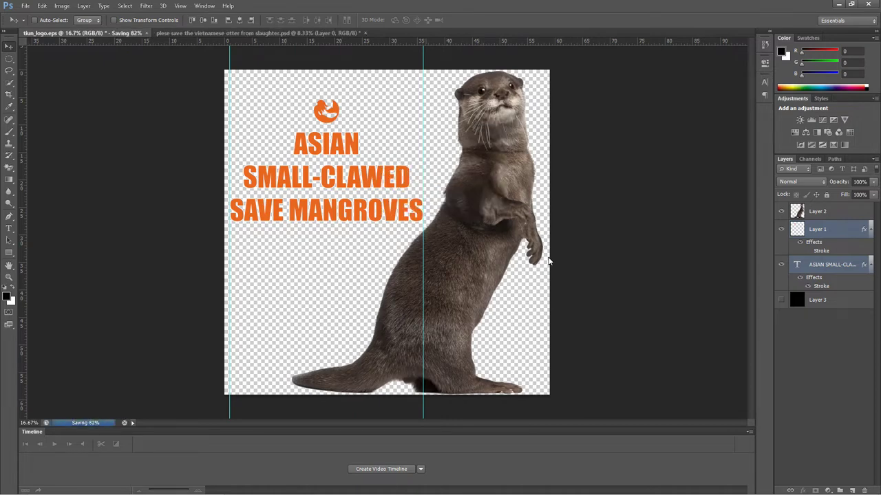
# - Switch to Chrome and open the creator's own page on patreon.com
pyautogui.click(296, 483)
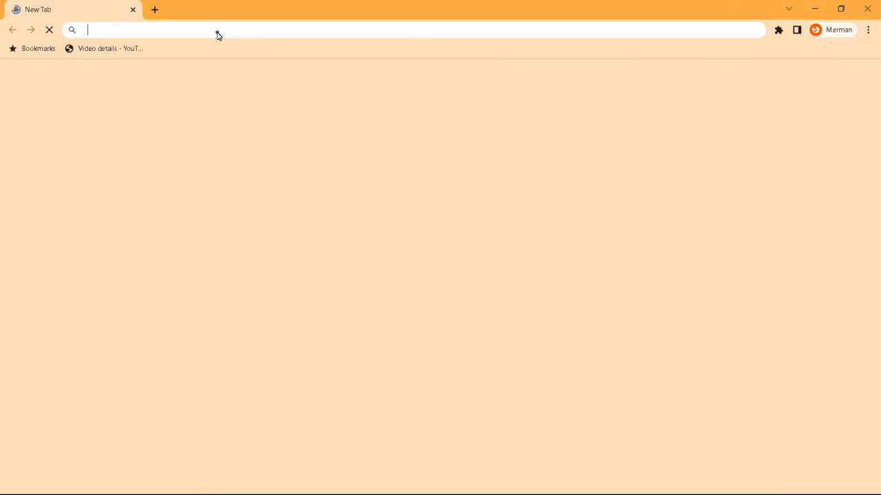
pyautogui.click(216, 31)
pyautogui.write('patreon')
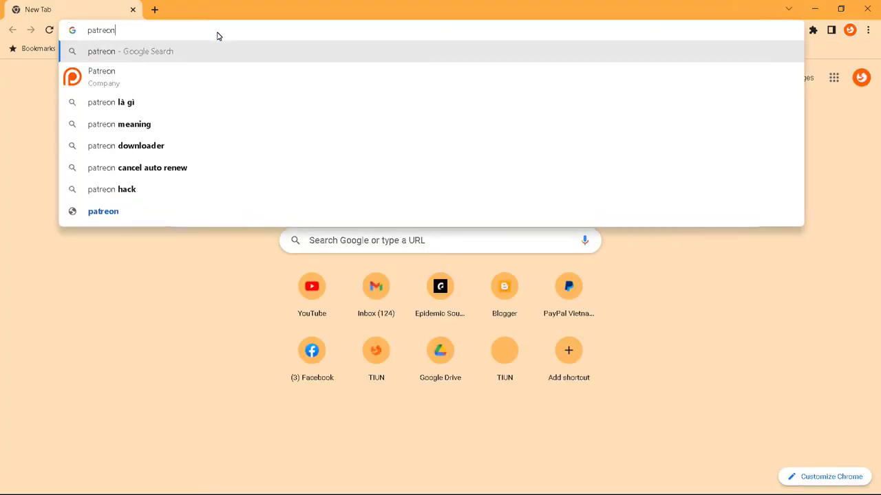
pyautogui.write('.com/')
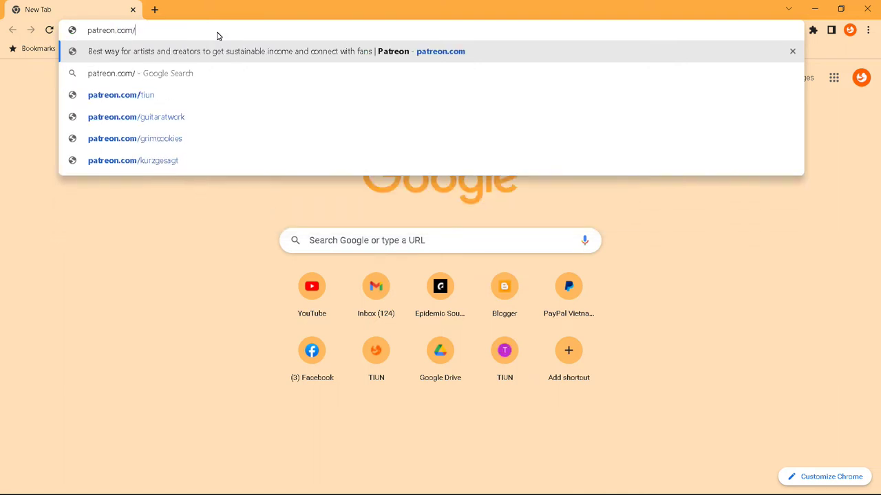
pyautogui.write('me')
pyautogui.press('Return')
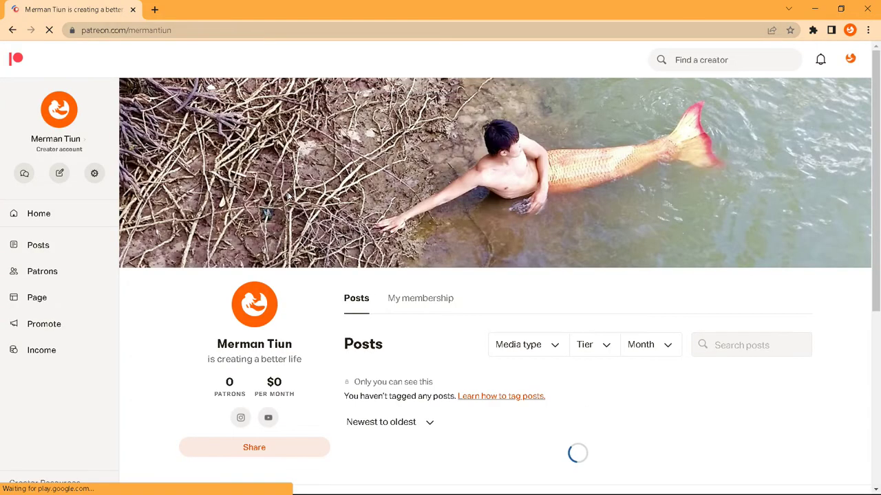
# - Skim the posts on the creator page and open the page for editing
pyautogui.scroll(-2, 339, 249)
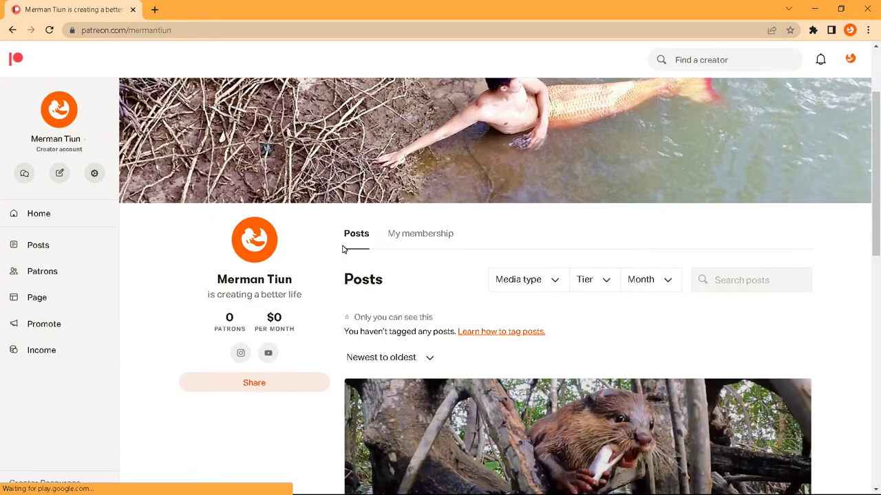
pyautogui.scroll(-4, 344, 247)
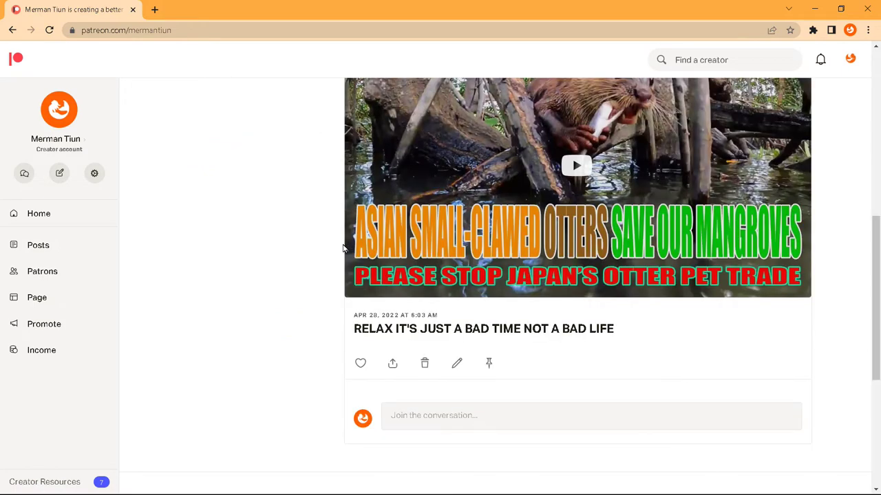
pyautogui.scroll(3, 343, 247)
pyautogui.click(850, 61)
pyautogui.click(851, 60)
pyautogui.click(851, 61)
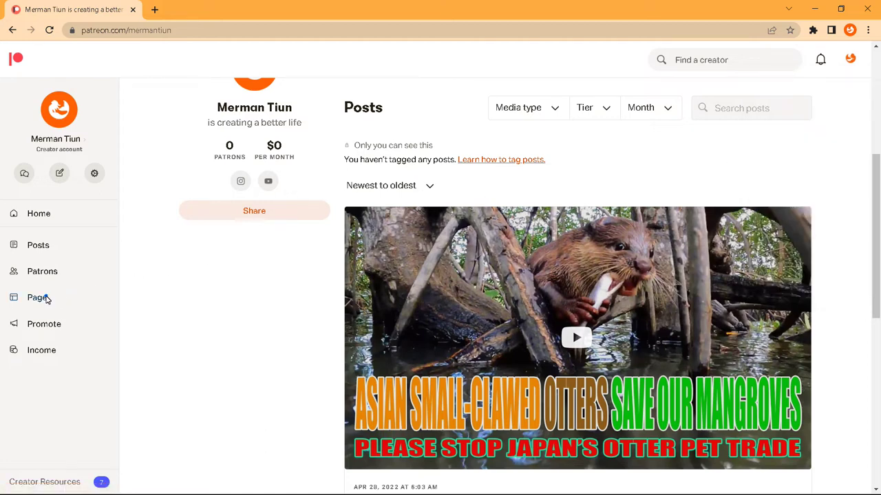
pyautogui.click(43, 297)
pyautogui.click(47, 339)
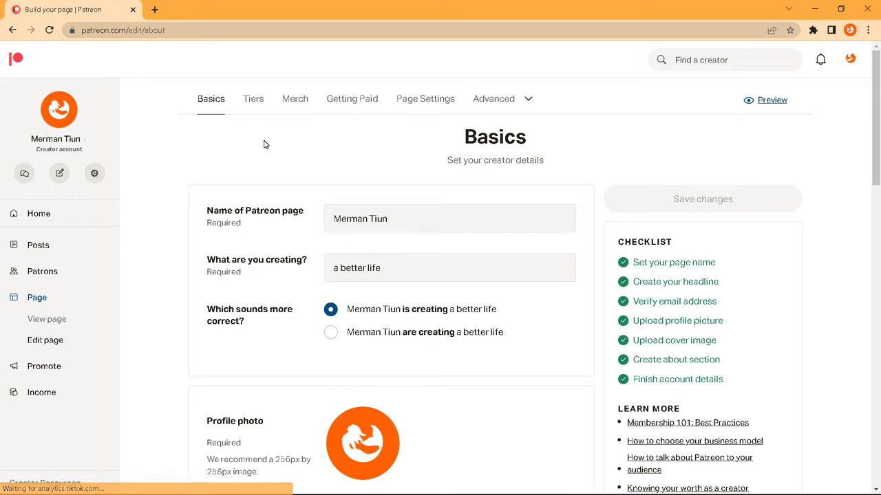
# - Examine the three membership tiers, including their monthly prices, descriptions and merch benefits
pyautogui.click(253, 100)
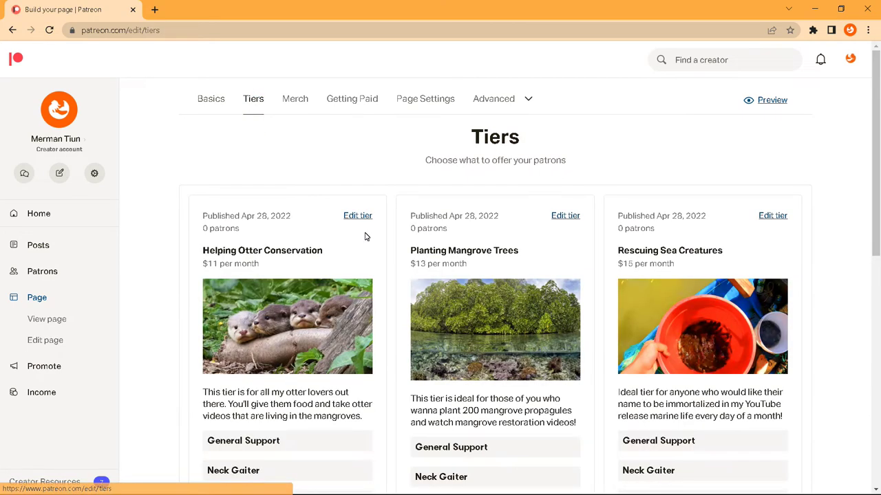
pyautogui.scroll(-1, 368, 236)
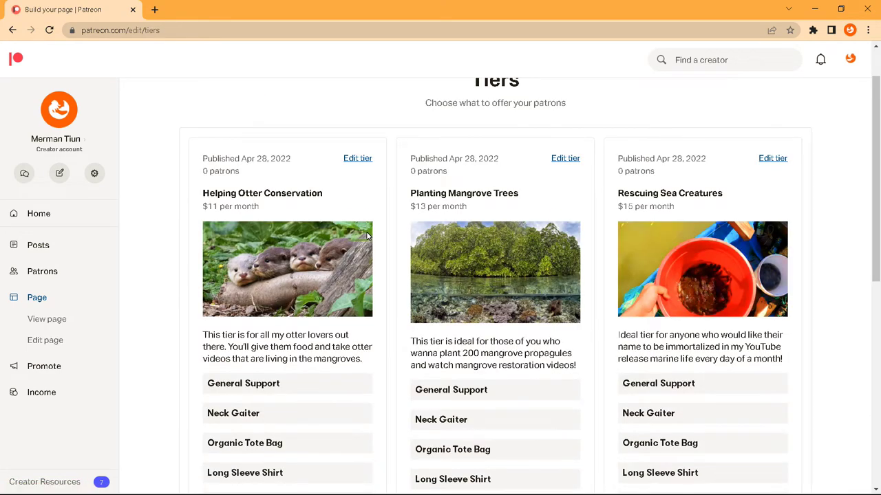
pyautogui.scroll(-2, 364, 235)
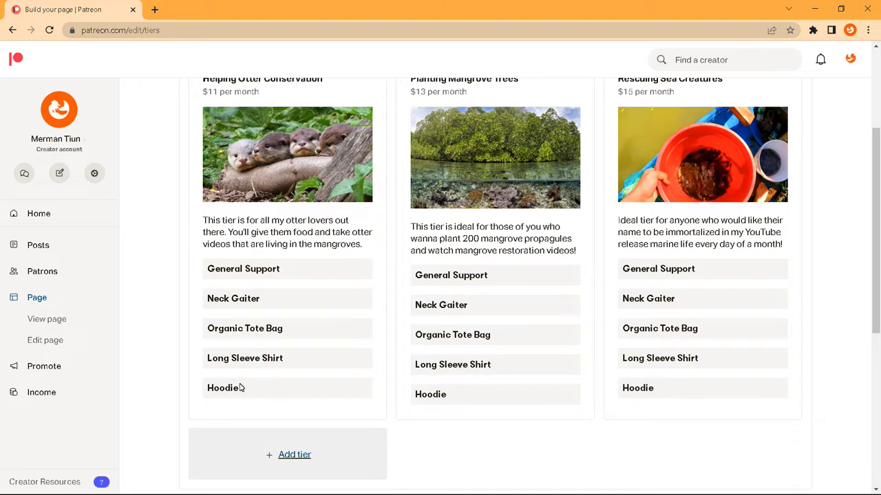
pyautogui.scroll(1, 297, 382)
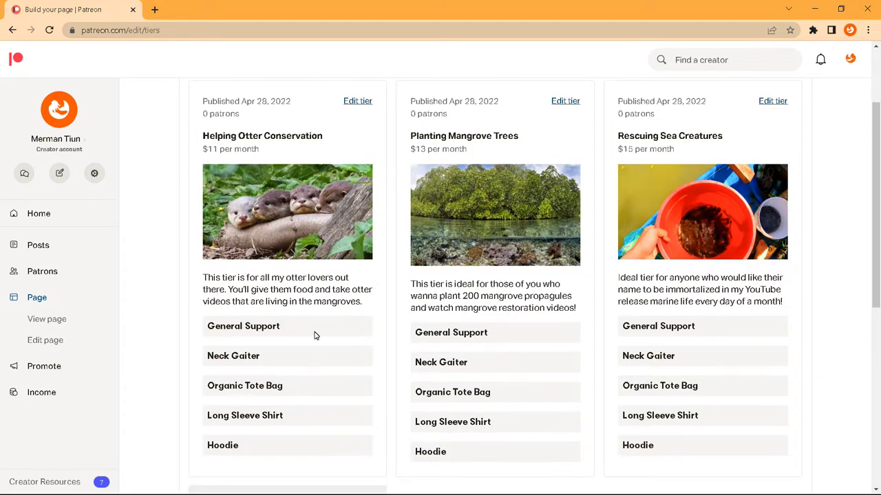
pyautogui.scroll(1, 303, 255)
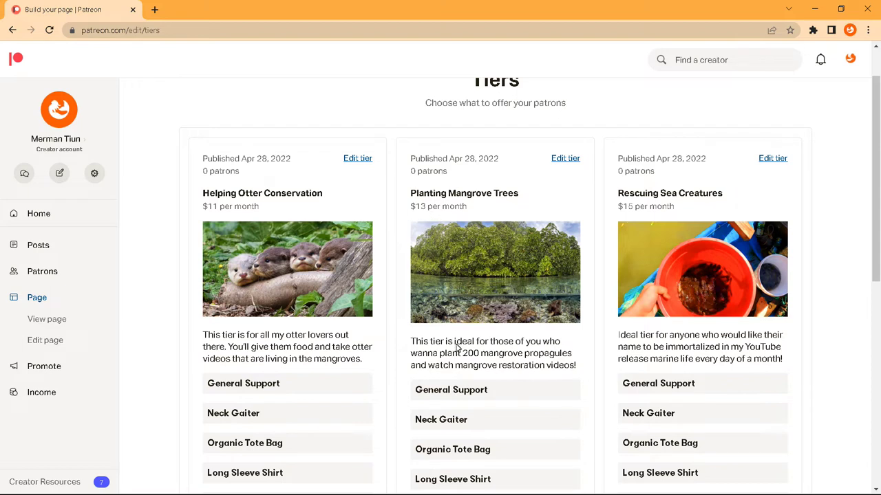
pyautogui.moveTo(634, 210); pyautogui.dragTo(619, 211)
pyautogui.scroll(-1, 627, 241)
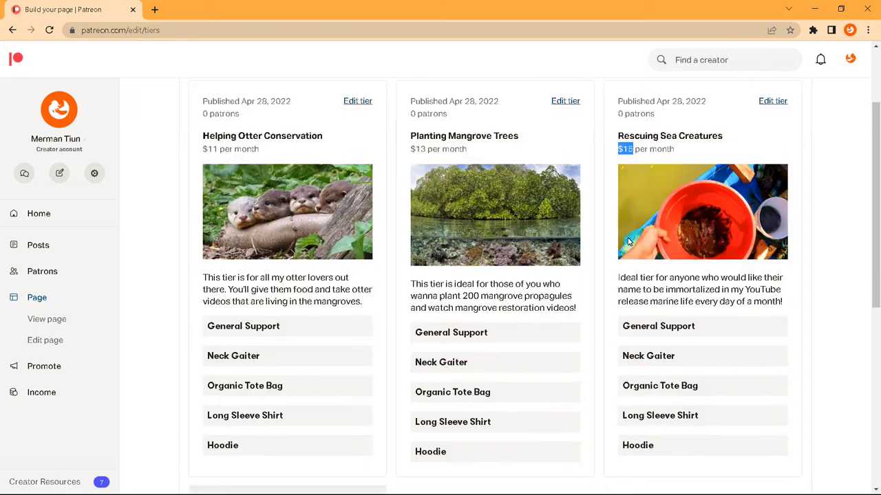
pyautogui.scroll(-1, 610, 314)
pyautogui.scroll(2, 608, 316)
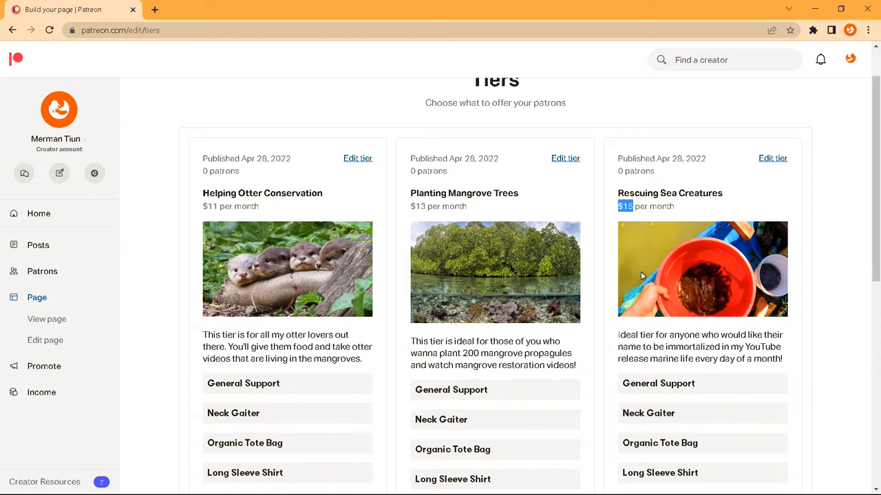
pyautogui.scroll(-1, 641, 289)
pyautogui.scroll(-1, 656, 396)
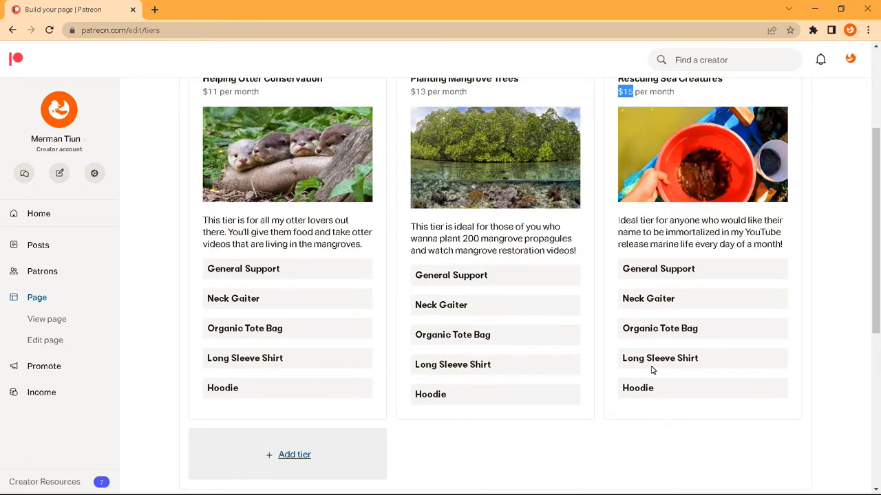
pyautogui.scroll(3, 626, 288)
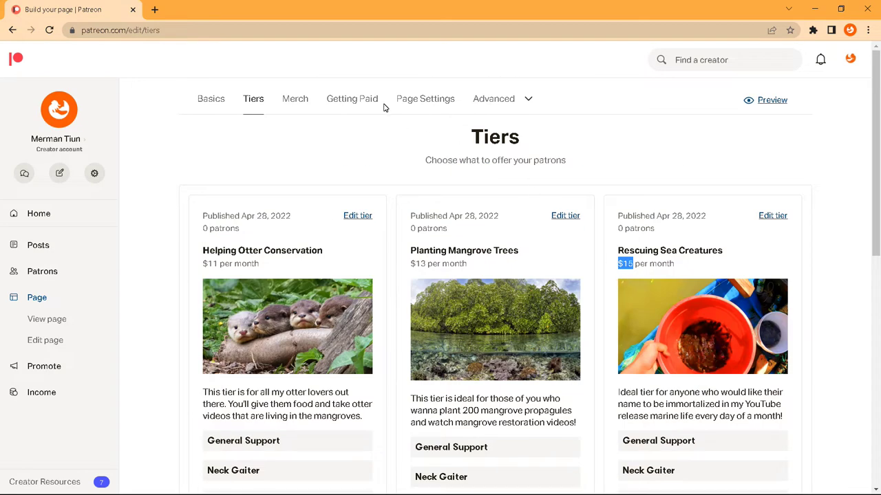
# - Edit the merch loyalty program and open the Long Sleeve Shirt's artwork for editing
pyautogui.click(288, 99)
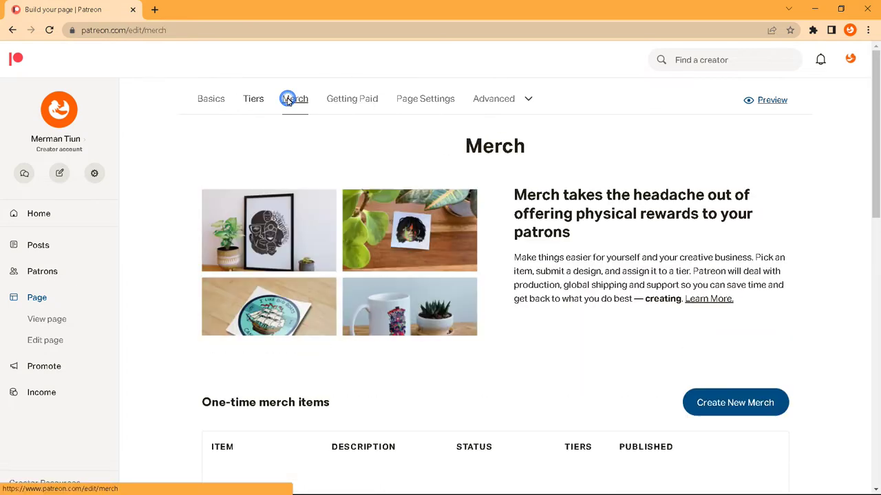
pyautogui.scroll(-1, 846, 344)
pyautogui.scroll(-2, 677, 344)
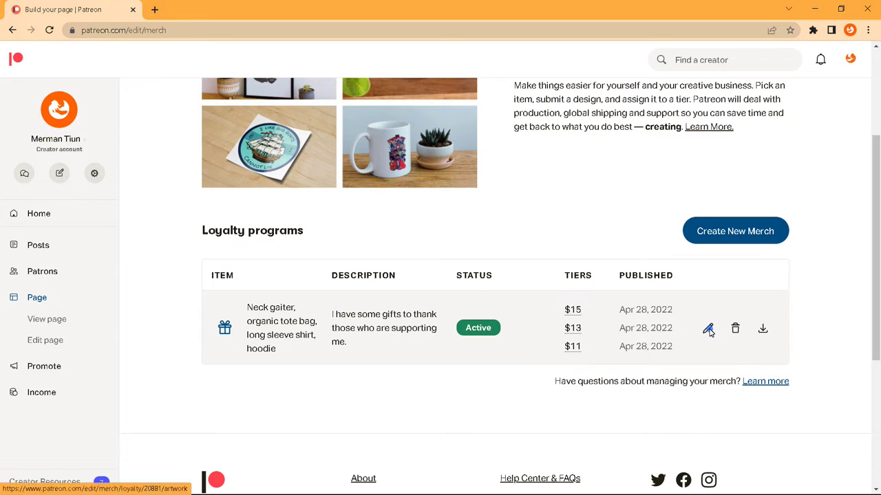
pyautogui.click(708, 330)
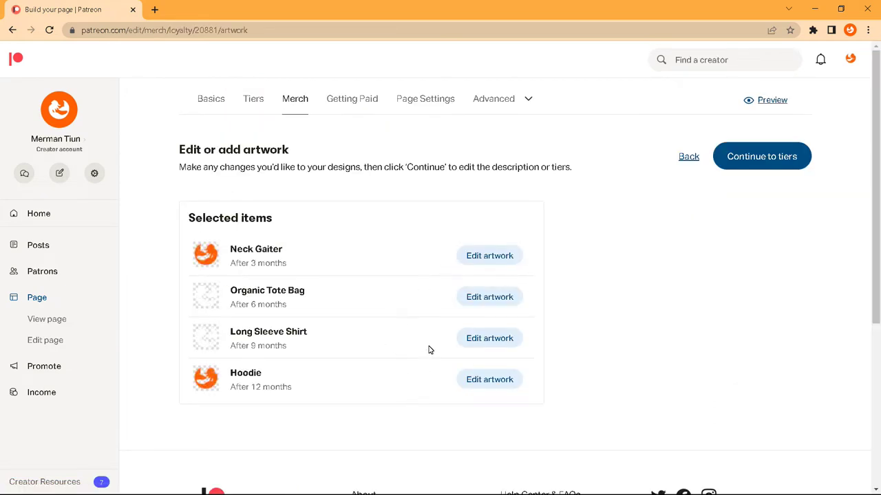
pyautogui.click(497, 340)
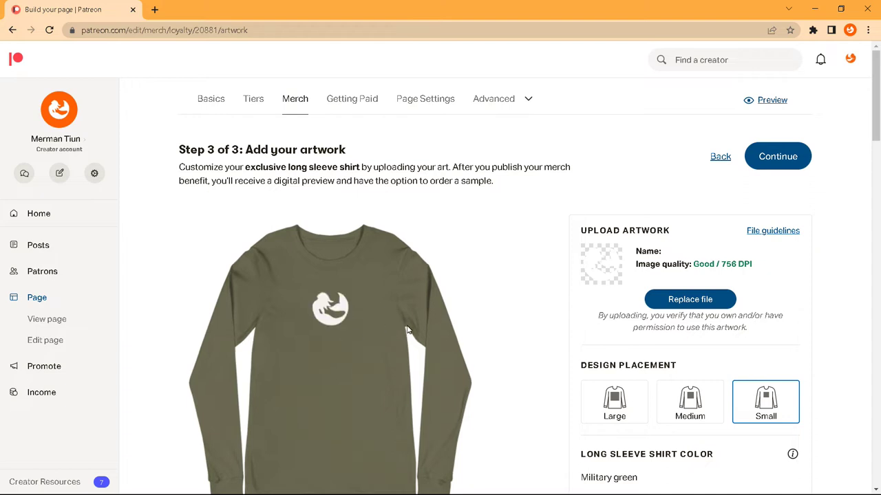
# - Replace the long sleeve shirt's artwork with tiun_logo.png from the Desktop and set the design placement to Medium
pyautogui.click(688, 300)
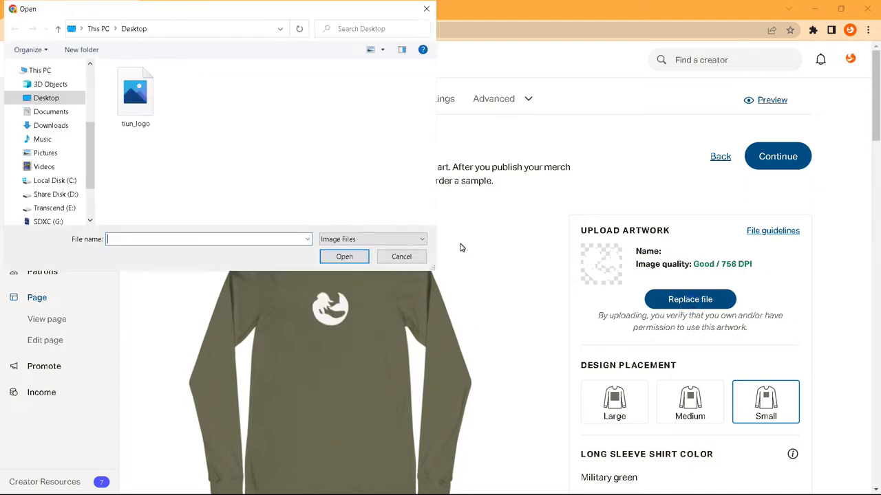
pyautogui.click(142, 99)
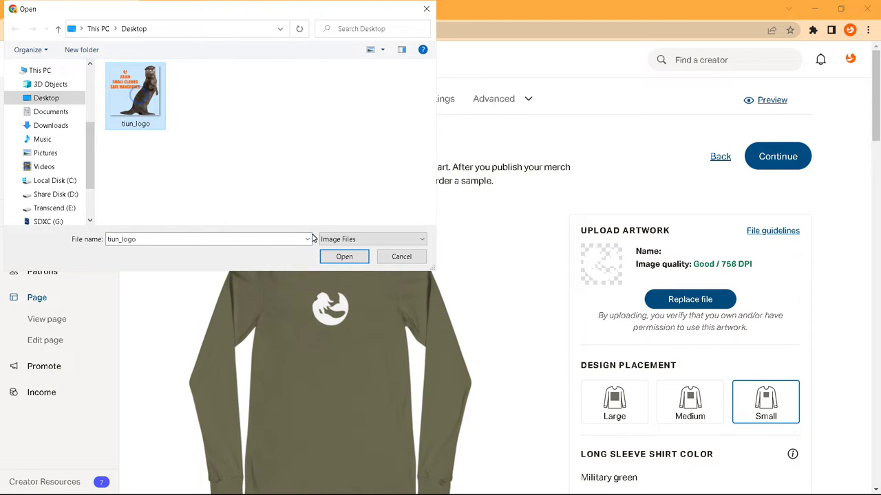
pyautogui.click(338, 256)
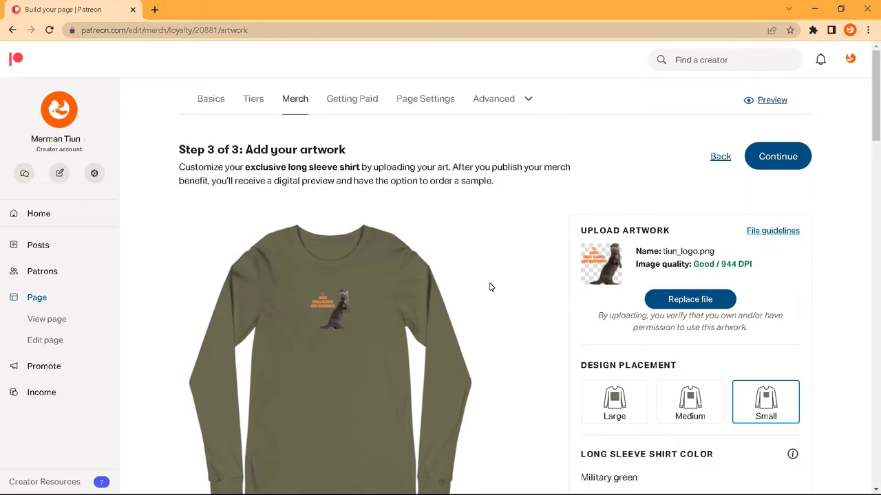
pyautogui.click(696, 406)
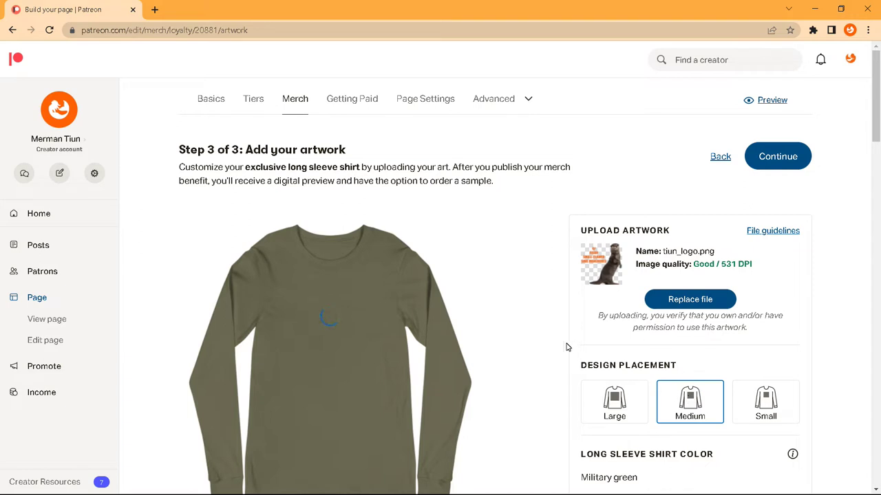
# - Set the long sleeve shirt's design placement to Large and check the artwork and shirt color settings
pyautogui.scroll(-1, 514, 315)
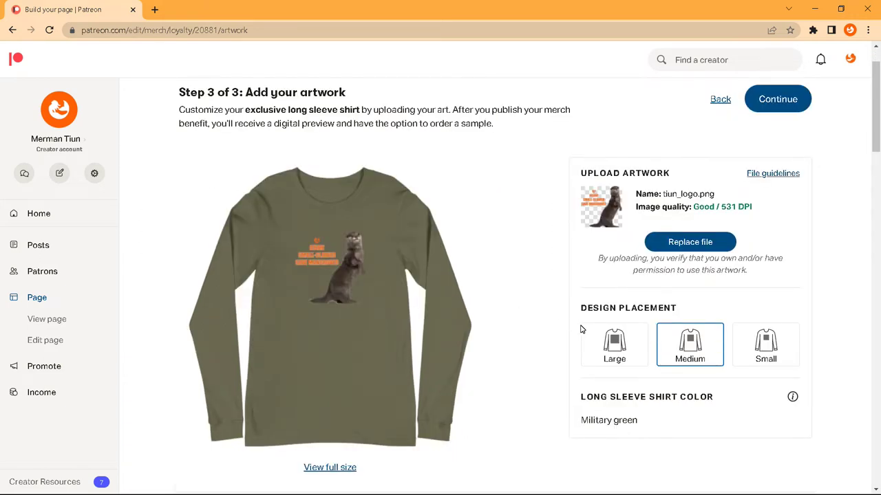
pyautogui.click(611, 348)
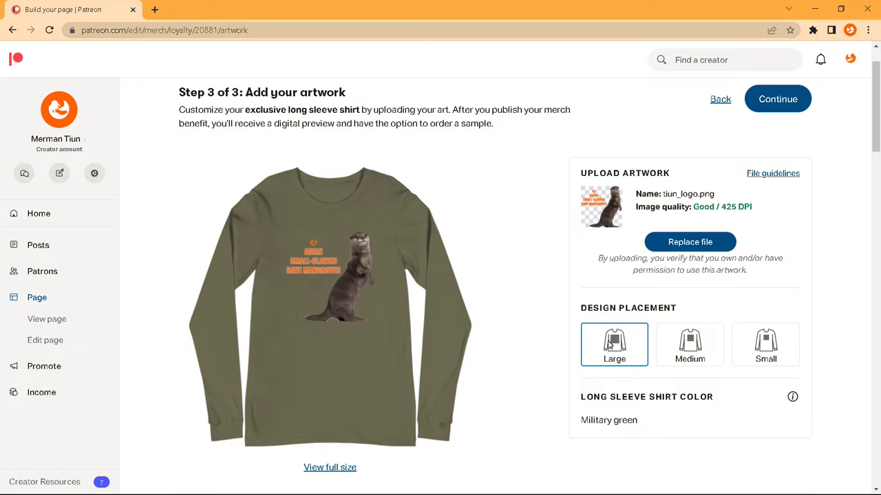
pyautogui.click(630, 425)
pyautogui.scroll(-2, 640, 420)
pyautogui.scroll(1, 646, 323)
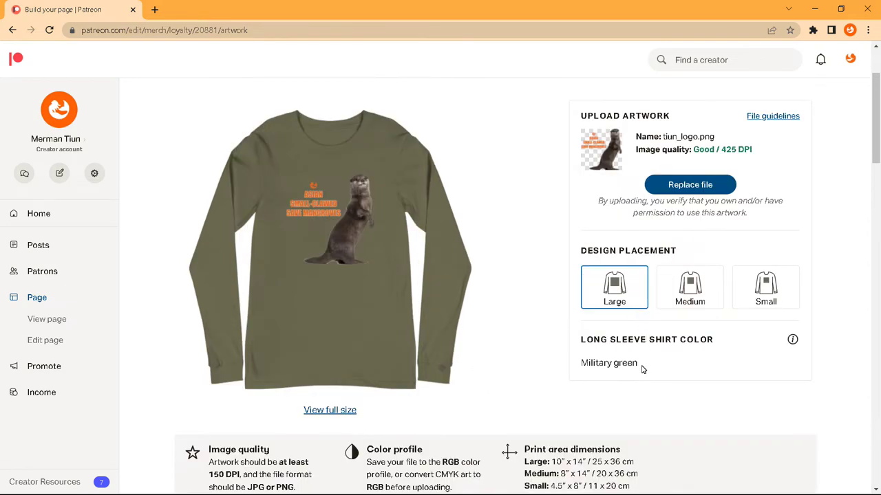
pyautogui.click(639, 359)
pyautogui.scroll(1, 643, 358)
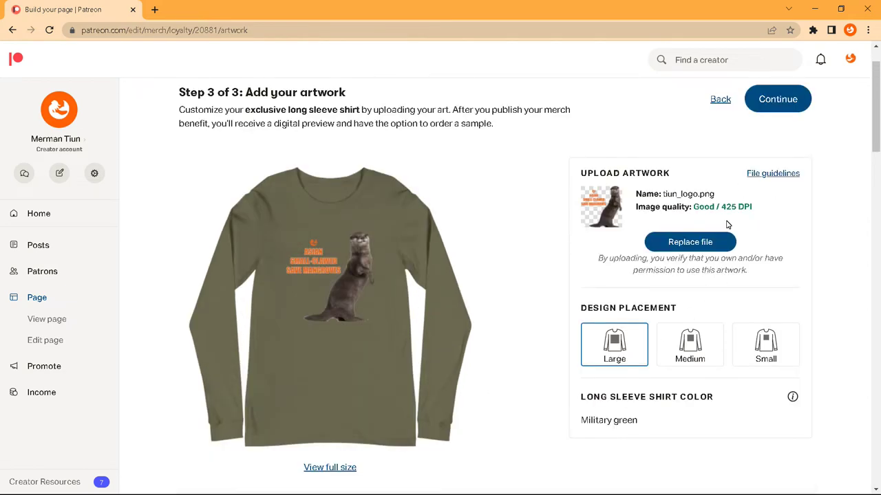
pyautogui.click(713, 243)
pyautogui.click(401, 257)
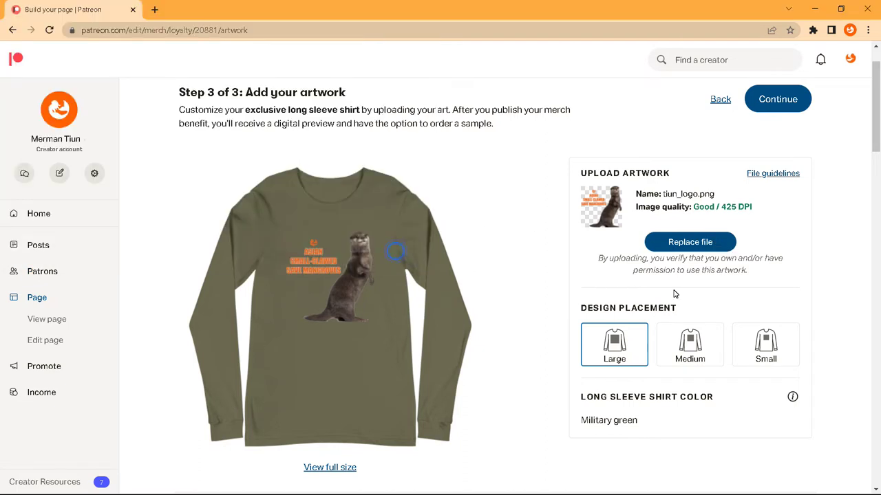
# - Return to the selected merch items, reopen the Long Sleeve Shirt's artwork and check the shirt color information
pyautogui.click(718, 100)
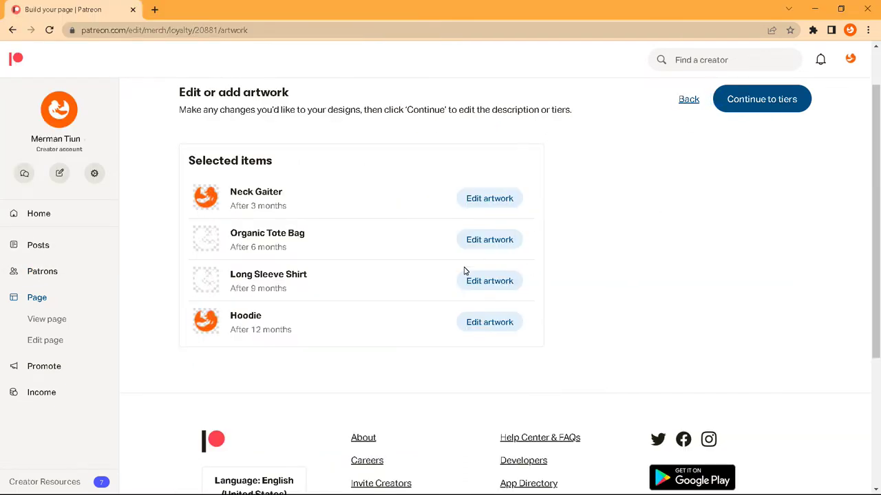
pyautogui.click(487, 281)
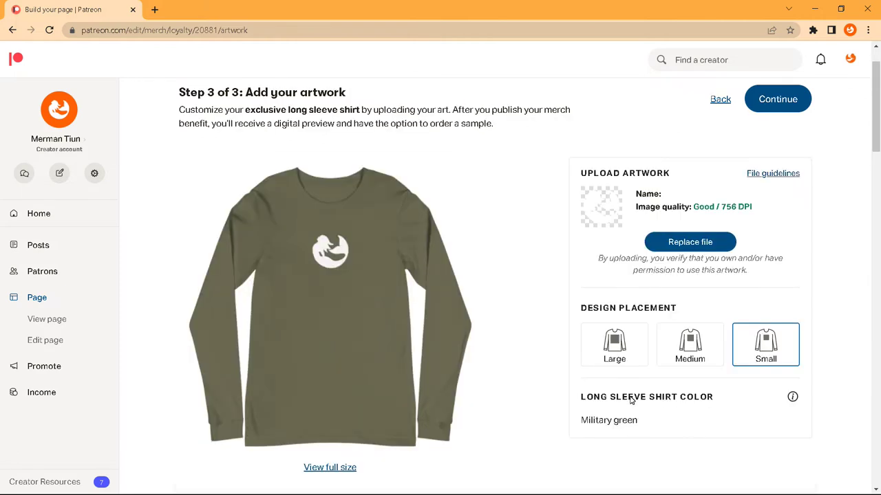
pyautogui.scroll(-1, 632, 377)
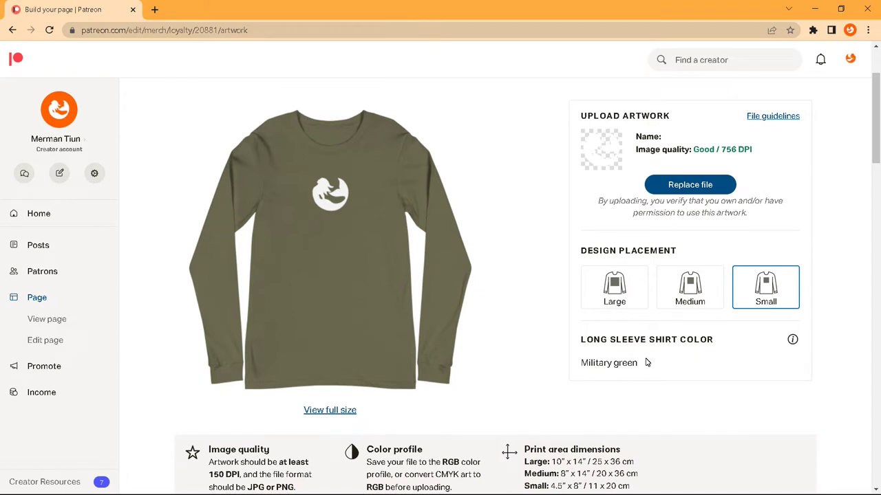
pyautogui.doubleClick(793, 340)
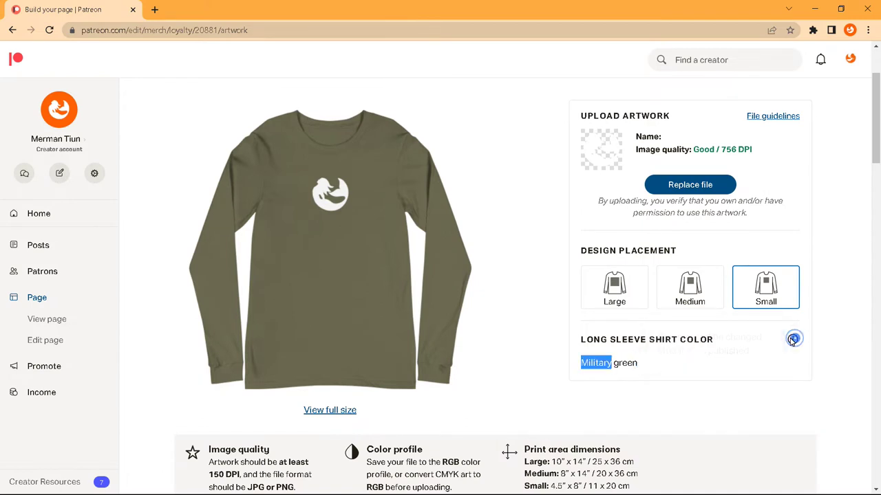
pyautogui.click(780, 340)
# - Preview the mermaid logo at Medium placement on the long sleeve shirt, and set the design placement to Large
pyautogui.scroll(-3, 680, 356)
pyautogui.scroll(3, 680, 356)
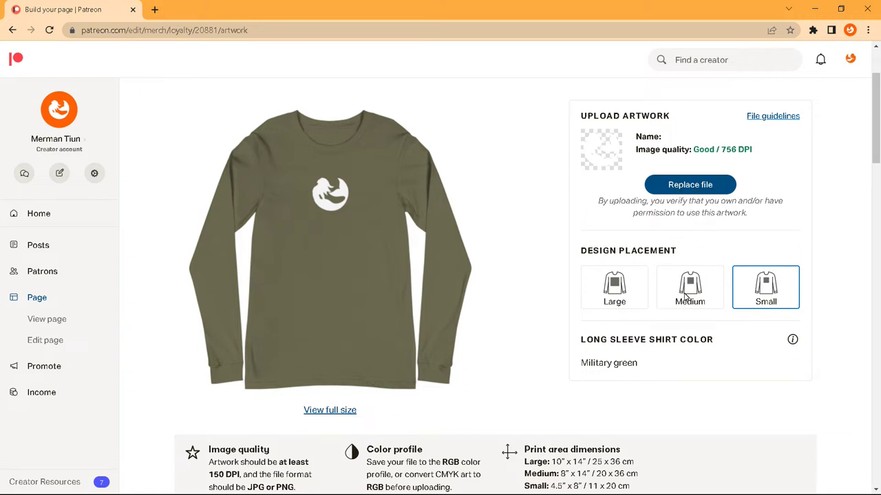
pyautogui.click(692, 290)
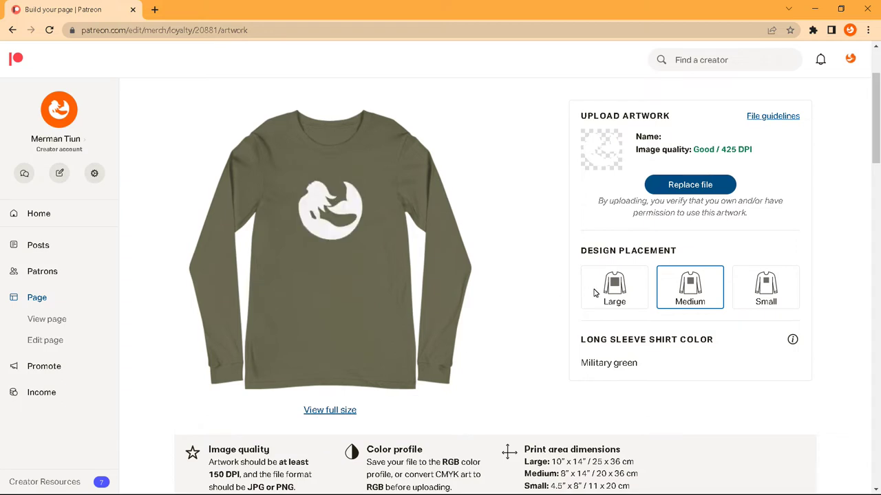
pyautogui.click(623, 296)
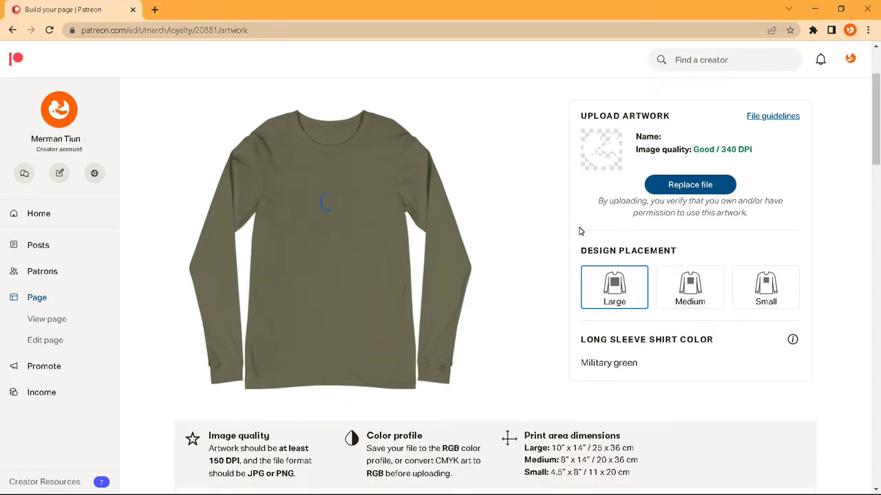
# - Switch to Photoshop and fill the Layer 3 background with white
pyautogui.click(810, 9)
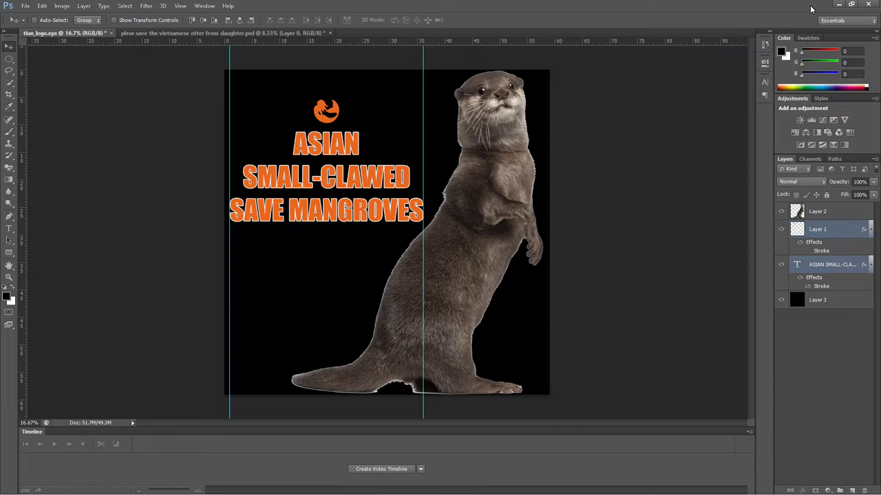
pyautogui.hotkey('alt', '[')
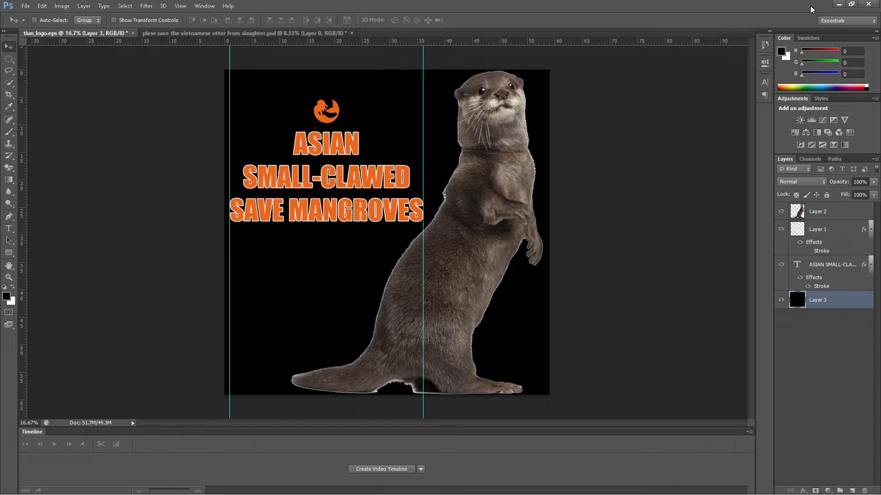
pyautogui.hotkey('ctrl', 'BackSpace')
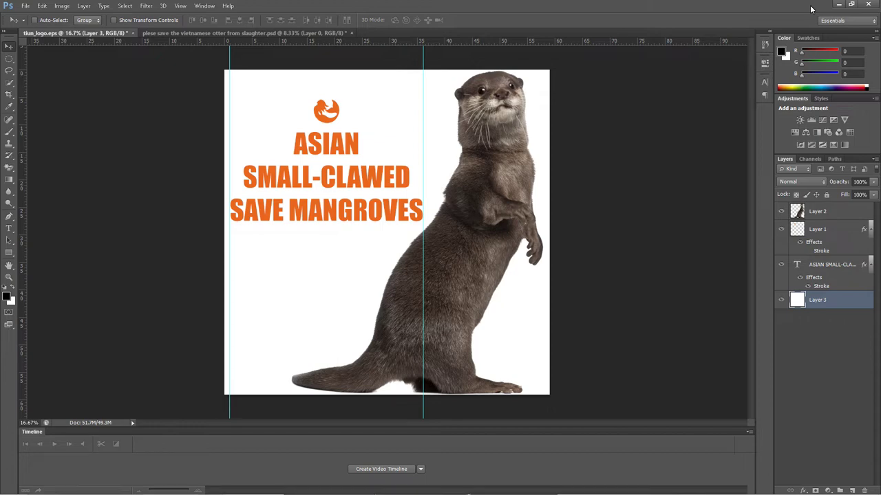
# - Switch to Patreon and examine the shirt preview, the artwork best practices and the long sleeve shirt's print dimensions
pyautogui.click(329, 484)
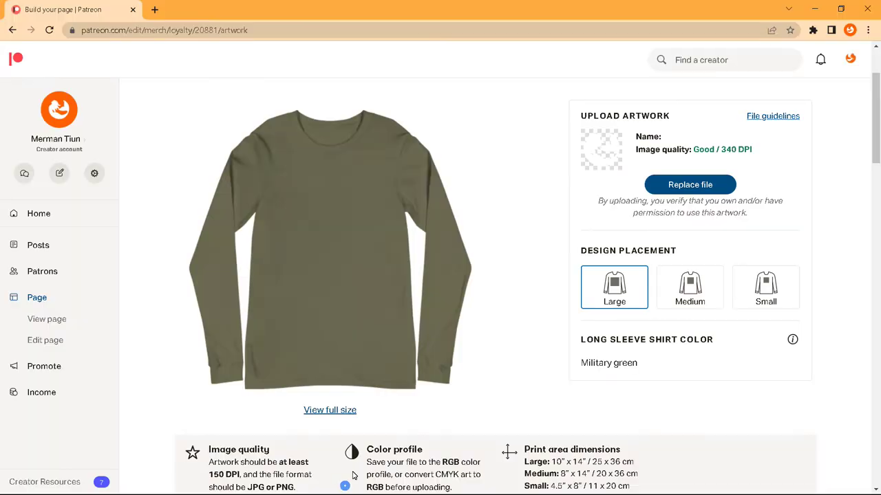
pyautogui.scroll(-6, 389, 302)
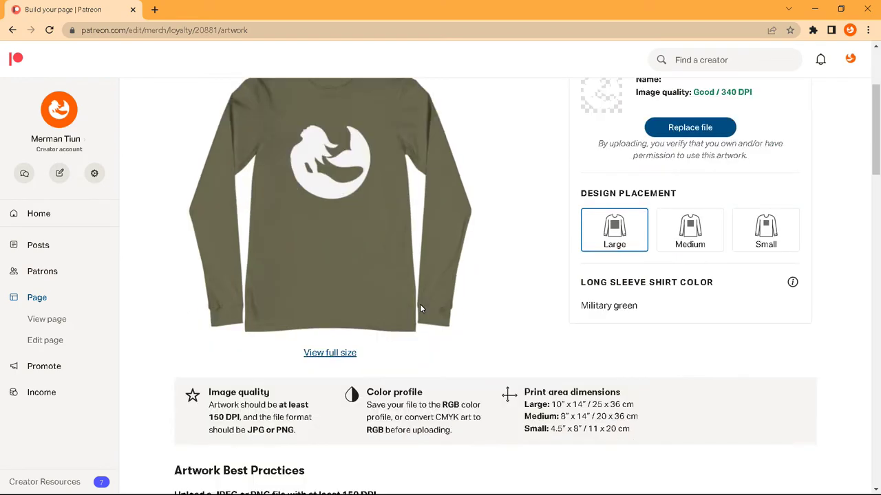
pyautogui.scroll(-3, 472, 303)
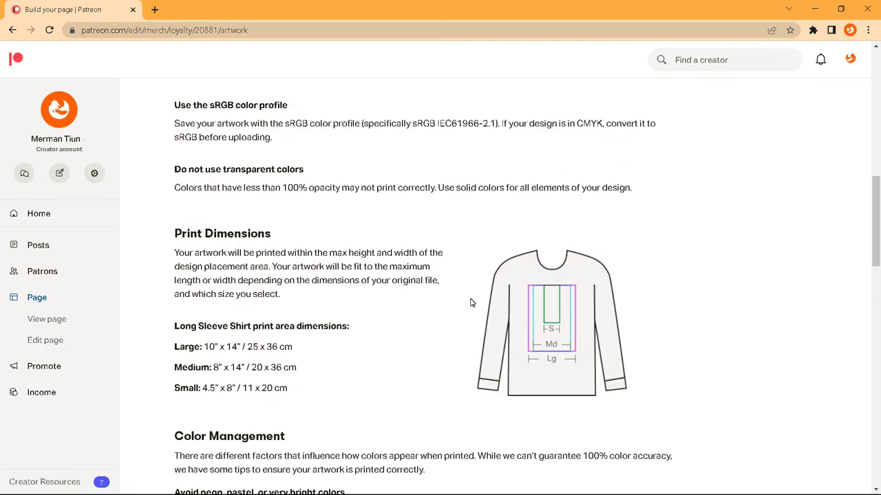
pyautogui.scroll(7, 315, 305)
pyautogui.scroll(3, 315, 304)
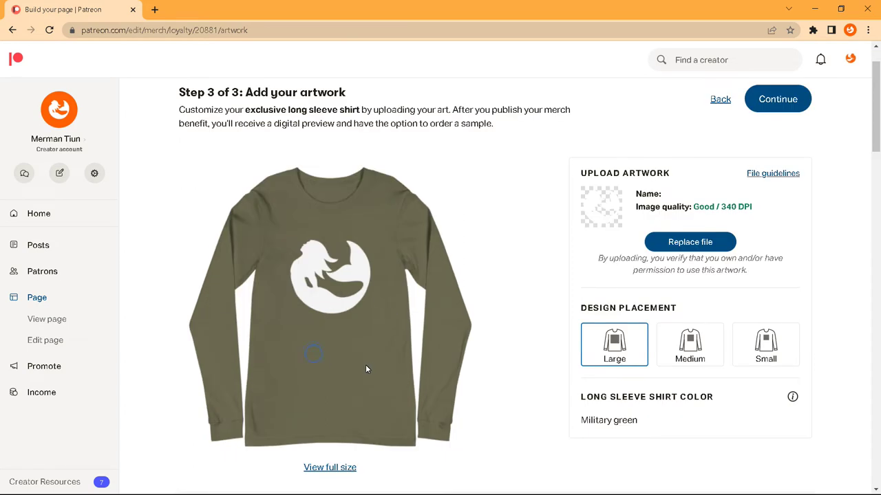
pyautogui.click(284, 218)
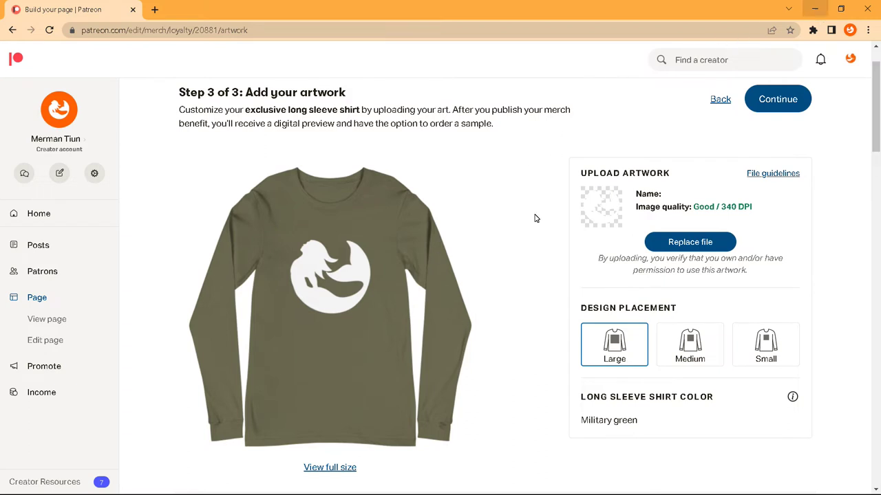
pyautogui.click(477, 452)
# - Switch to Photoshop and try a brown 574b41 color overlay on the Layer 3 background
pyautogui.click(817, 12)
pyautogui.click(817, 11)
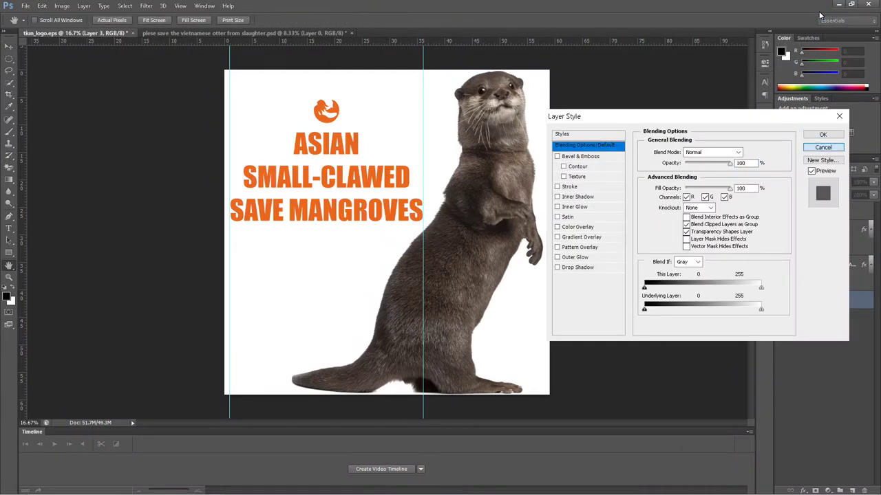
pyautogui.press('Escape')
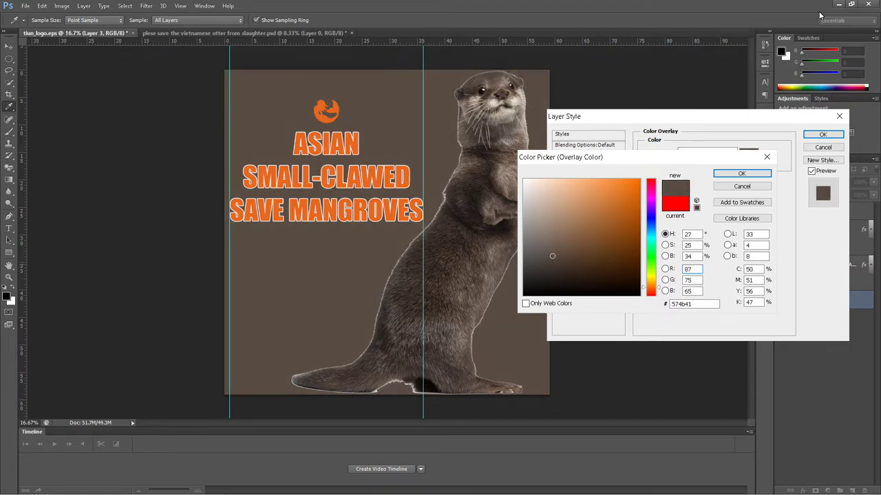
pyautogui.press('Escape')
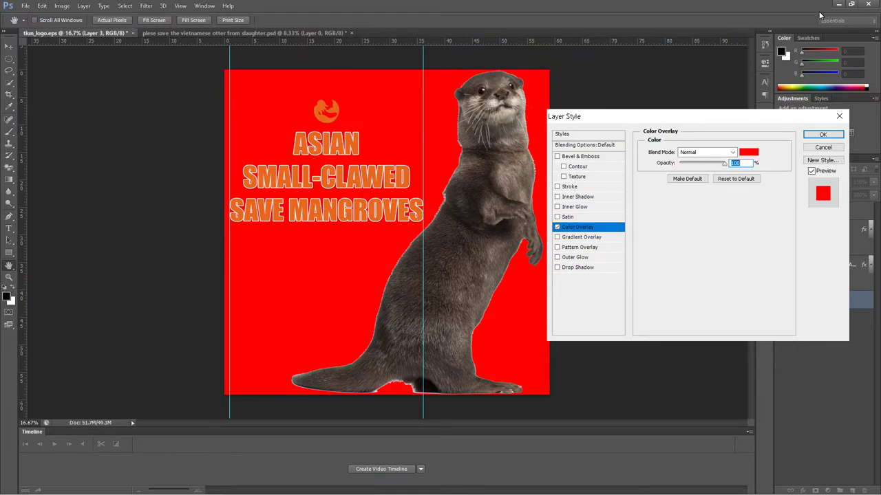
pyautogui.press('Escape')
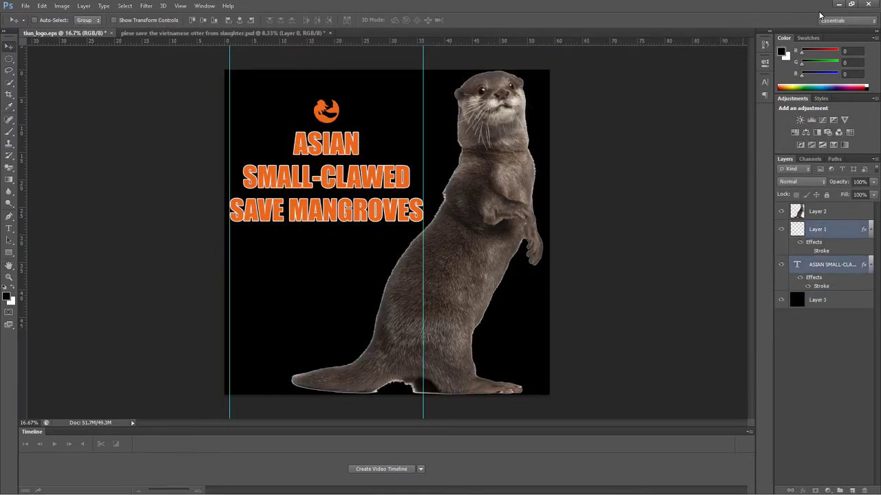
pyautogui.hotkey('ctrl', 'z')
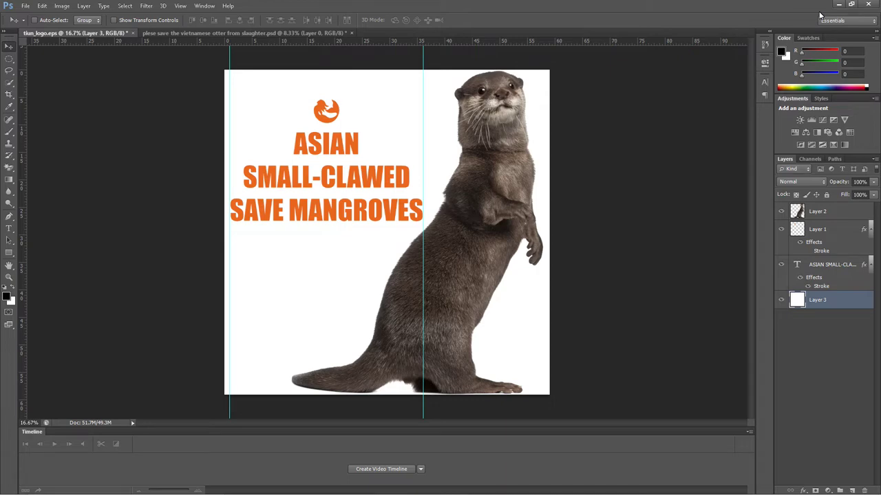
# - Try recoloring the ASIAN SMALL-CLAWED SAVE MANGROVES headline text in brown 5b4c44
pyautogui.hotkey('alt', ']')
pyautogui.press('t')
pyautogui.hotkey('ctrl', 'a')
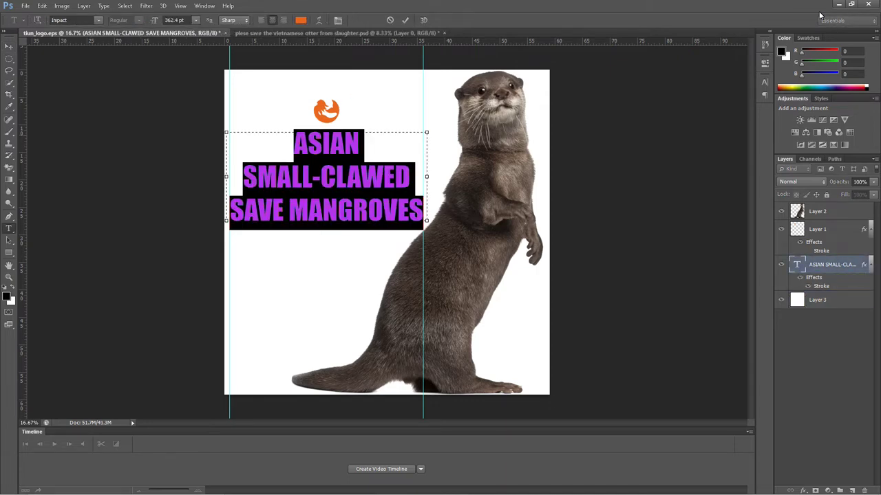
pyautogui.click(301, 20)
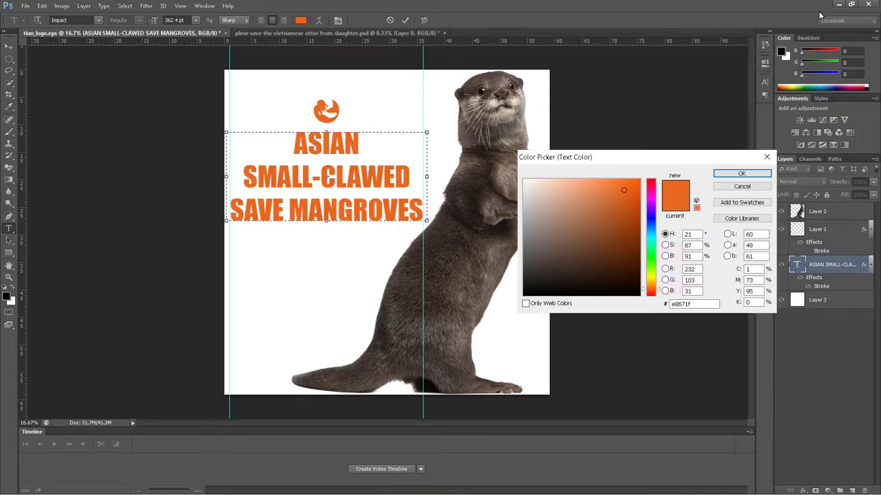
pyautogui.click(539, 223)
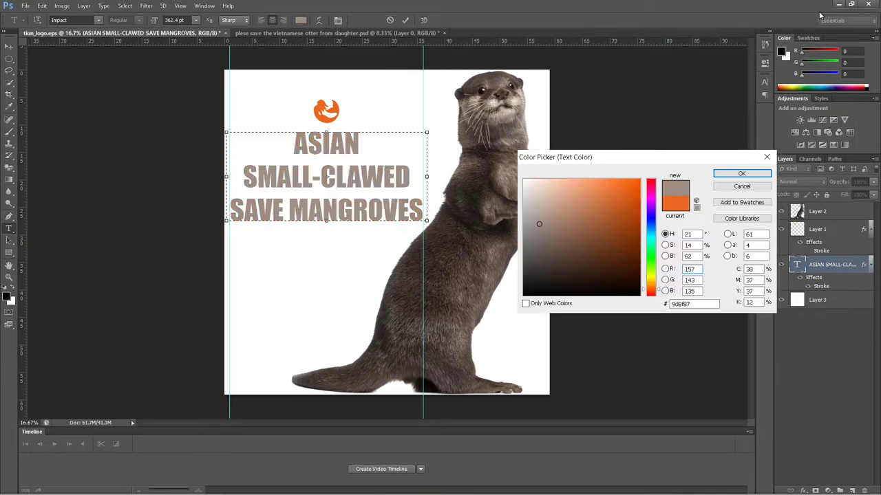
pyautogui.click(548, 245)
pyautogui.moveTo(547, 245); pyautogui.dragTo(552, 255)
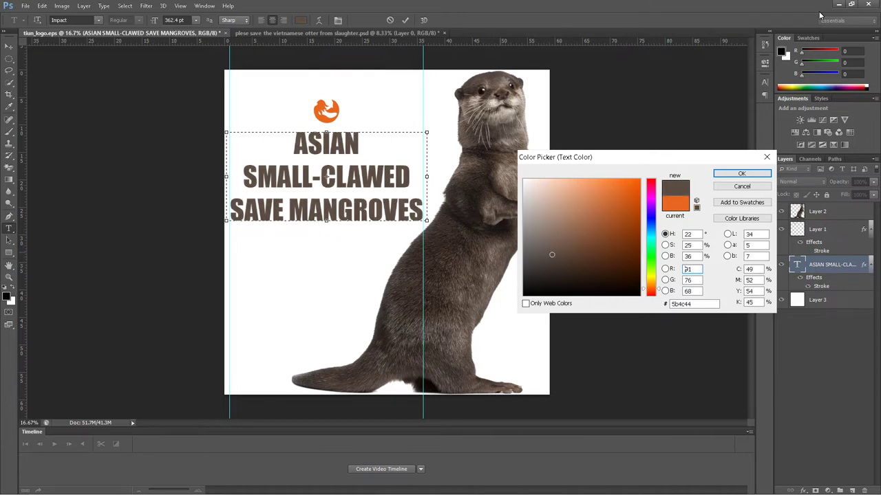
pyautogui.press('Escape')
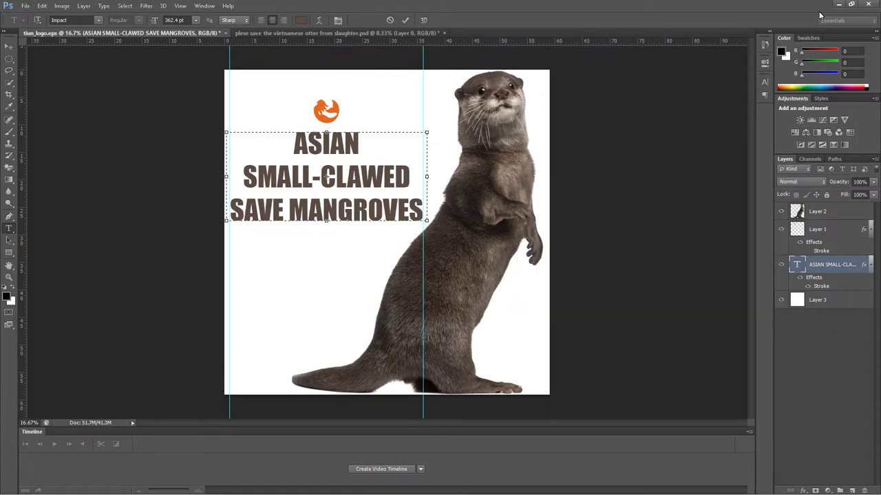
pyautogui.hotkey('ctrl', 'Return')
pyautogui.press('v')
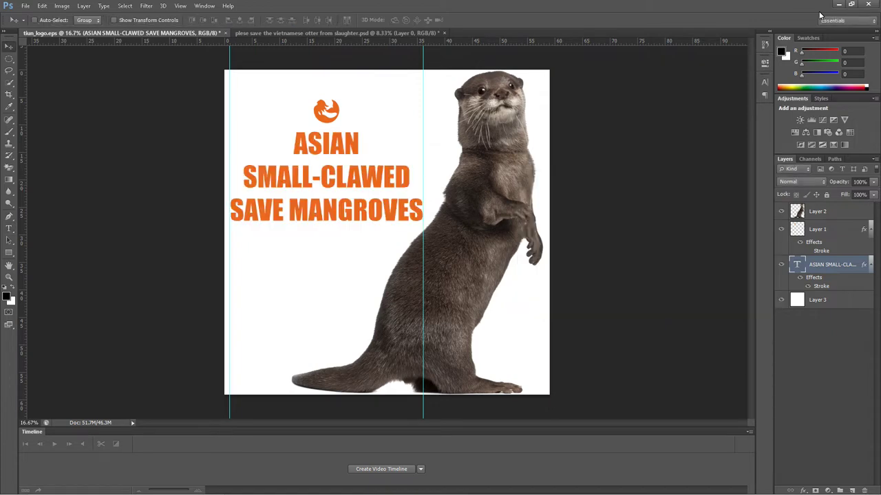
# - Enlarge the headline's text box to the right and down to just above the otter's tail
pyautogui.press('t')
pyautogui.press('Return')
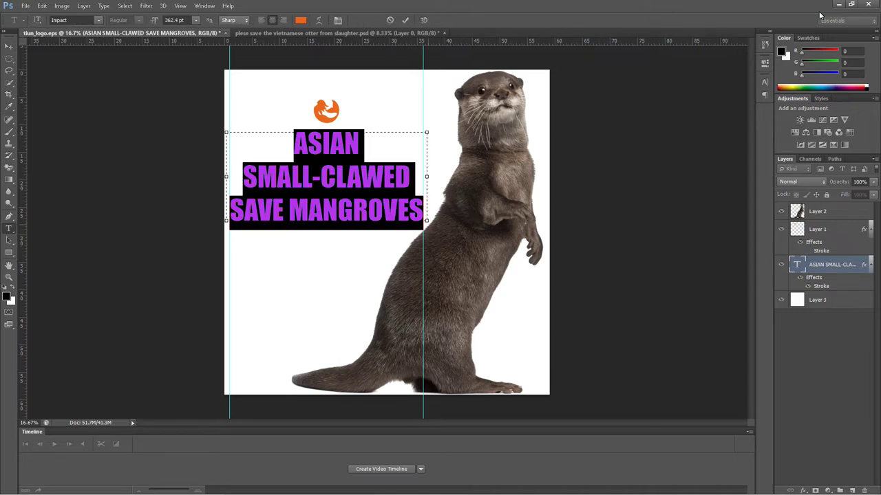
pyautogui.moveTo(427, 221); pyautogui.dragTo(444, 365)
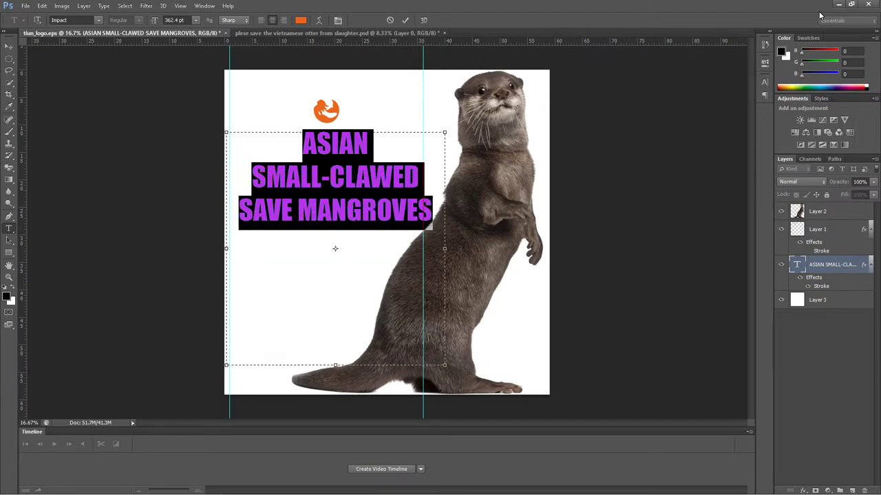
pyautogui.hotkey('ctrl', 'Return')
pyautogui.press('v')
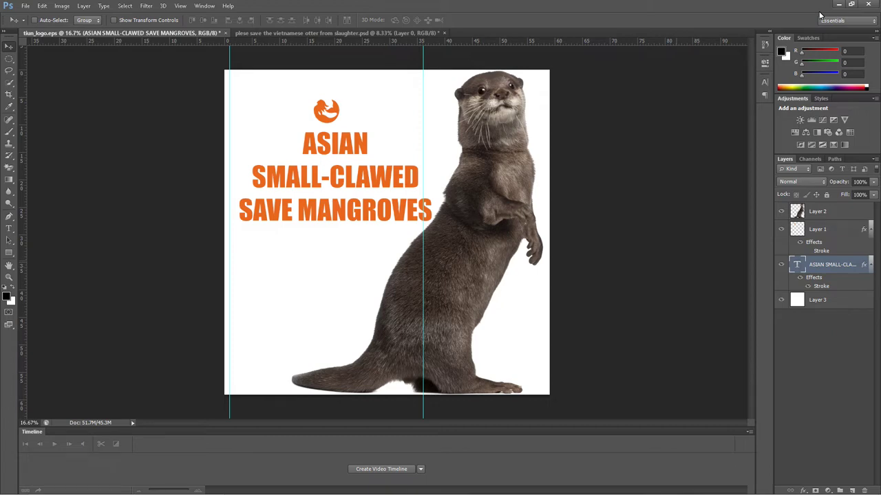
# - Nudge the headline text left until it sits between the two vertical guides under the mermaid logo
pyautogui.hotkey('shift', 'Left')
pyautogui.hotkey('shift', 'Left')
pyautogui.hotkey('shift', 'Left')
pyautogui.hotkey('shift', 'Left')
pyautogui.hotkey('shift', 'Left')
pyautogui.hotkey('shift', 'Left')
pyautogui.hotkey('shift', 'Left')
pyautogui.hotkey('shift', 'Left')
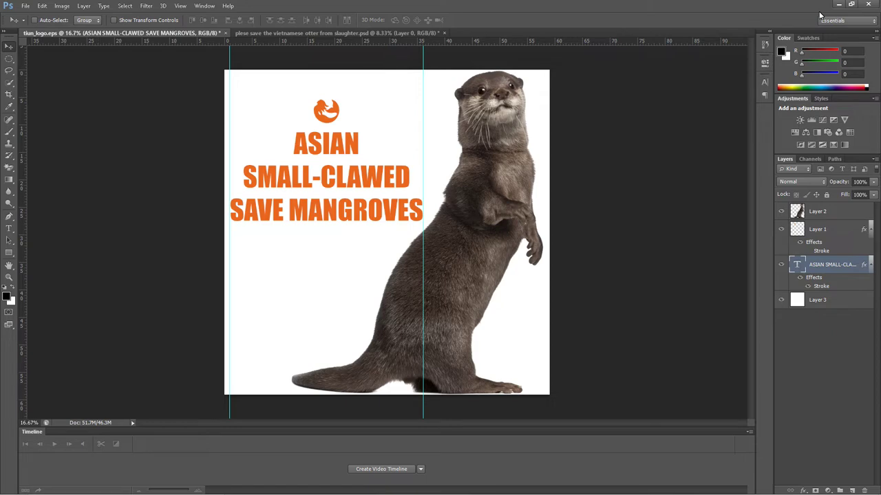
# - Try to save the artwork to the Desktop as tiun_logo.png, replacing the existing file, with Smallest / Slow compression and no interlacing
pyautogui.hotkey('alt', 'f')
pyautogui.hotkey('ctrl', 'shift', 's')
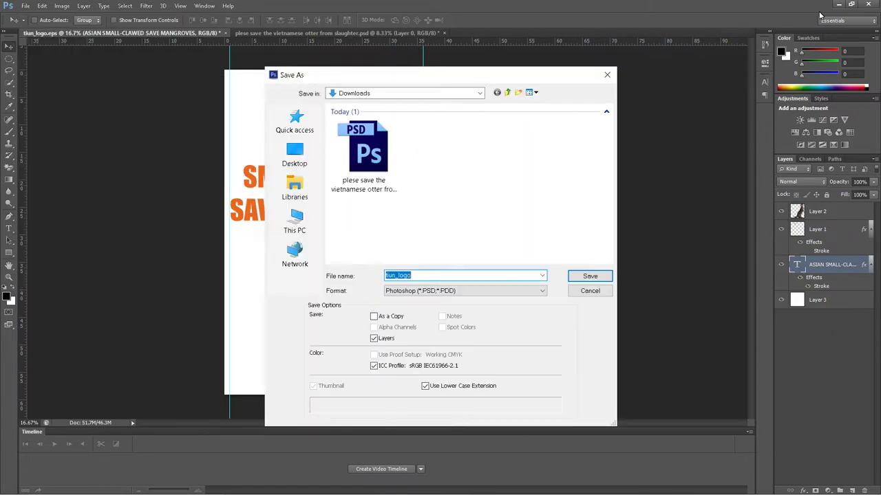
pyautogui.click(294, 154)
pyautogui.click(465, 290)
pyautogui.press('Down')
pyautogui.press('Down')
pyautogui.press('Down')
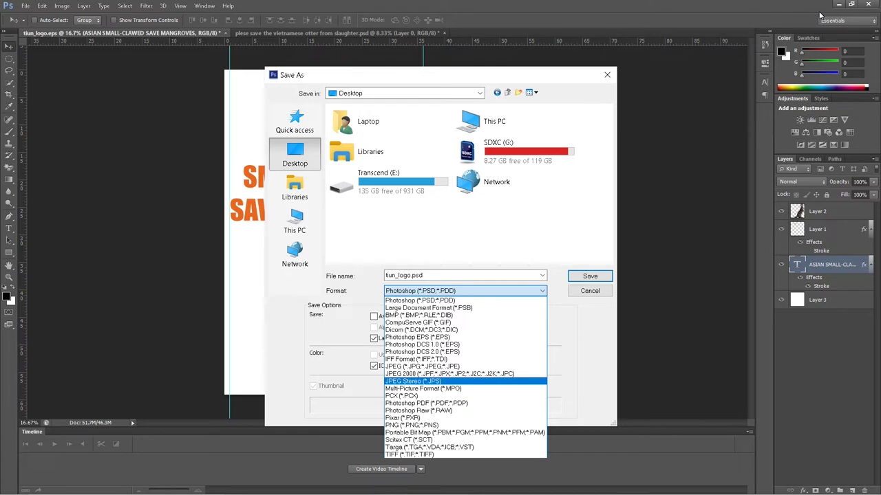
pyautogui.press('Down')
pyautogui.press('Down')
pyautogui.press('Down')
pyautogui.press('Down')
pyautogui.press('Down')
pyautogui.press('Down')
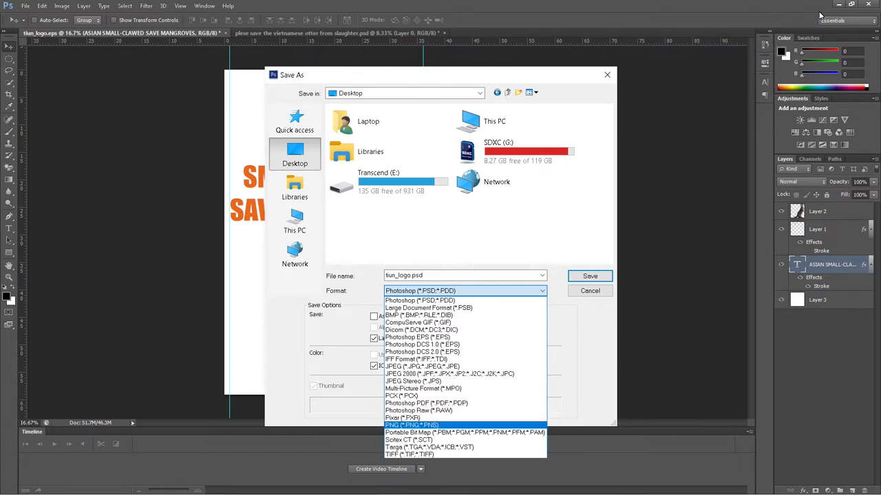
pyautogui.press('Return')
pyautogui.press('Return')
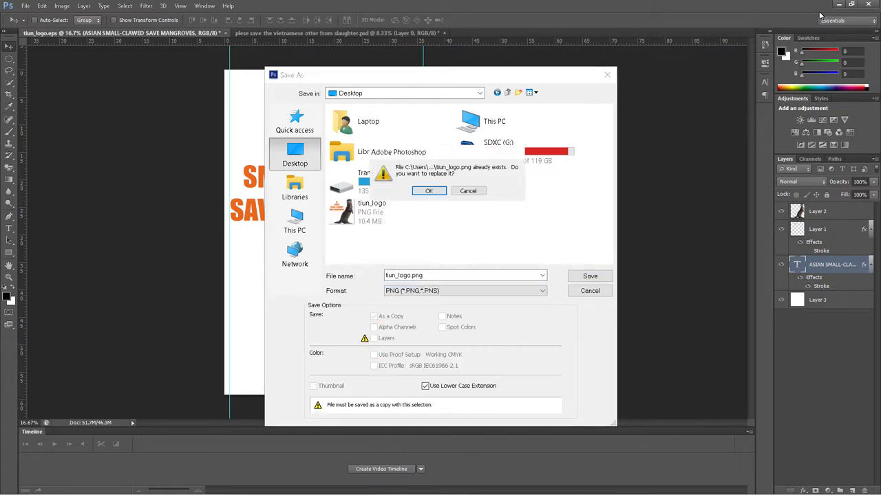
pyautogui.press('Return')
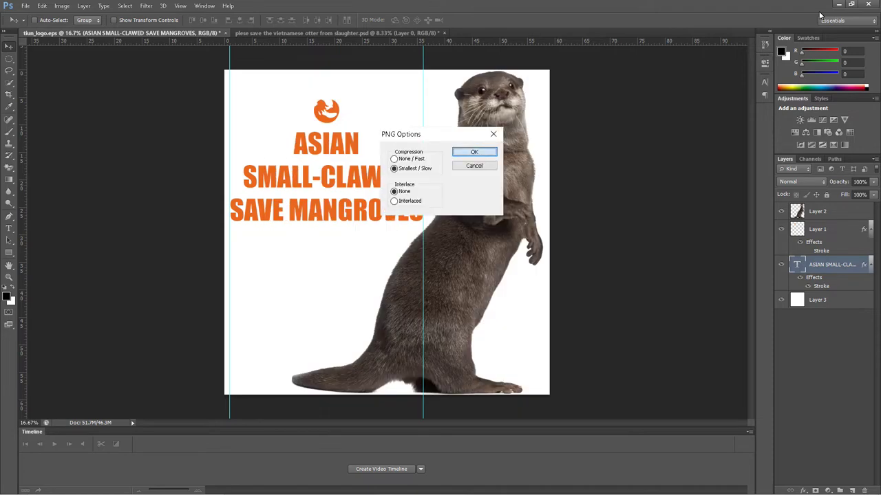
pyautogui.press('Return')
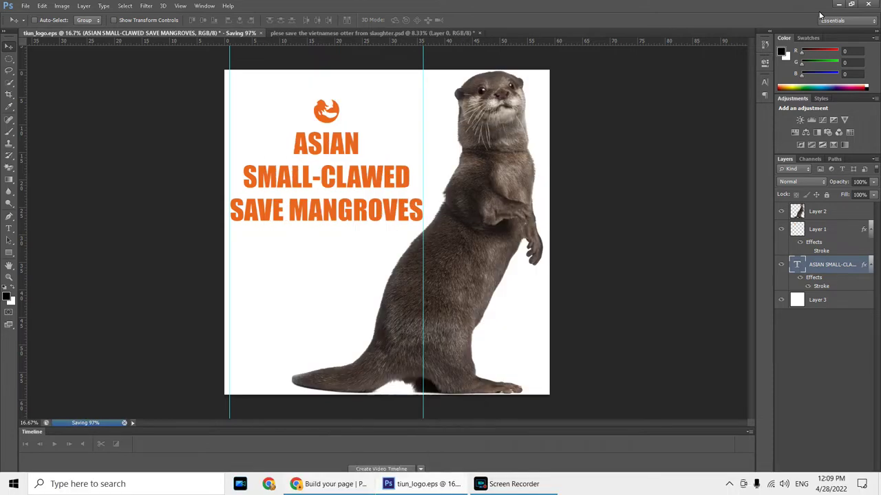
# - Switch to the Patreon page in Chrome and replace the long sleeve shirt artwork with tiun_logo.png from the Desktop
pyautogui.click(348, 484)
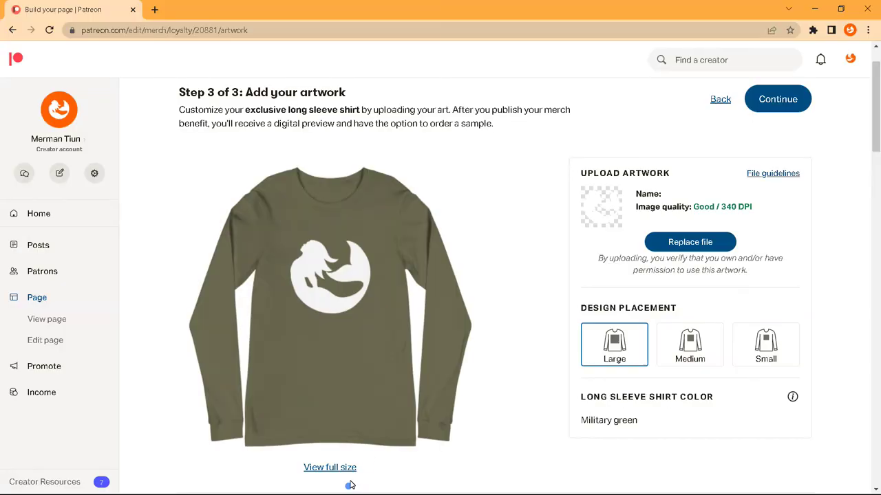
pyautogui.click(694, 242)
pyautogui.click(135, 91)
pyautogui.click(346, 260)
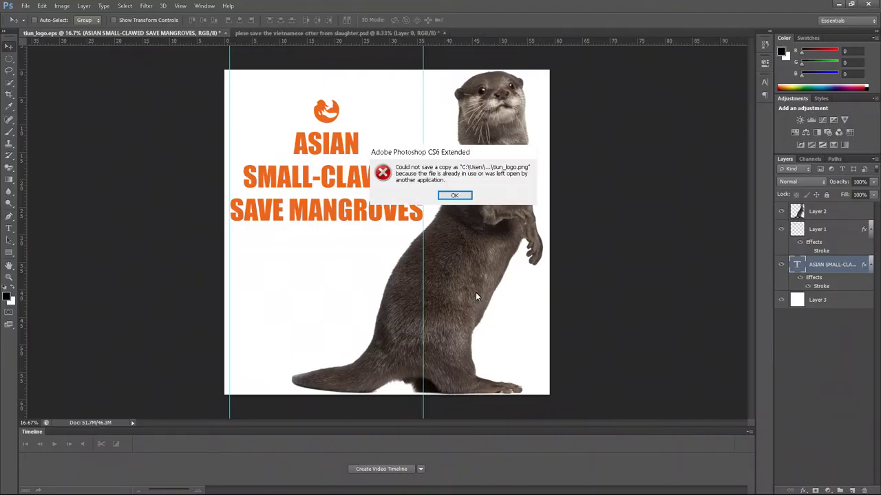
pyautogui.press('Return')
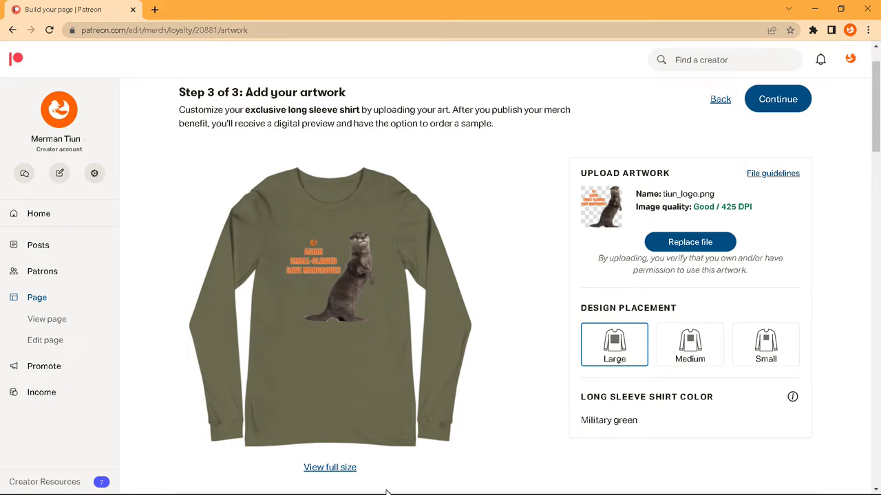
pyautogui.click(815, 9)
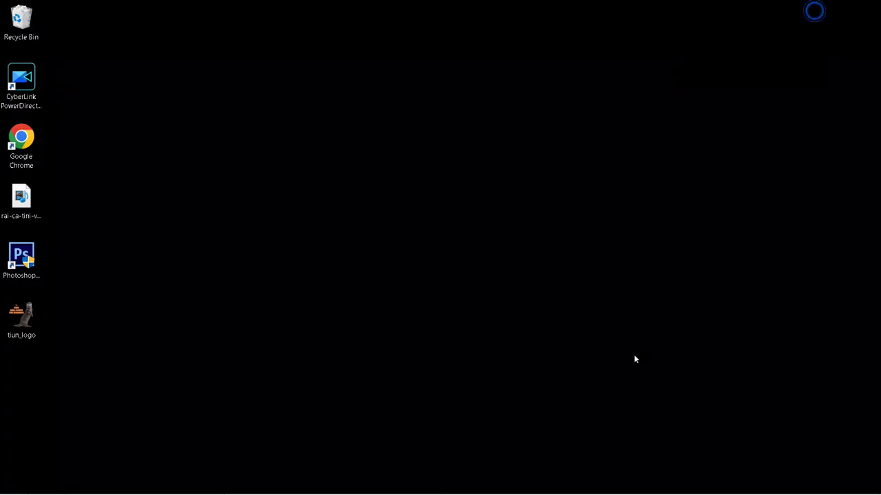
pyautogui.click(417, 485)
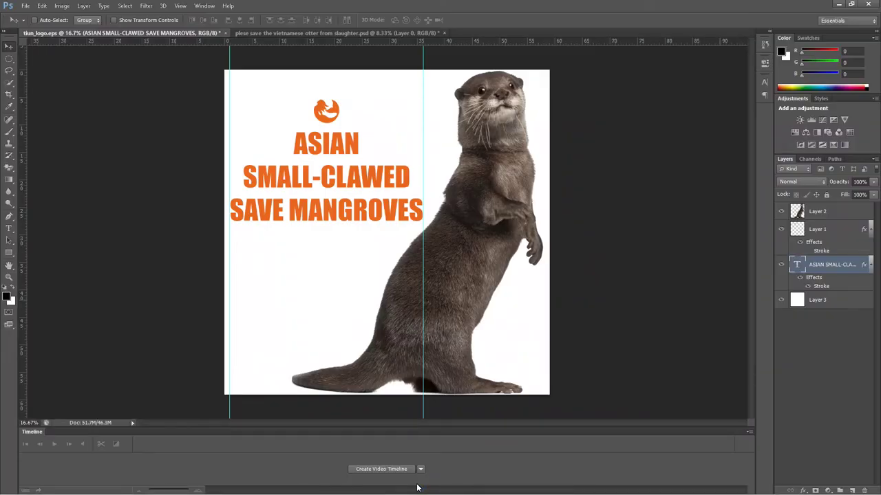
pyautogui.moveTo(417, 487)
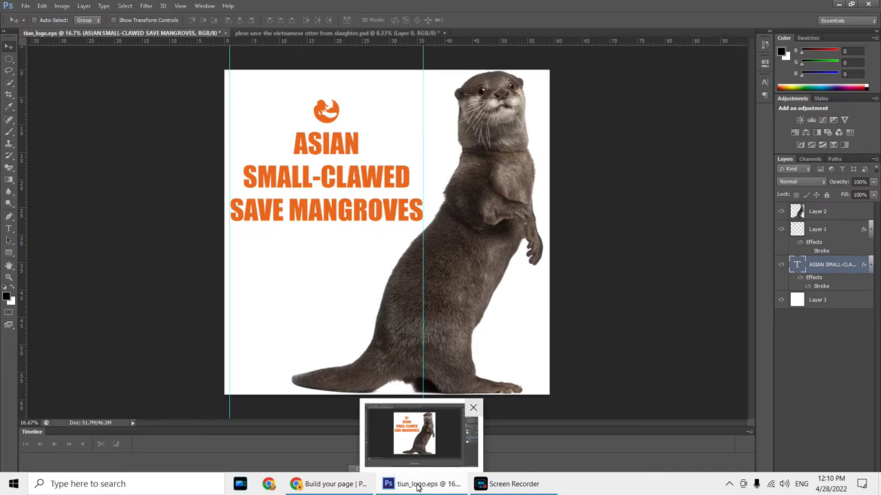
pyautogui.click(341, 485)
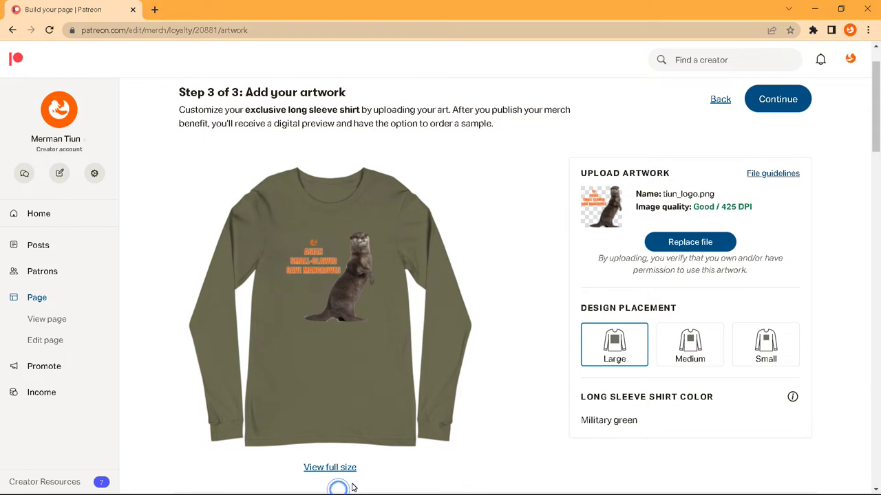
pyautogui.click(601, 135)
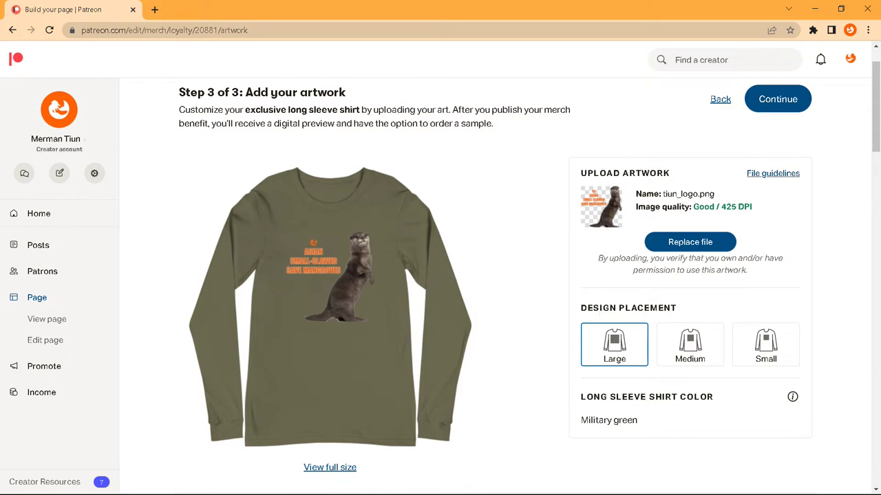
pyautogui.click(814, 9)
pyautogui.click(26, 5)
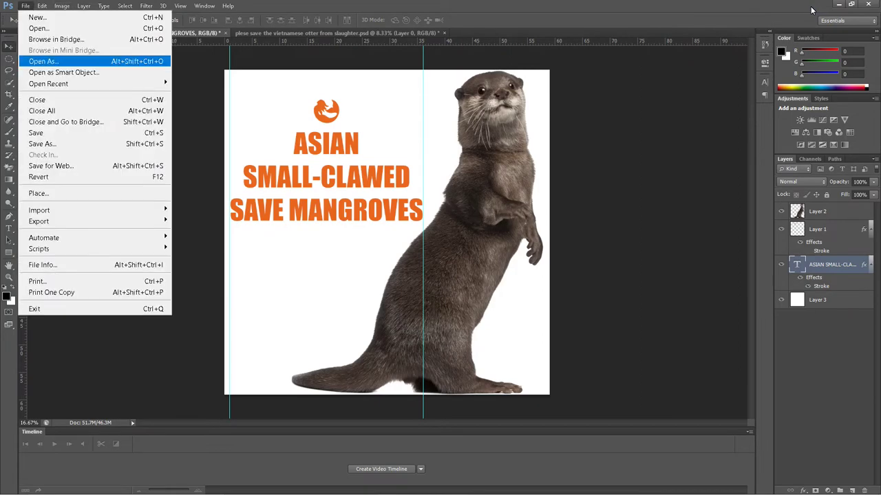
pyautogui.click(55, 144)
pyautogui.click(294, 154)
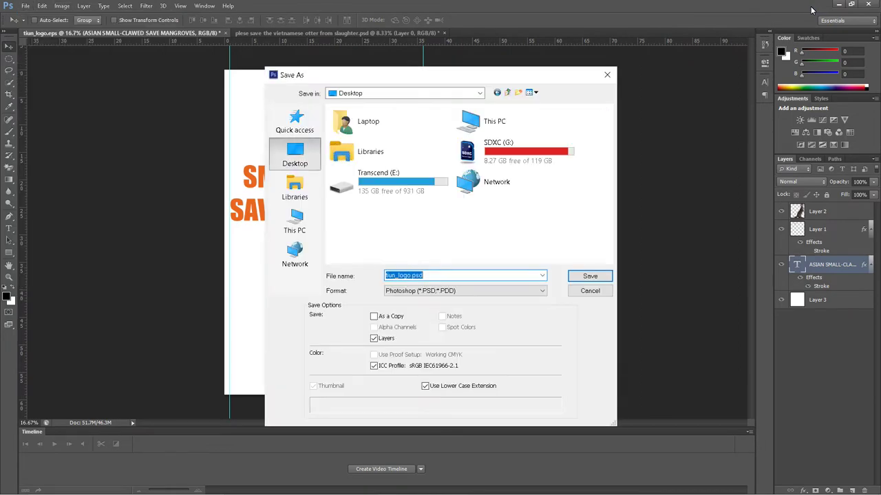
pyautogui.click(465, 290)
pyautogui.press('Down')
pyautogui.press('Down')
pyautogui.press('Down')
pyautogui.press('Down')
pyautogui.press('Down')
pyautogui.press('Down')
pyautogui.press('Down')
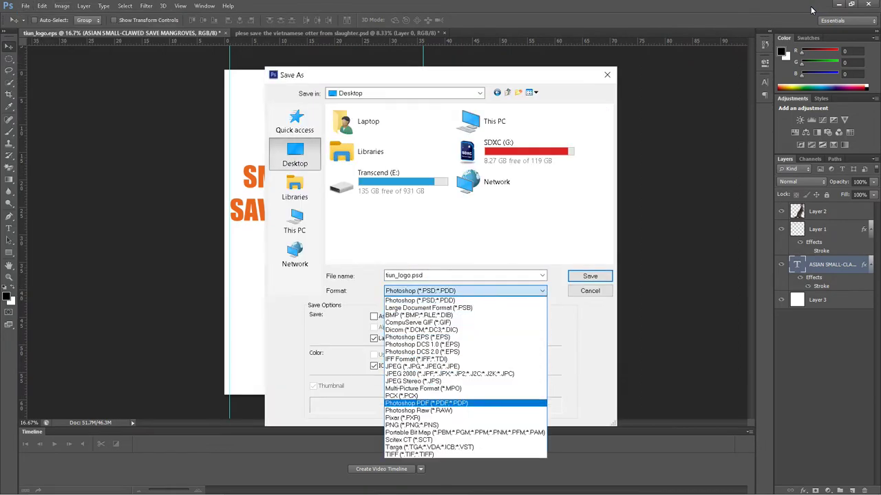
pyautogui.press('Return')
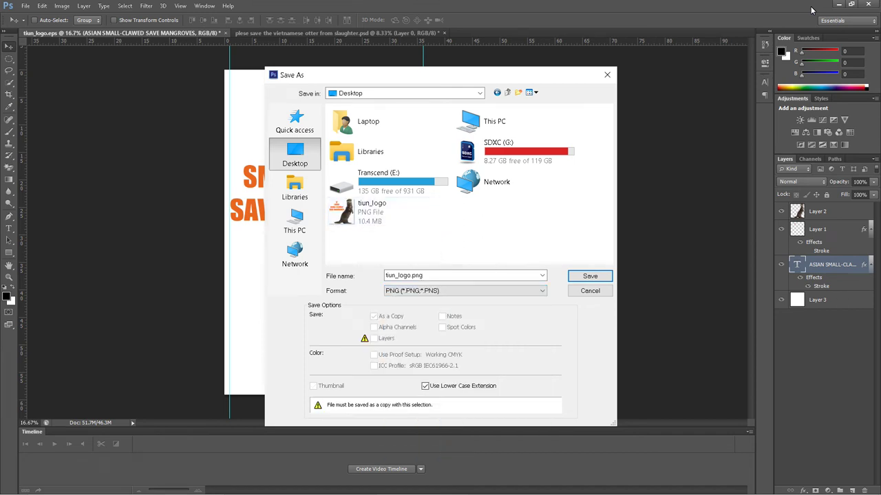
pyautogui.press('Escape')
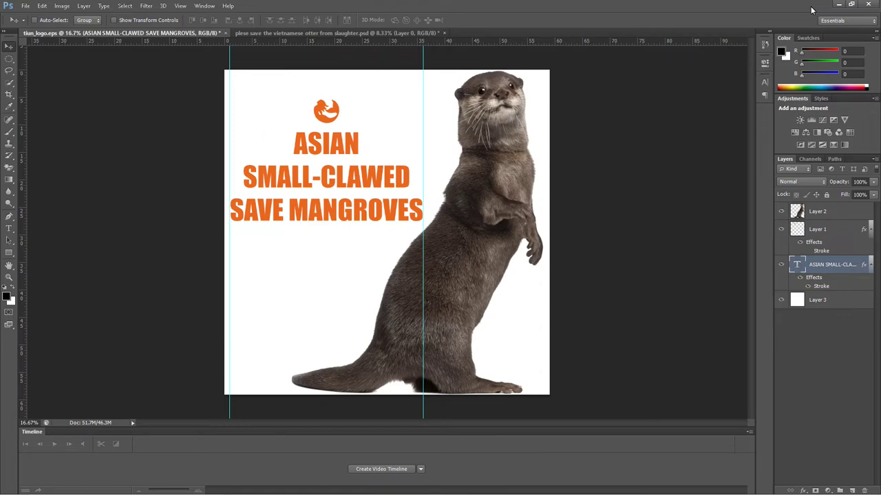
# - Save the artwork to the Desktop as the JPEG tiun_logo.jpg at quality 12 Maximum, progressive with 3 scans
pyautogui.hotkey('alt', 'f')
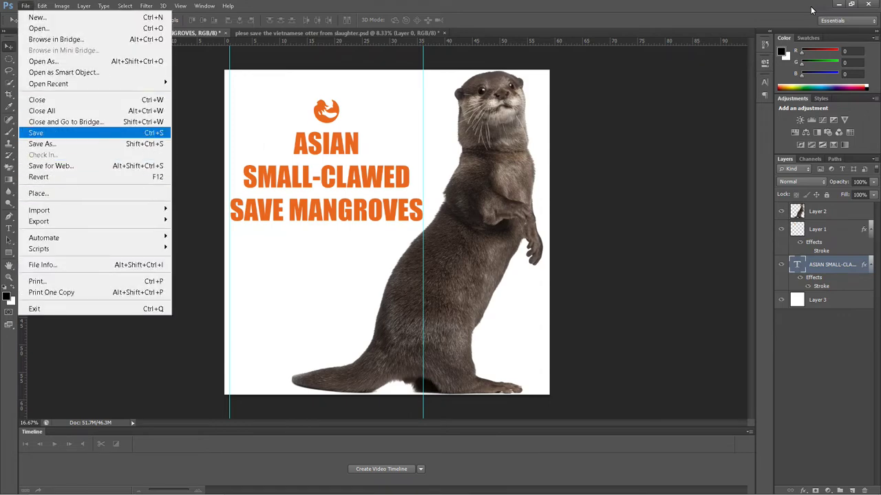
pyautogui.press('Down')
pyautogui.press('Down')
pyautogui.press('Up')
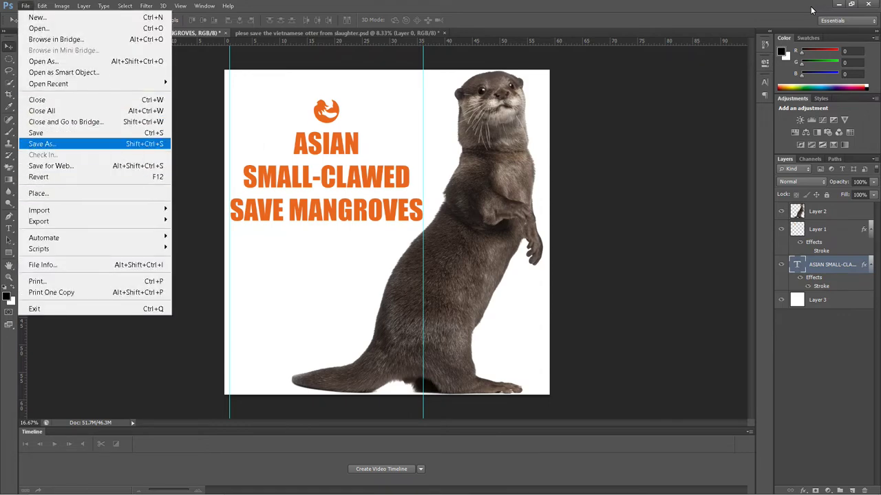
pyautogui.press('Return')
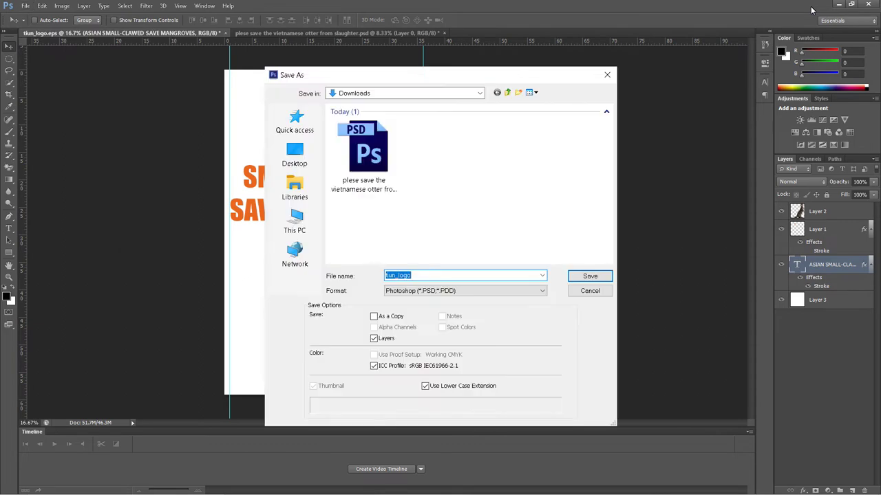
pyautogui.click(295, 154)
pyautogui.click(465, 291)
pyautogui.press('Down')
pyautogui.press('Down')
pyautogui.press('Down')
pyautogui.press('Down')
pyautogui.press('Down')
pyautogui.press('Down')
pyautogui.press('Down')
pyautogui.press('Down')
pyautogui.press('Down')
pyautogui.press('Down')
pyautogui.press('Down')
pyautogui.press('Down')
pyautogui.press('Down')
pyautogui.press('Up')
pyautogui.press('Up')
pyautogui.press('Up')
pyautogui.press('Up')
pyautogui.press('Return')
pyautogui.press('Return')
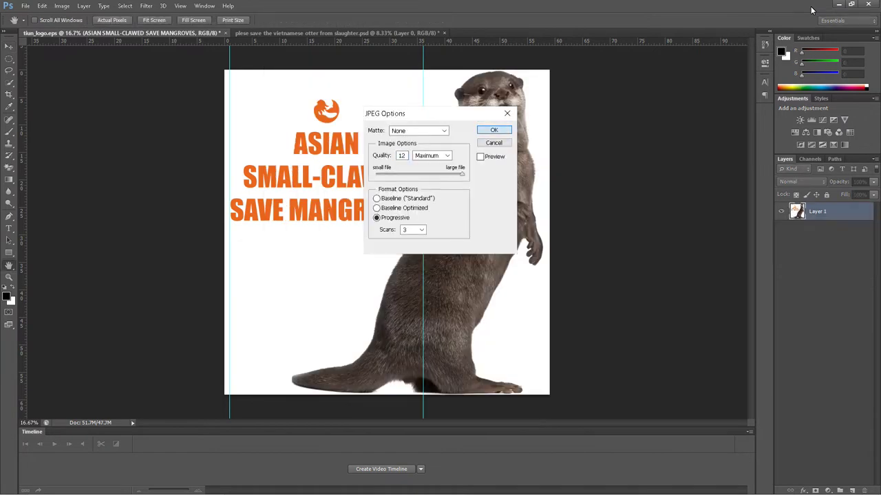
pyautogui.press('Return')
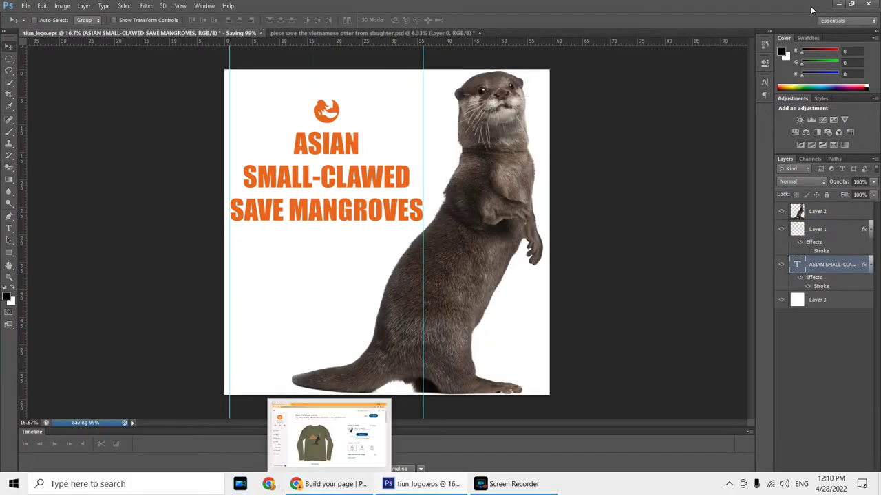
# - Switch to the Patreon page in Chrome and replace the long sleeve shirt artwork with tiun_logo.jpg from the Desktop
pyautogui.moveTo(403, 484); pyautogui.dragTo(378, 487)
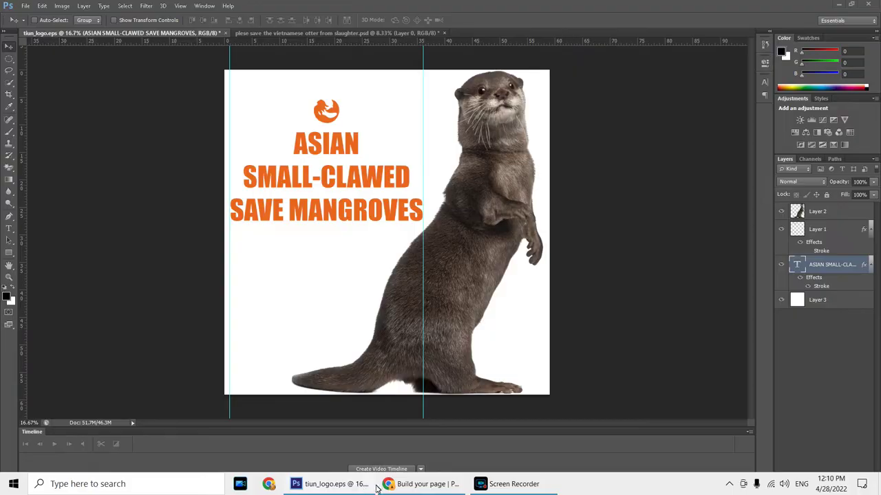
pyautogui.click(387, 485)
pyautogui.click(683, 242)
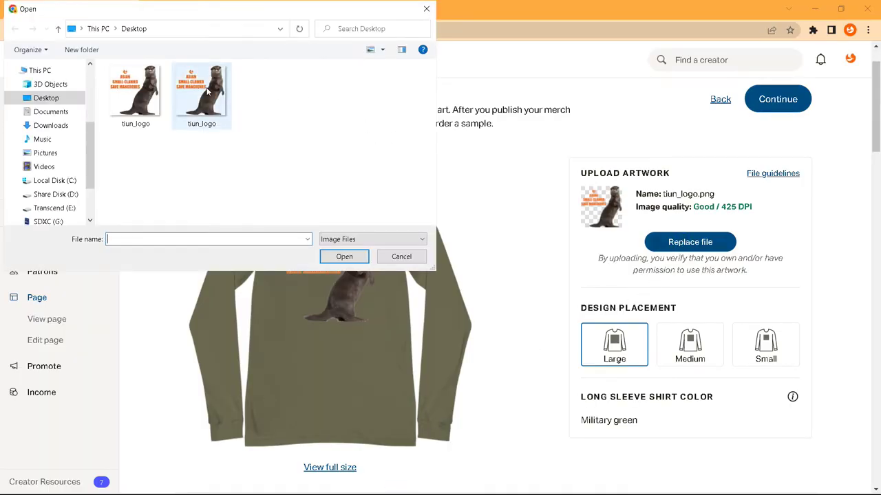
pyautogui.click(137, 87)
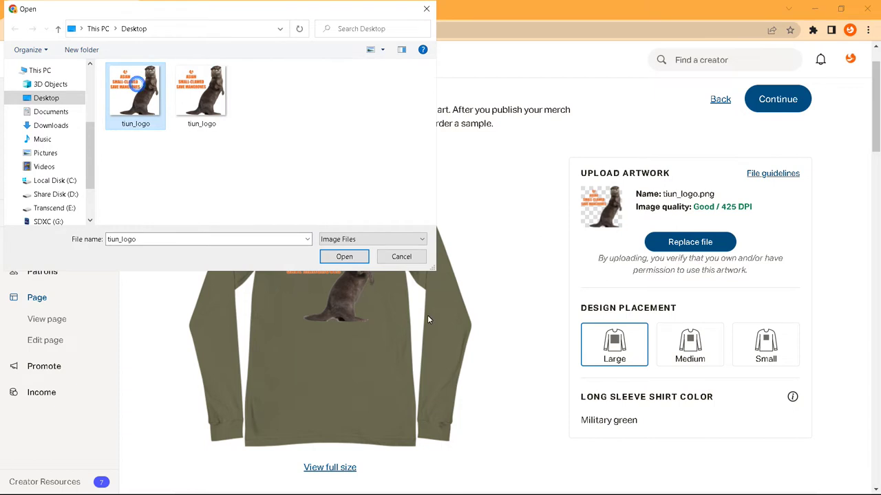
pyautogui.click(344, 256)
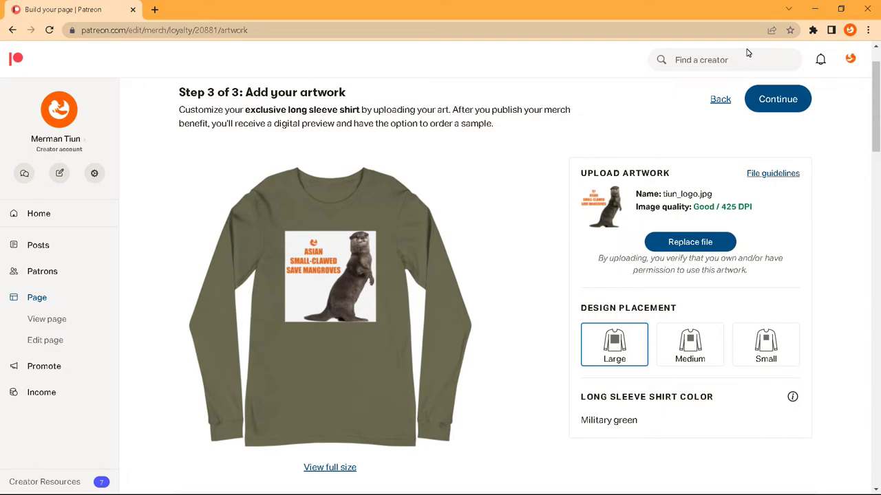
# - Return to Photoshop and undo the recent edits until the white Layer 3 background is removed
pyautogui.click(815, 7)
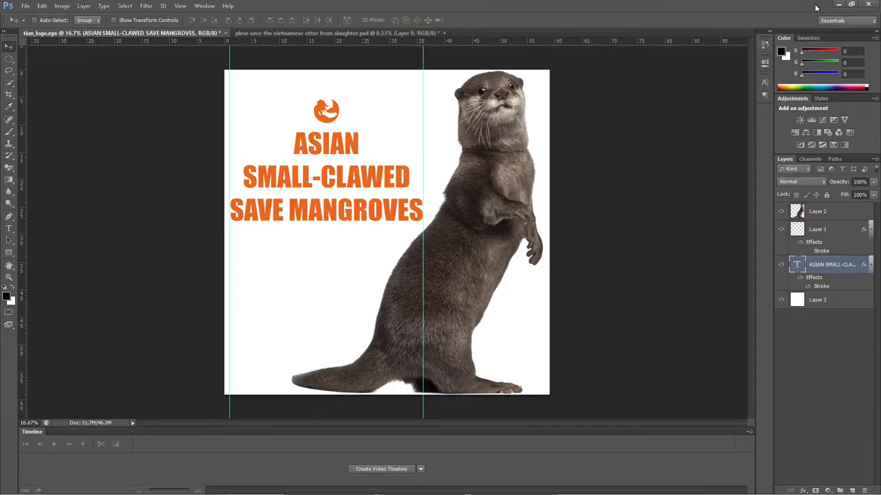
pyautogui.hotkey('ctrl', 'z')
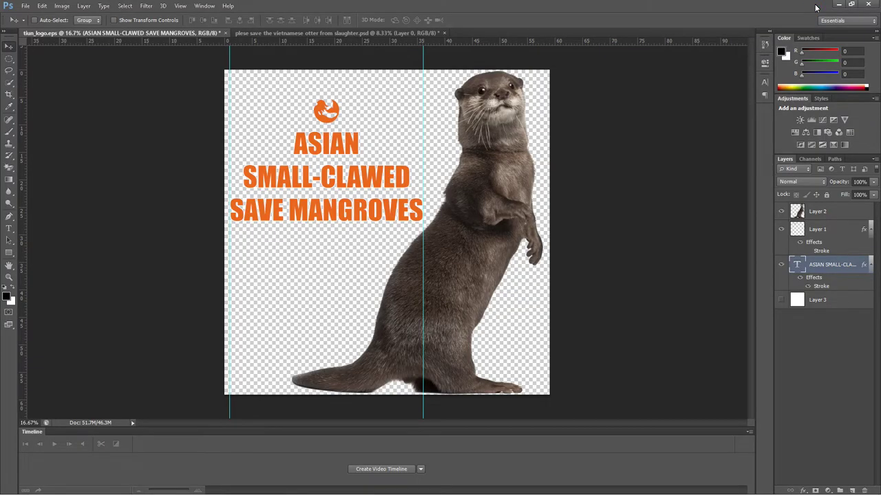
pyautogui.hotkey('ctrl', 'alt', 'z')
pyautogui.hotkey('ctrl', 'alt', 'z')
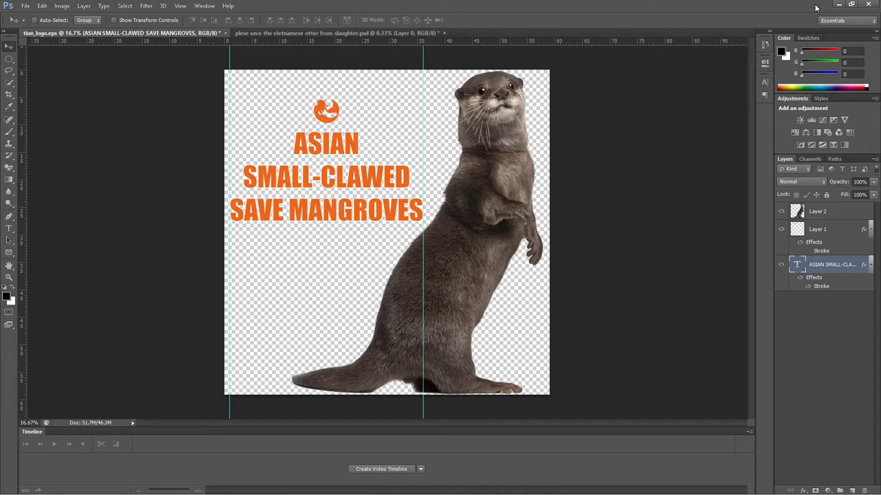
# - Recolor the ASIAN SMALL-CLAWED SAVE MANGROVES headline text white ffffff and hide its stroke effect
pyautogui.press('t')
pyautogui.hotkey('ctrl', 'a')
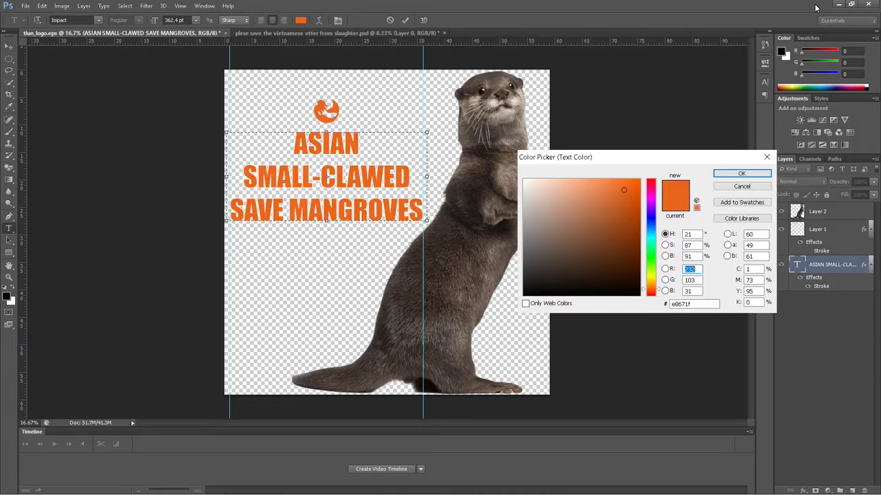
pyautogui.click(524, 179)
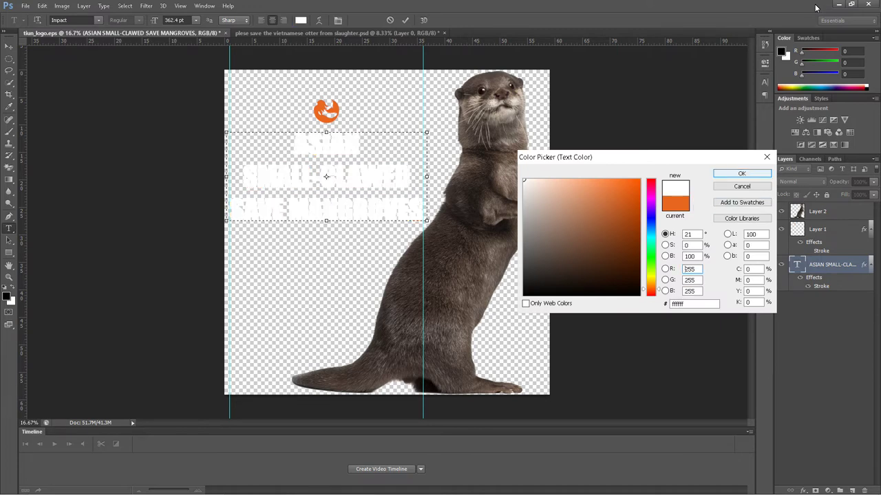
pyautogui.click(741, 173)
pyautogui.hotkey('ctrl', 'Return')
pyautogui.press('v')
# - Apply a white ffffff color overlay to the mermaid logo on Layer 1
pyautogui.hotkey('alt', ']')
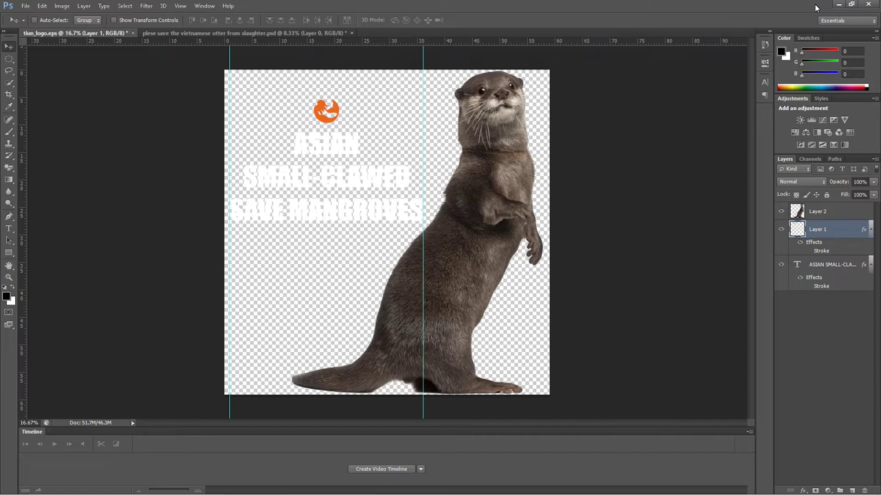
pyautogui.rightClick(825, 229)
pyautogui.click(749, 234)
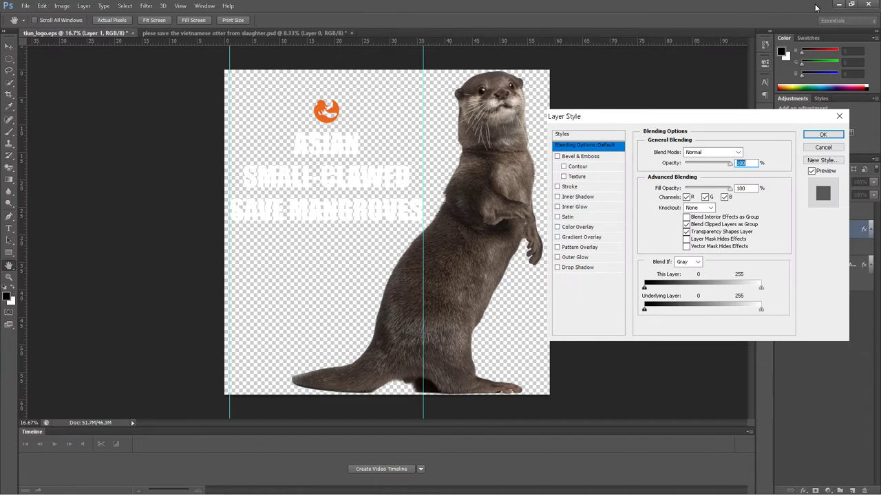
pyautogui.click(577, 227)
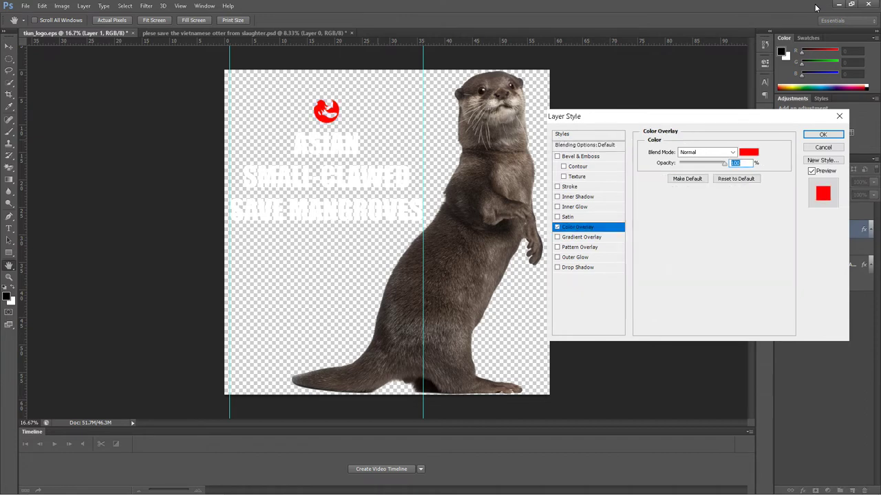
pyautogui.click(748, 152)
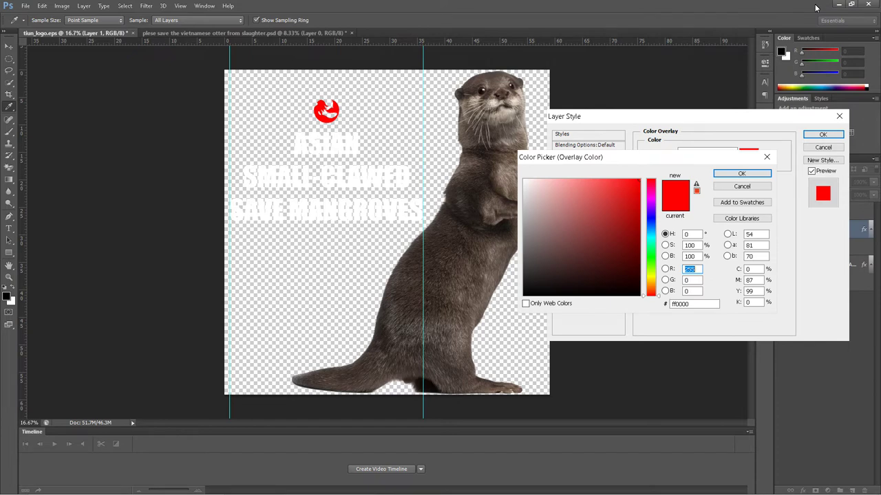
pyautogui.click(523, 180)
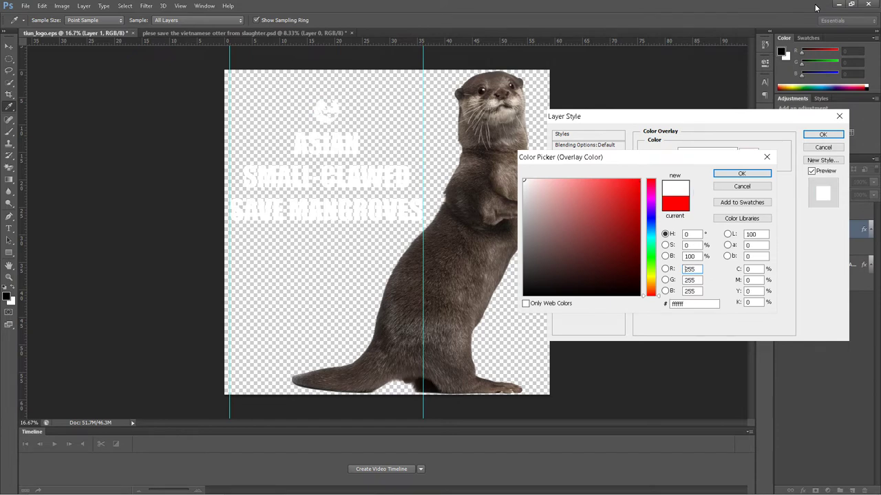
pyautogui.press('Return')
pyautogui.press('Return')
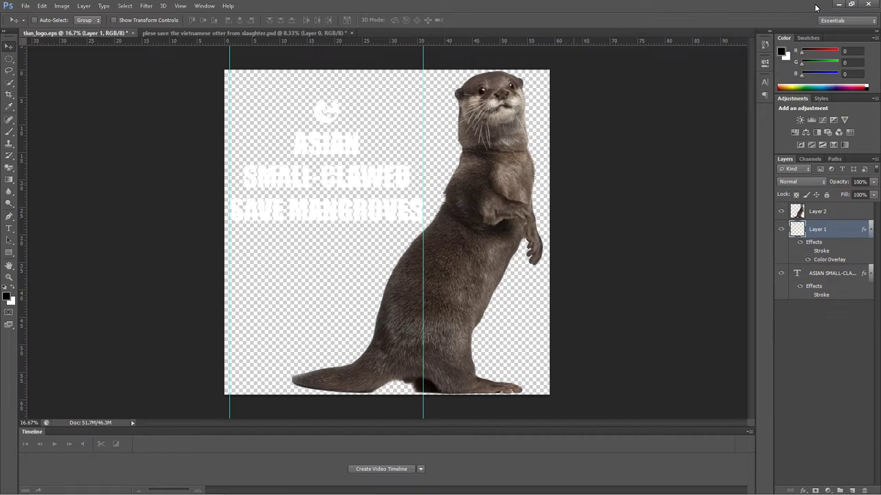
pyautogui.press('alt')
pyautogui.press('f')
pyautogui.press('a')
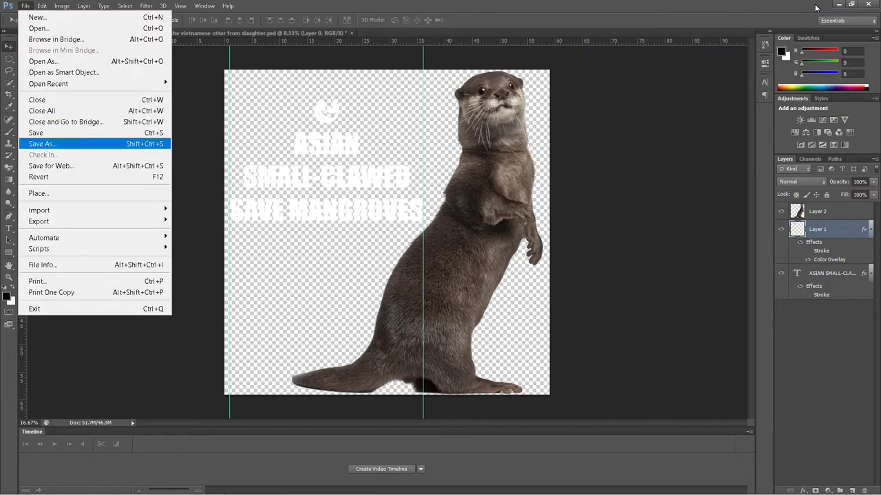
pyautogui.press('Return')
pyautogui.press('Escape')
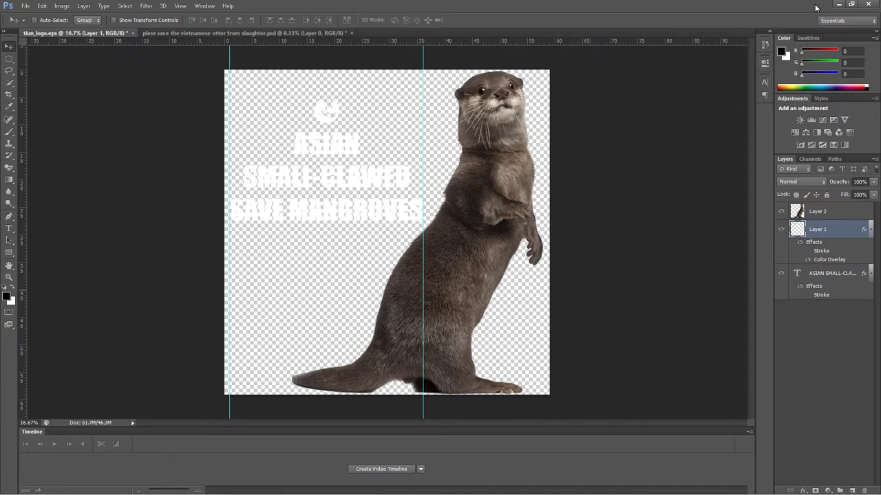
# - Start saving the otter logo document under Save As with the Desktop as the destination
pyautogui.press('alt')
pyautogui.press('f')
pyautogui.press('a')
pyautogui.press('a')
pyautogui.press('a')
pyautogui.press('Return')
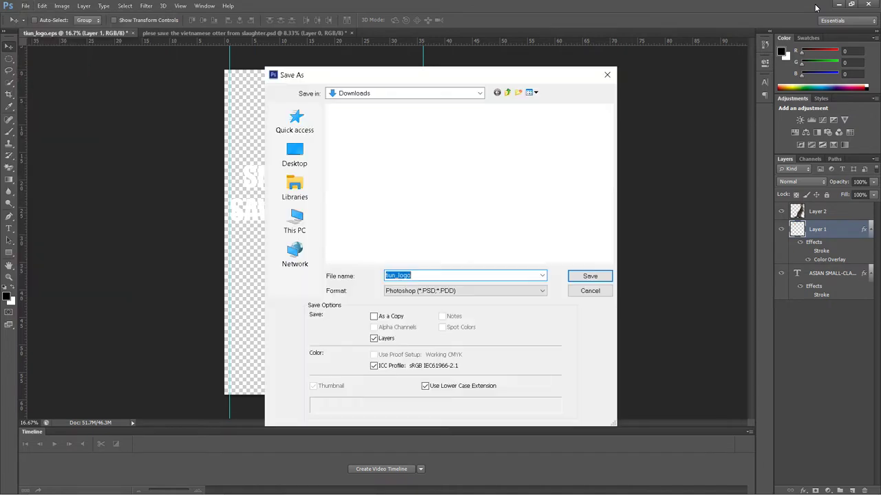
pyautogui.click(294, 154)
# - Save the logo as tiun_logo.png in PNG format, replacing the existing file, with Smallest / Slow compression and no interlacing
pyautogui.click(464, 290)
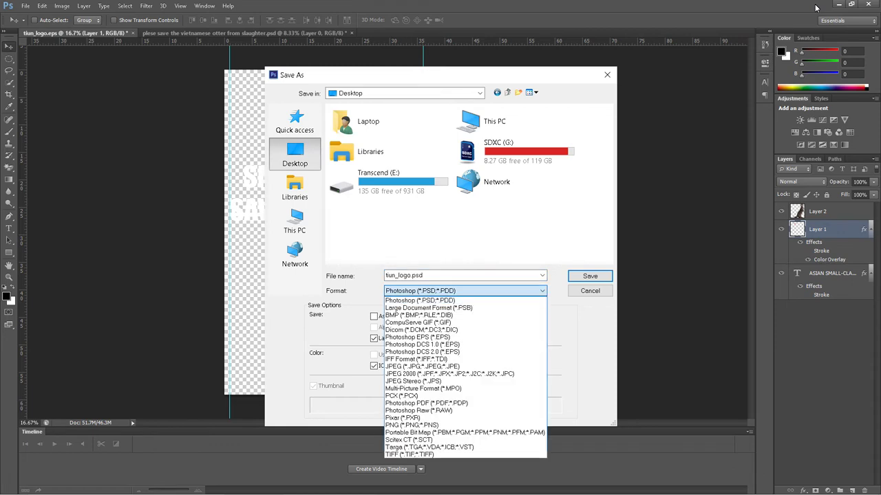
pyautogui.press('Down')
pyautogui.press('Down')
pyautogui.press('Down')
pyautogui.press('Down')
pyautogui.press('Down')
pyautogui.press('Down')
pyautogui.press('Down')
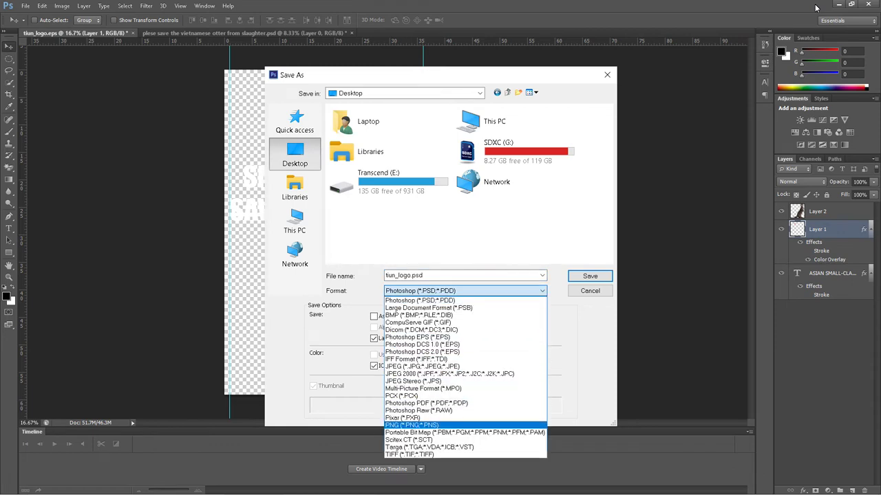
pyautogui.press('Return')
pyautogui.press('Return')
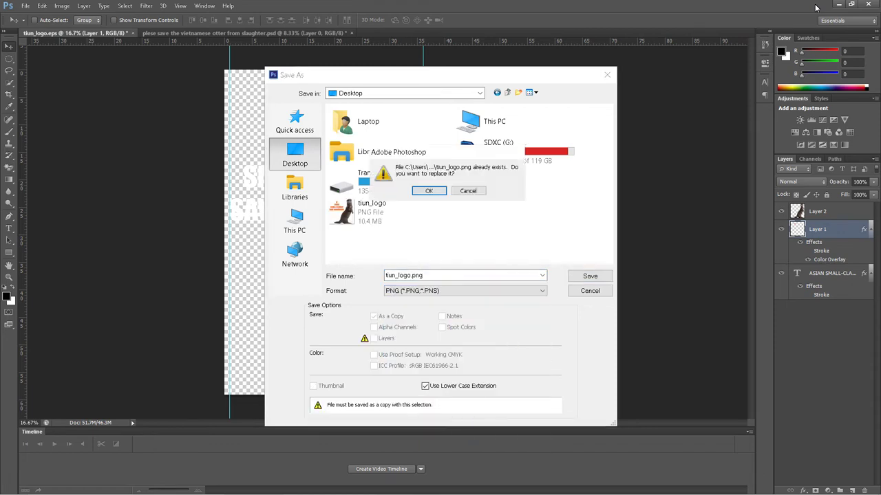
pyautogui.press('Return')
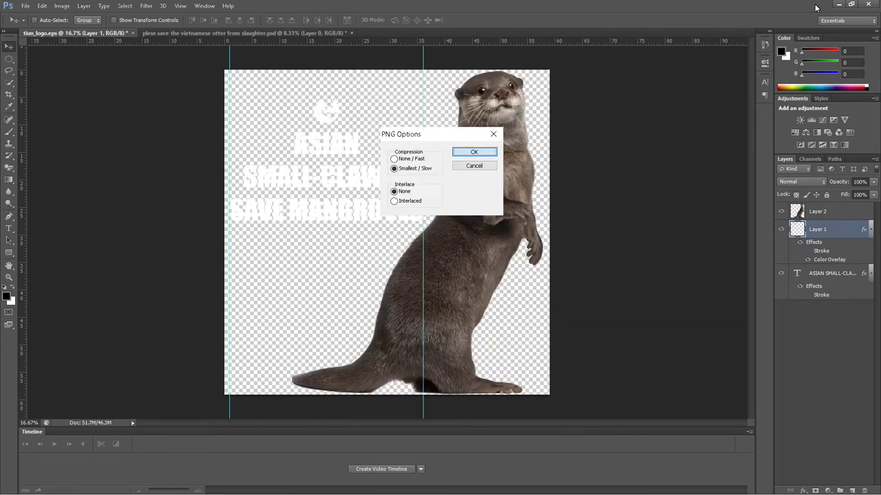
pyautogui.press('Return')
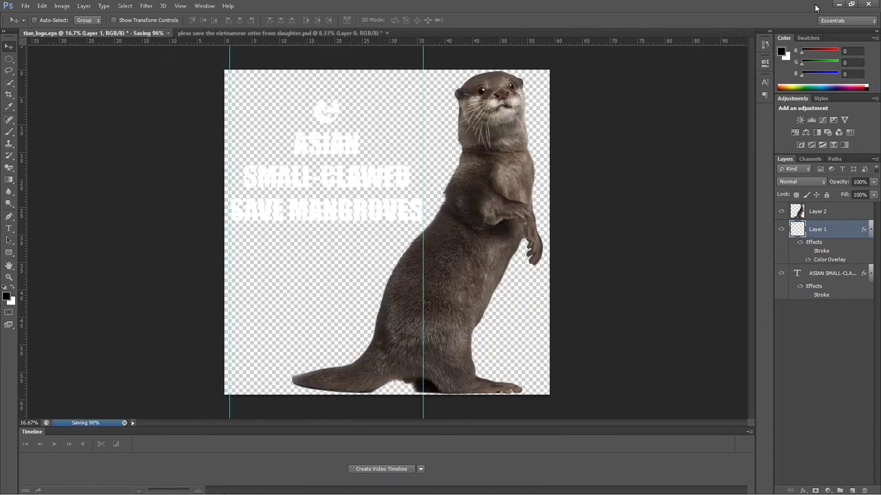
# - Switch to the Patreon page in Chrome and replace the long sleeve shirt's artwork with the newly saved tiun_logo.png from the Desktop
pyautogui.click(838, 5)
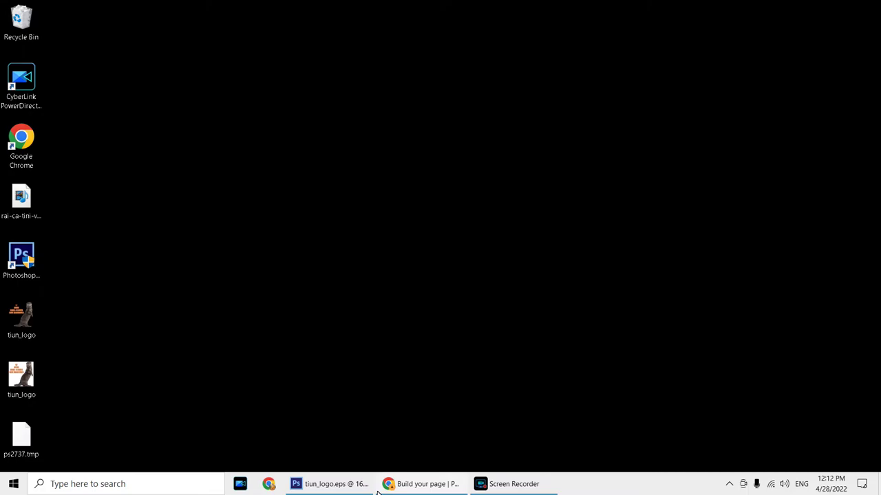
pyautogui.click(421, 486)
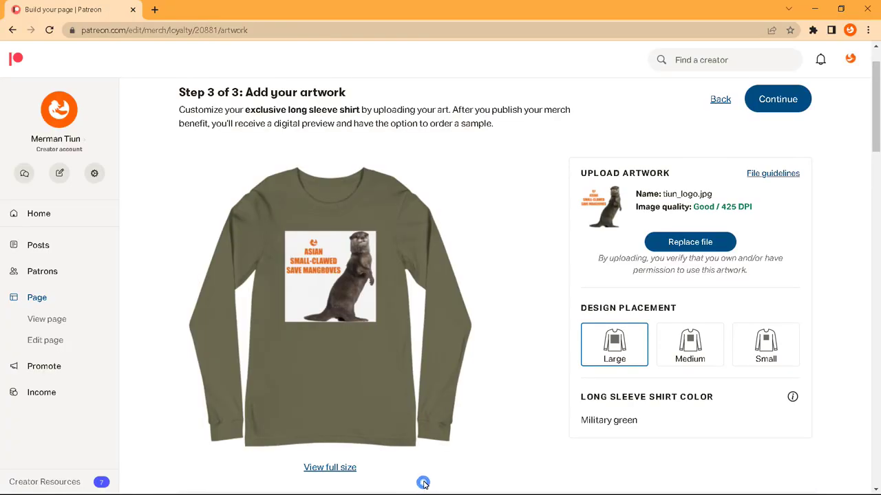
pyautogui.click(673, 242)
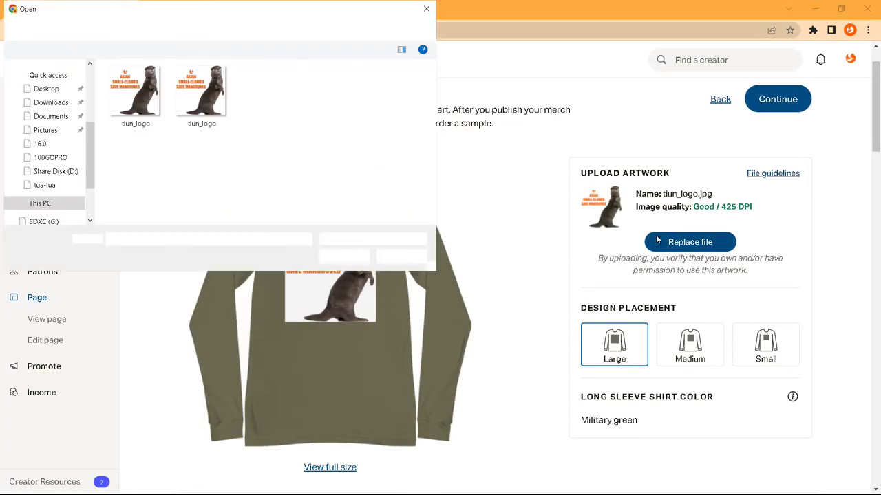
pyautogui.click(194, 96)
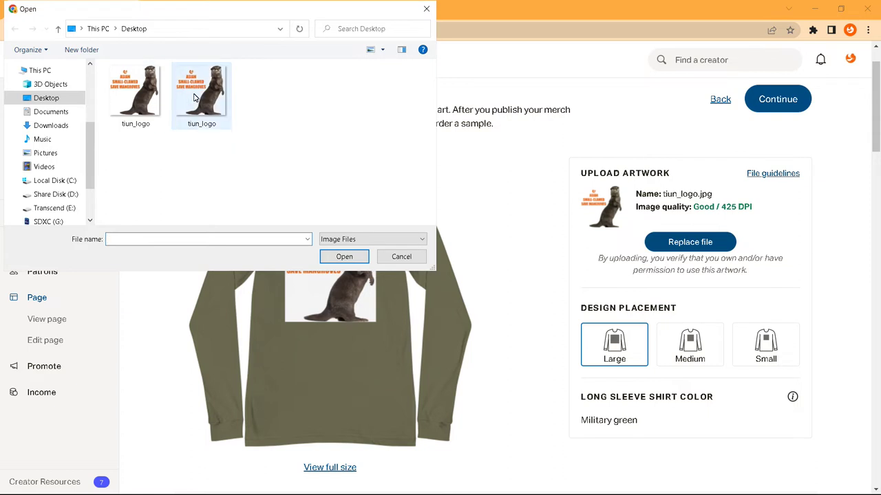
pyautogui.moveTo(115, 108)
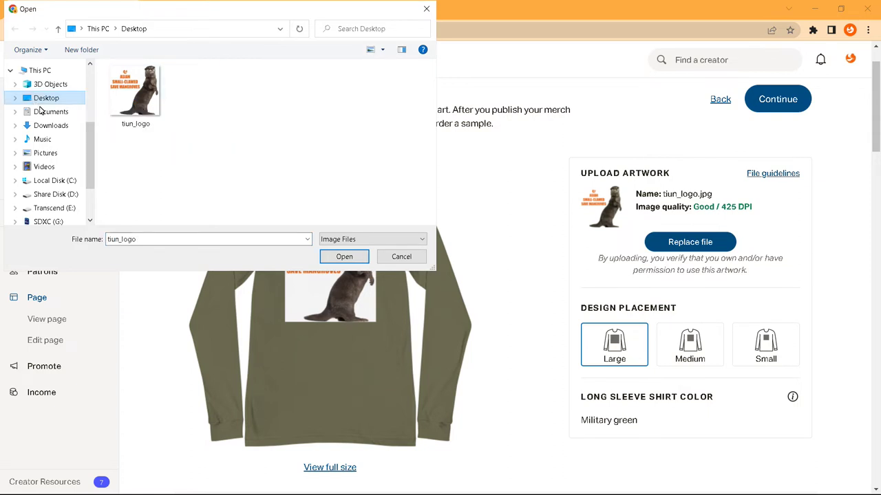
pyautogui.click(49, 126)
pyautogui.click(50, 98)
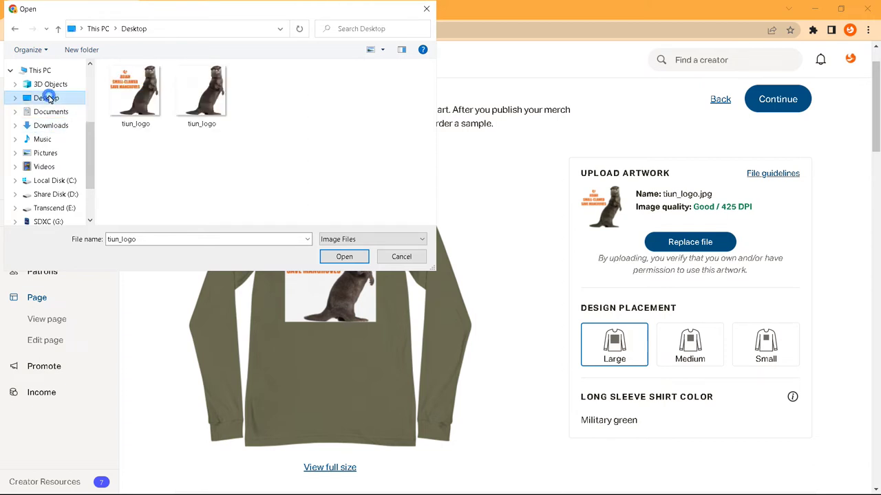
pyautogui.click(220, 99)
pyautogui.click(337, 256)
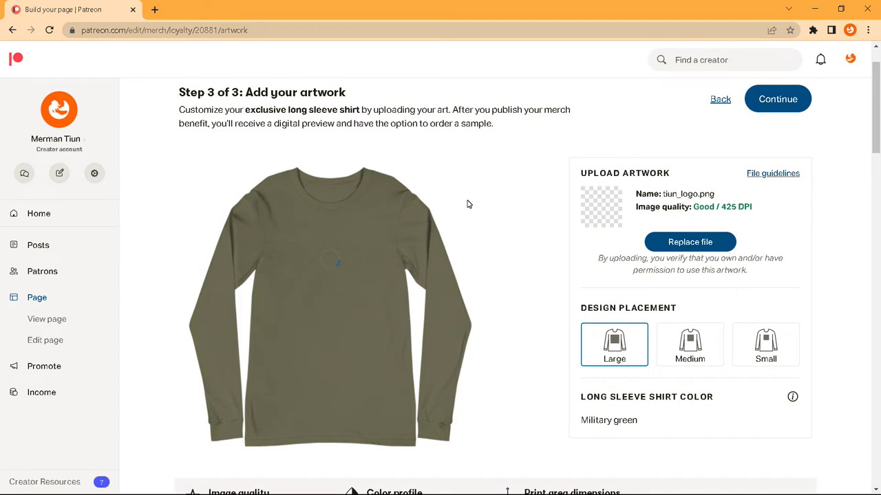
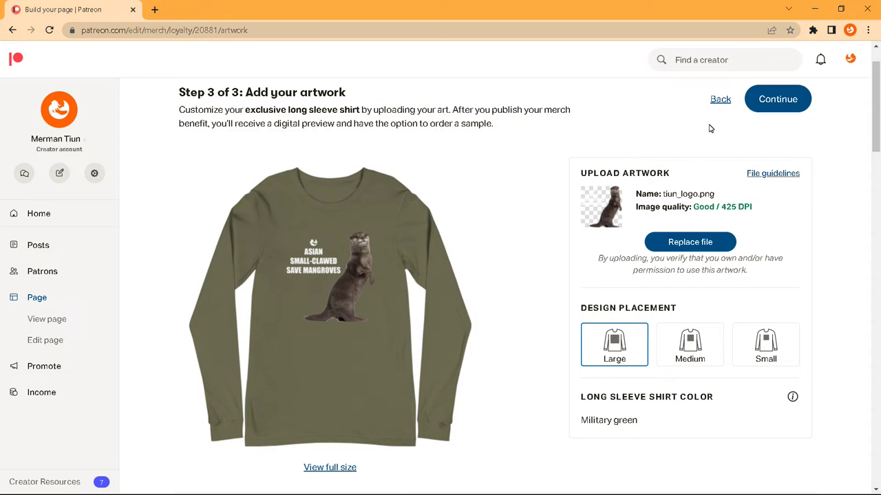
# - Switch back to Photoshop, remove the ASIAN line from the slogan text and add OTTERS on a line below SMALL-CLAWED
pyautogui.click(814, 9)
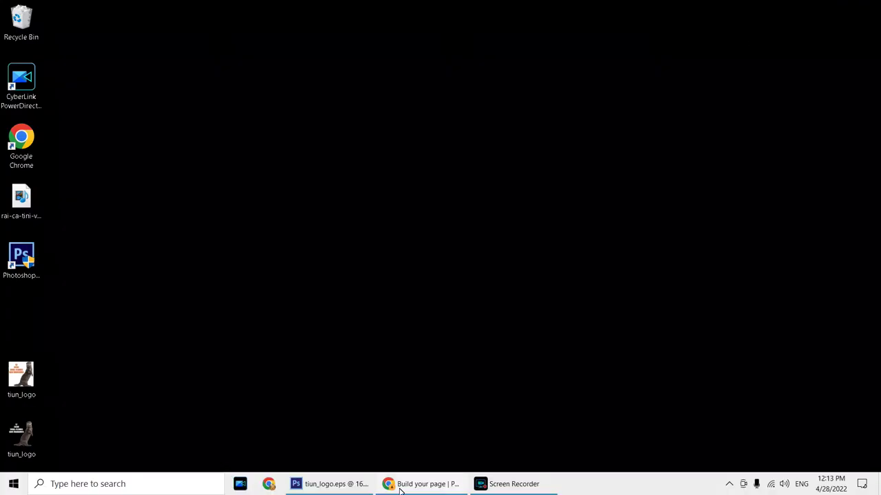
pyautogui.moveTo(420, 490)
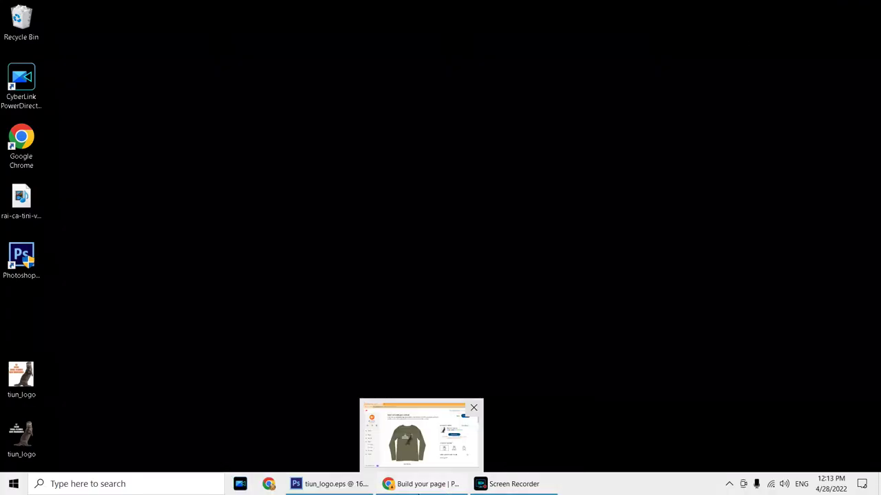
pyautogui.click(333, 491)
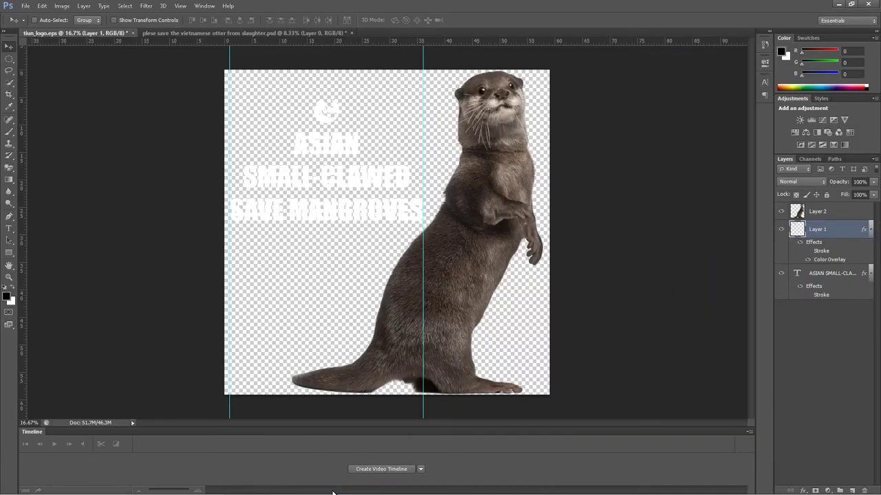
pyautogui.doubleClick(796, 273)
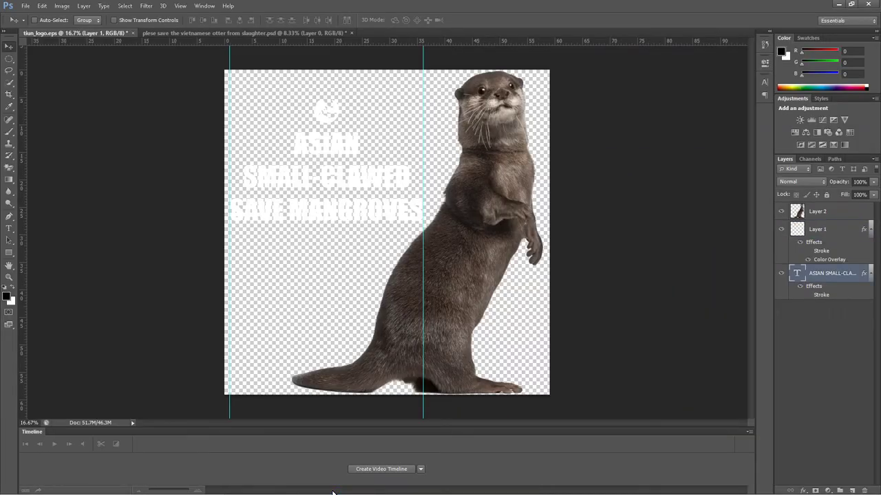
pyautogui.click(409, 179)
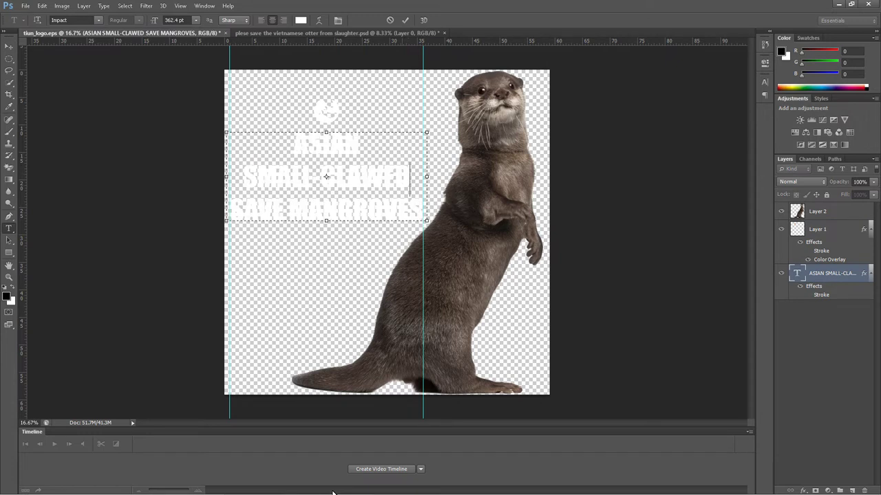
pyautogui.press('Up')
pyautogui.hotkey('shift', 'Home')
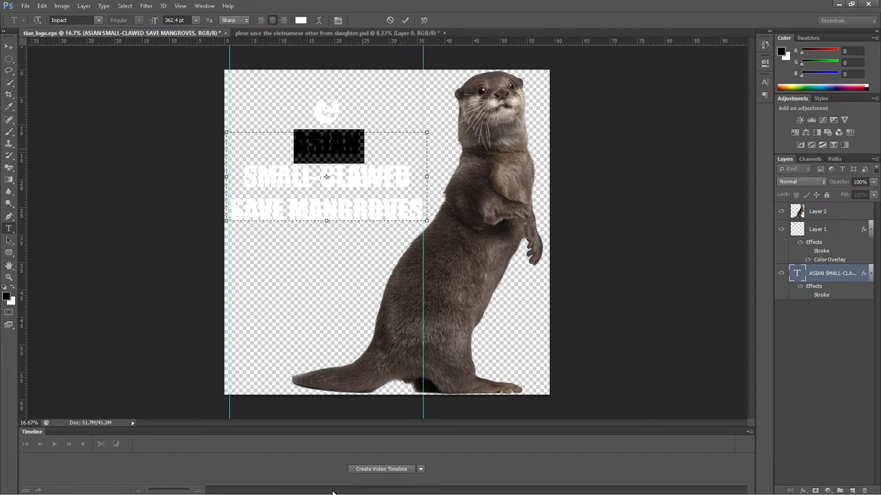
pyautogui.press('Right')
pyautogui.hotkey('shift', 'Home')
pyautogui.press('Delete')
pyautogui.press('Delete')
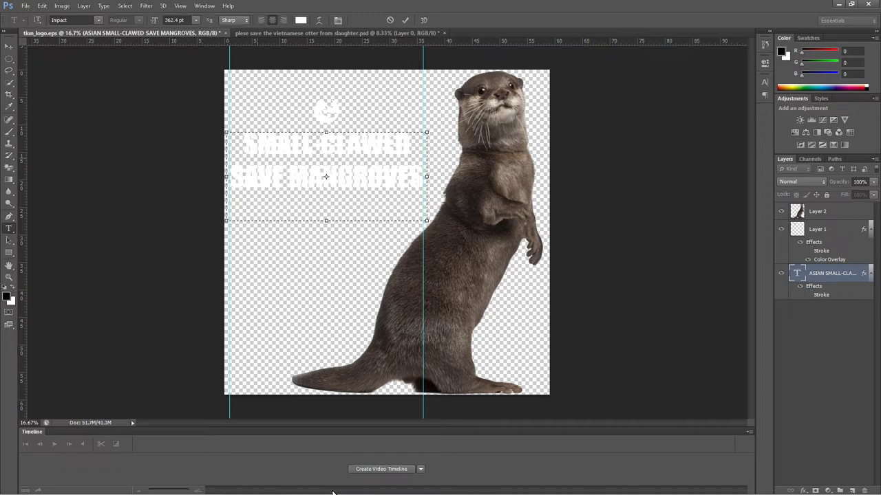
pyautogui.press('End')
pyautogui.write('OTTERS')
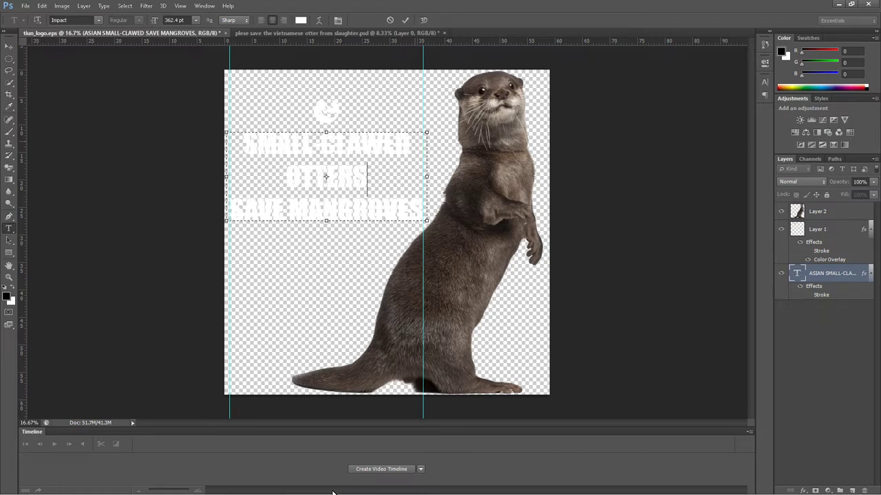
# - Try to take MANGROVES off the line it shares with SAVE in the slogan text
pyautogui.hotkey('ctrl', 'Right')
pyautogui.hotkey('ctrl', 'Right')
pyautogui.hotkey('ctrl', 'Delete')
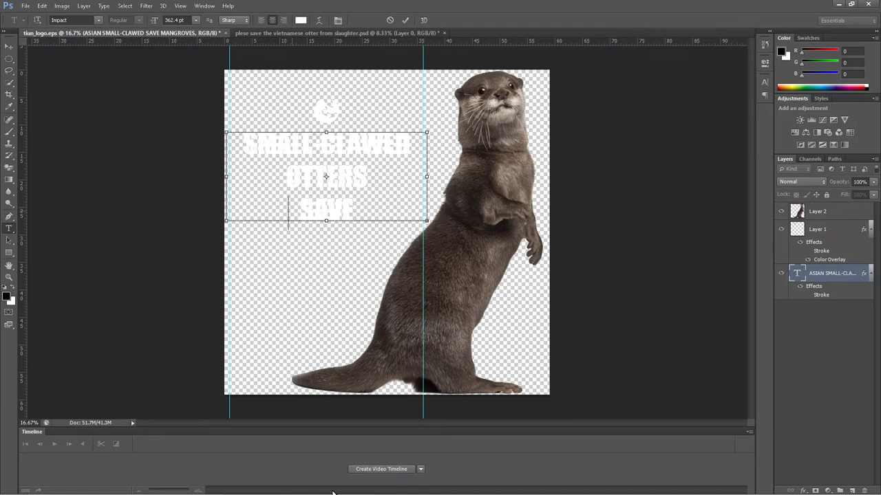
pyautogui.press('BackSpace')
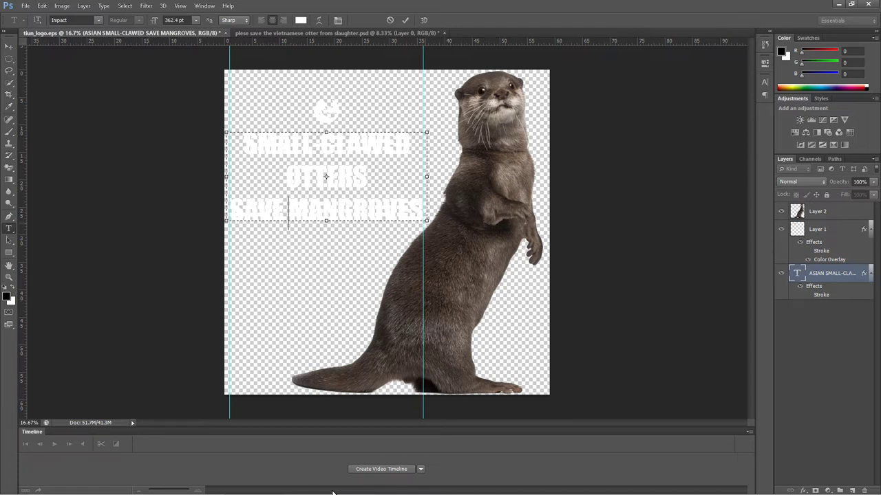
# - Make the slogan's text box taller and join SAVE onto the OTTERS line, leaving MANGROVES on the line below
pyautogui.moveTo(427, 221); pyautogui.dragTo(423, 272)
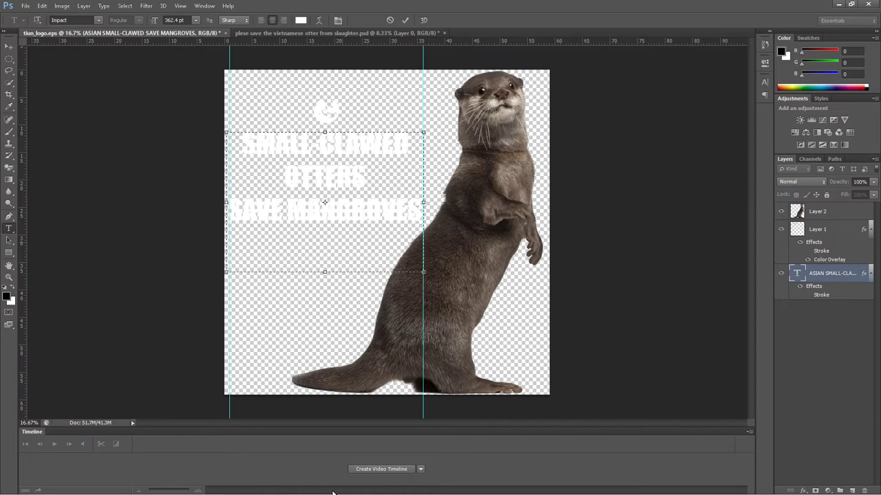
pyautogui.press('Home')
pyautogui.press('BackSpace')
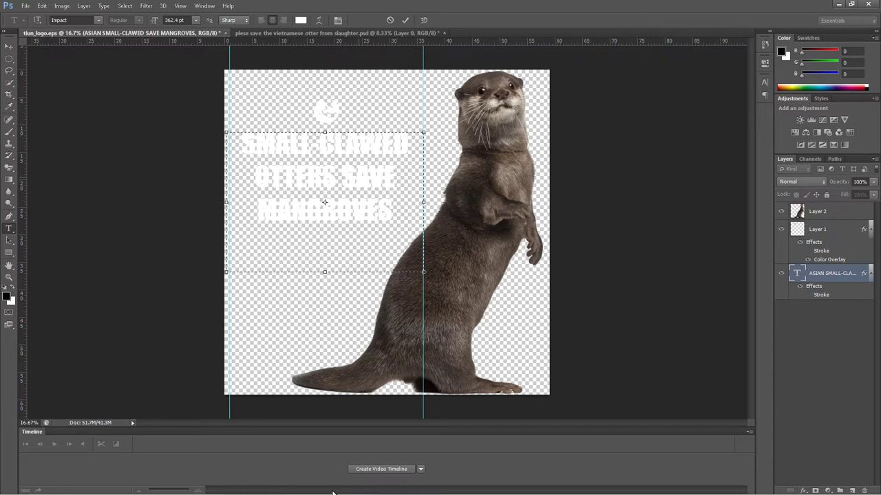
# - Insert ASIAN at the start of the slogan, on the same line as SMALL-CLAWED
pyautogui.press('Up')
pyautogui.press('Up')
pyautogui.press('Home')
pyautogui.write('ASIAN')
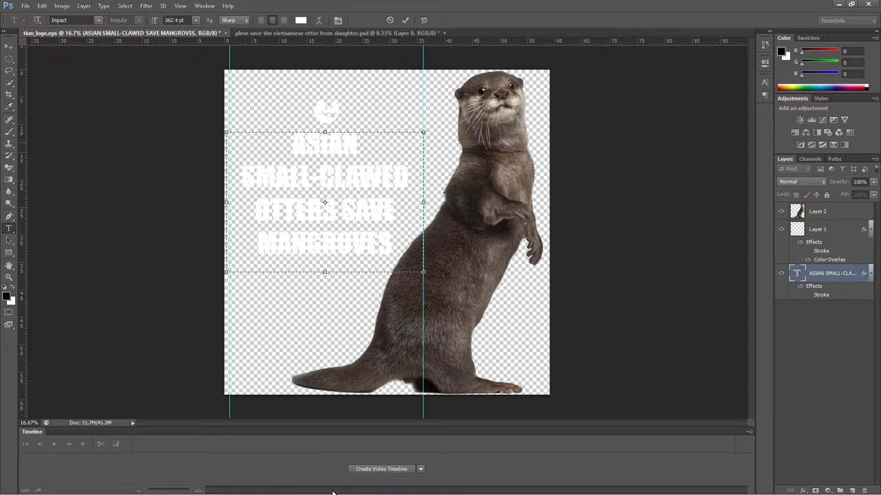
pyautogui.press('BackSpace')
pyautogui.press('BackSpace')
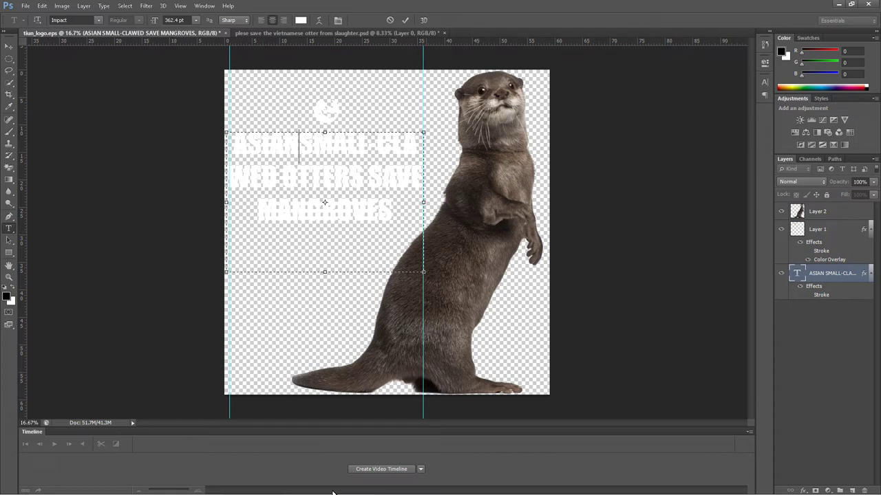
# - Widen the slogan's text box toward the otter until ASIAN SMALL-CLAWED fits on one line
pyautogui.moveTo(423, 272); pyautogui.dragTo(444, 273)
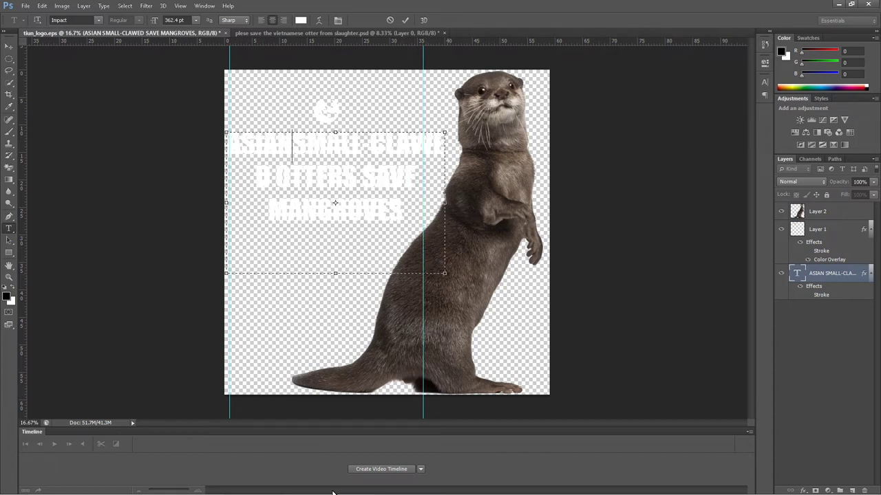
pyautogui.moveTo(444, 273); pyautogui.dragTo(461, 272)
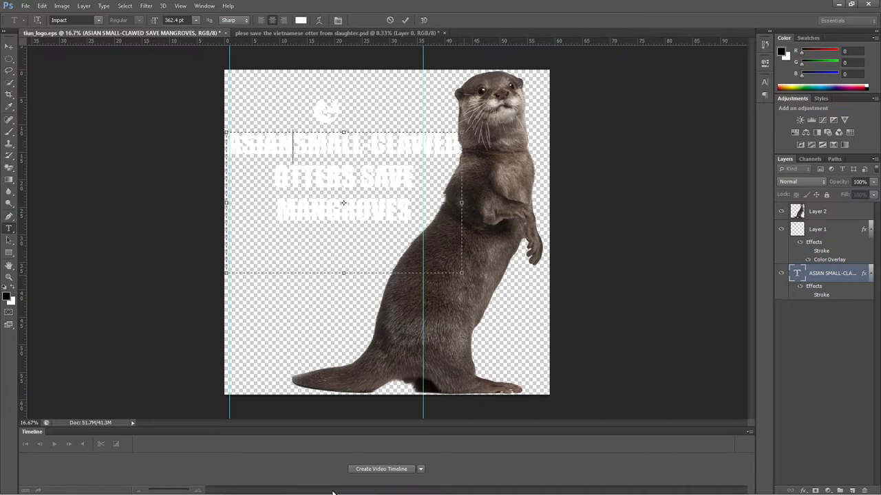
# - Break the line after ASIAN, and delete that word with its empty line so the slogan starts with SMALL-CLAWED
pyautogui.press('Return')
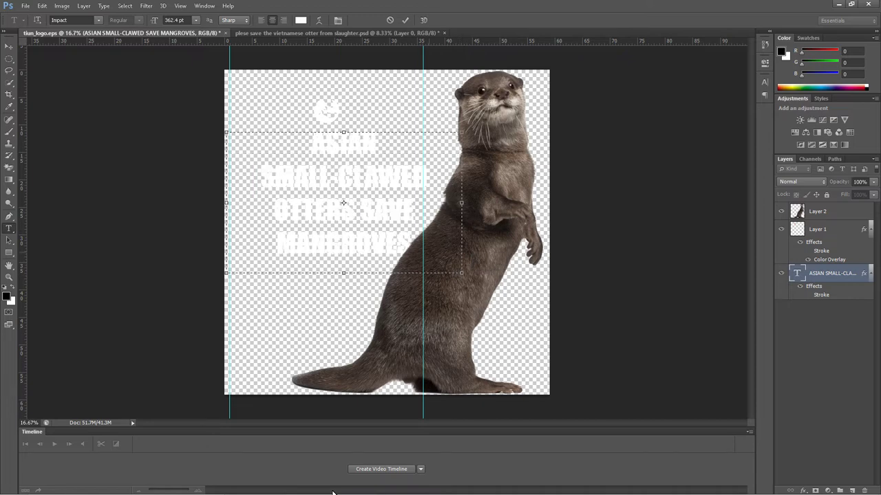
pyautogui.hotkey('shift', 'Left')
pyautogui.hotkey('shift', 'Left')
pyautogui.hotkey('shift', 'Left')
pyautogui.hotkey('shift', 'Left')
pyautogui.hotkey('shift', 'Left')
pyautogui.press('BackSpace')
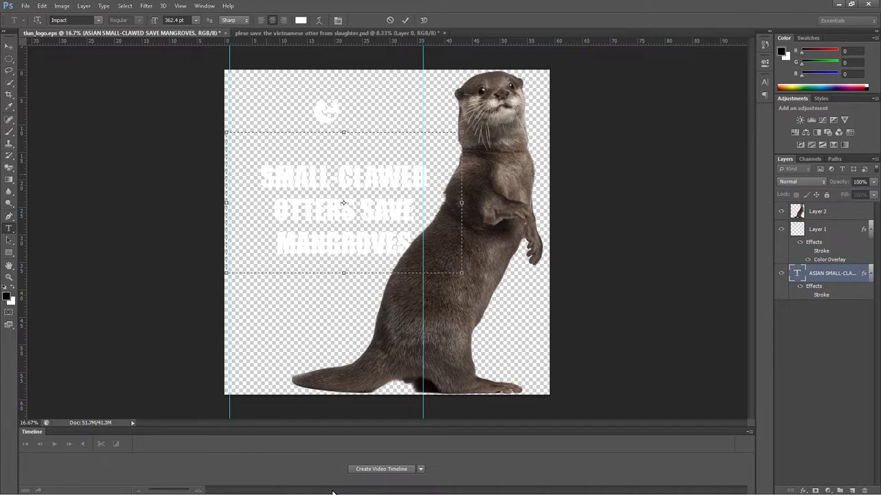
pyautogui.press('Delete')
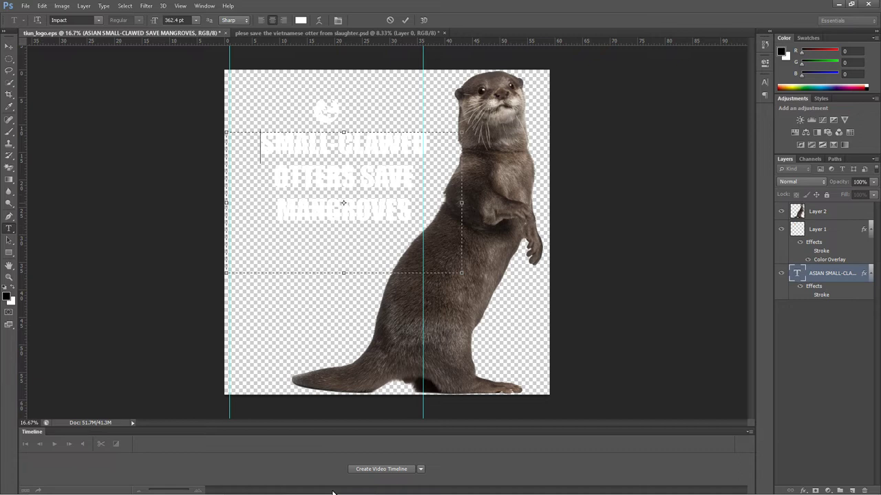
# - Finish editing the slogan text and move it slightly down and away from the otter
pyautogui.press('Down')
pyautogui.press('End')
pyautogui.hotkey('ctrl', 'Return')
pyautogui.press('v')
pyautogui.hotkey('shift', 'Left')
pyautogui.moveTo(319, 194); pyautogui.dragTo(313, 200)
pyautogui.hotkey('shift', 'Right')
pyautogui.hotkey('shift', 'Right')
pyautogui.hotkey('shift', 'Right')
pyautogui.hotkey('shift', 'Right')
pyautogui.hotkey('shift', 'Right')
pyautogui.hotkey('shift', 'Right')
pyautogui.hotkey('shift', 'Right')
pyautogui.hotkey('shift', 'Right')
pyautogui.hotkey('shift', 'Right')
pyautogui.hotkey('shift', 'Right')
pyautogui.hotkey('shift', 'Up')
pyautogui.hotkey('shift', 'Up')
pyautogui.hotkey('shift', 'Up')
pyautogui.hotkey('shift', 'Up')
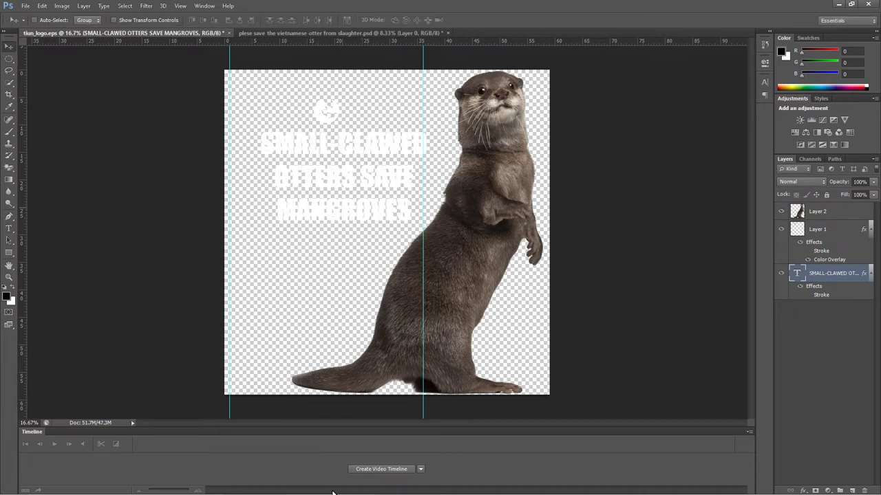
pyautogui.moveTo(349, 202); pyautogui.dragTo(344, 208)
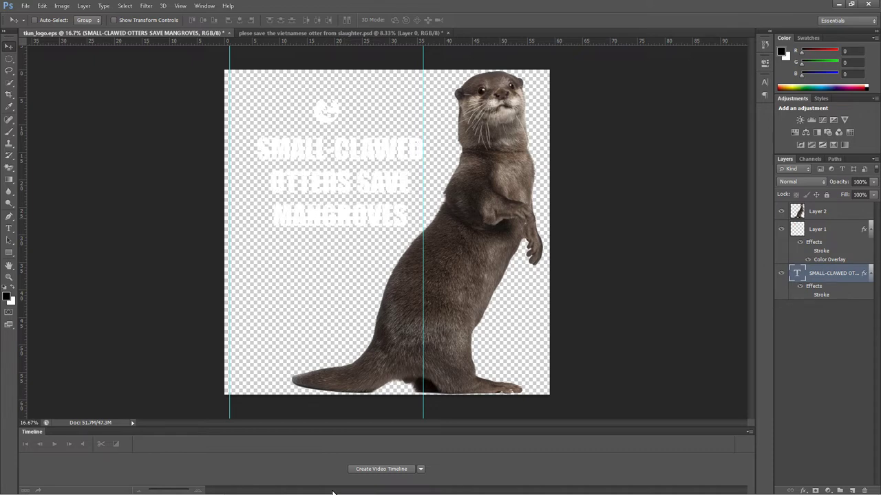
# - Scale the slogan to about 117% so SMALL-CLAWED spans the two vertical guides, and align its horizontal center with the logo
pyautogui.hotkey('ctrl', 't')
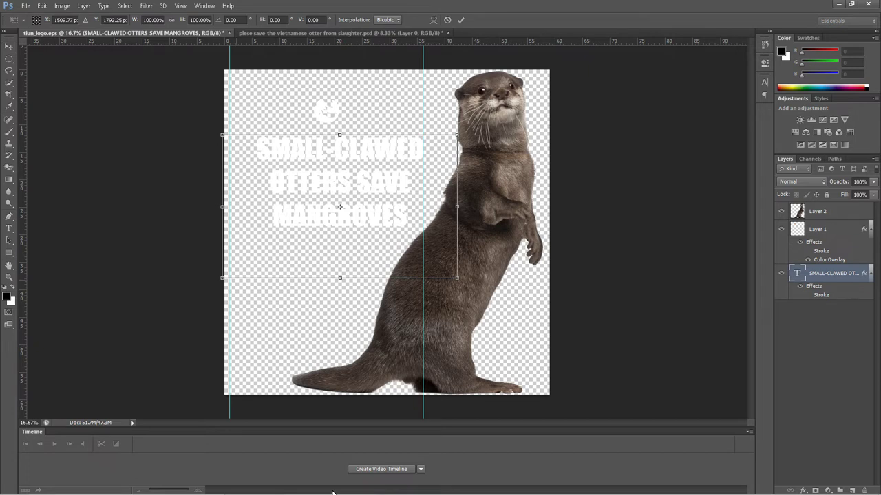
pyautogui.moveTo(223, 278); pyautogui.dragTo(189, 299)
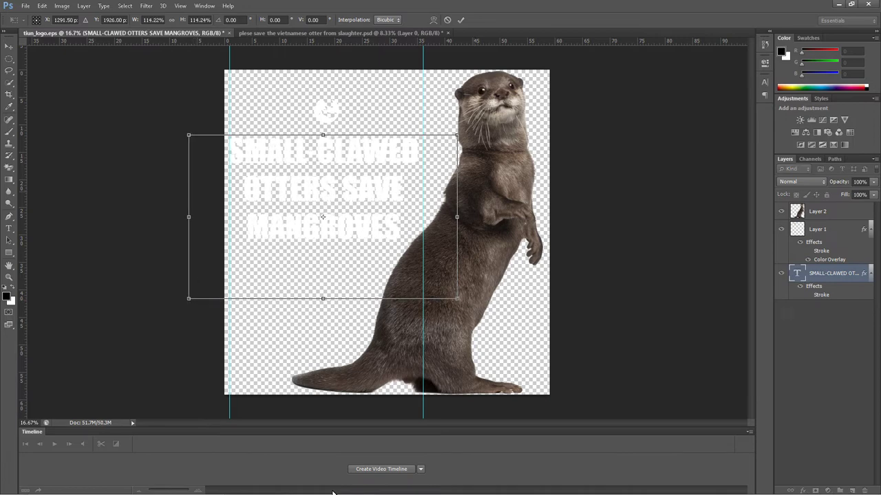
pyautogui.moveTo(457, 135); pyautogui.dragTo(463, 130)
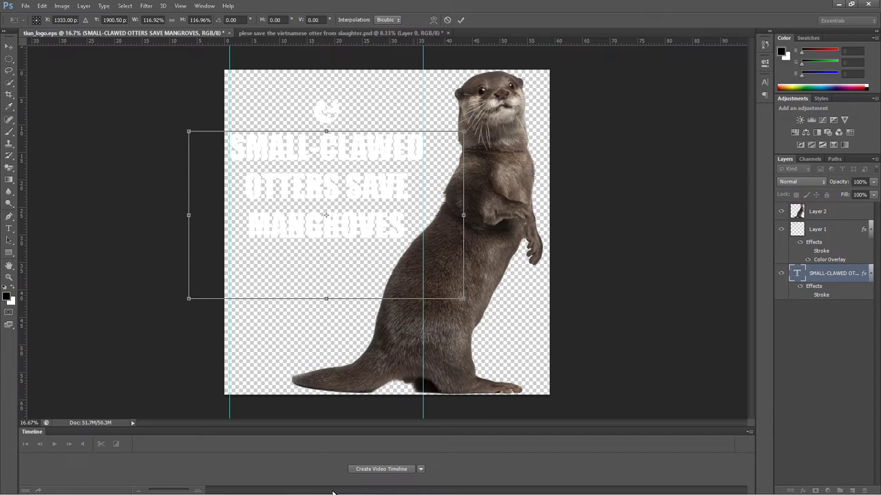
pyautogui.press('Return')
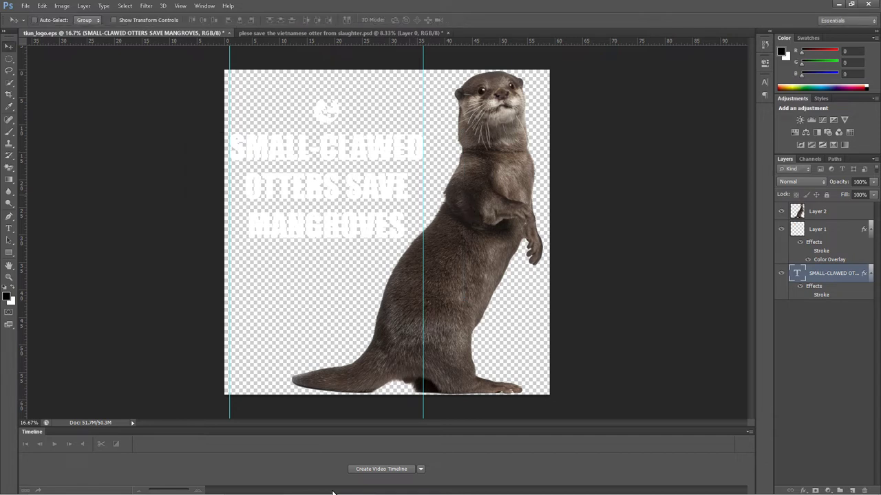
pyautogui.hotkey('shift', 'alt', ']')
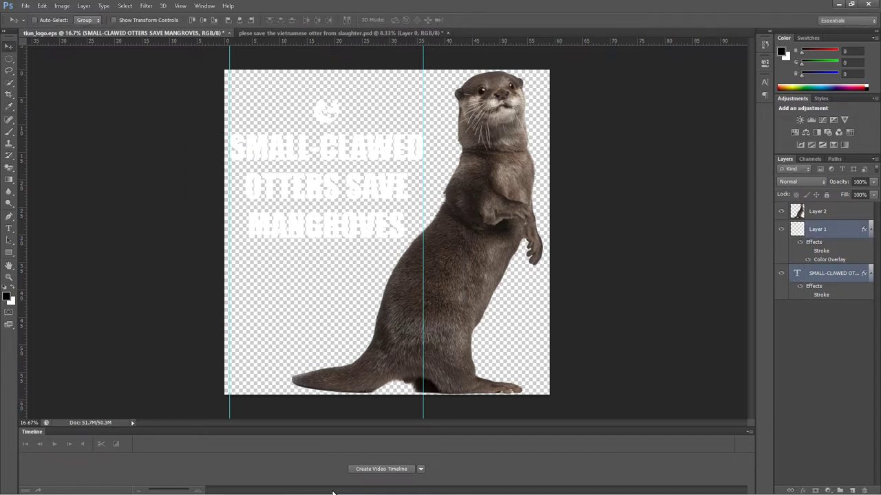
pyautogui.click(239, 20)
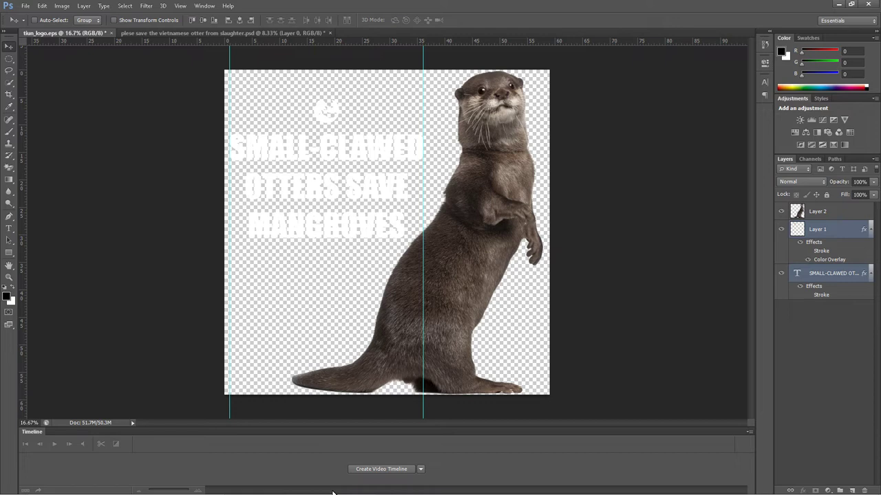
# - Add a new layer beneath all other layers and fill it with black as a background
pyautogui.hotkey('ctrl', 'shift', 'alt', 'n')
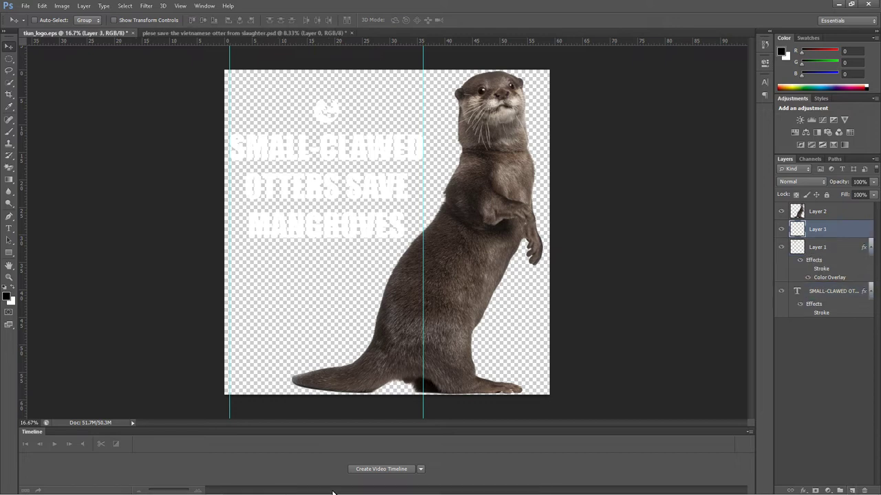
pyautogui.hotkey('ctrl', 'shift', '[')
pyautogui.hotkey('ctrl', 'BackSpace')
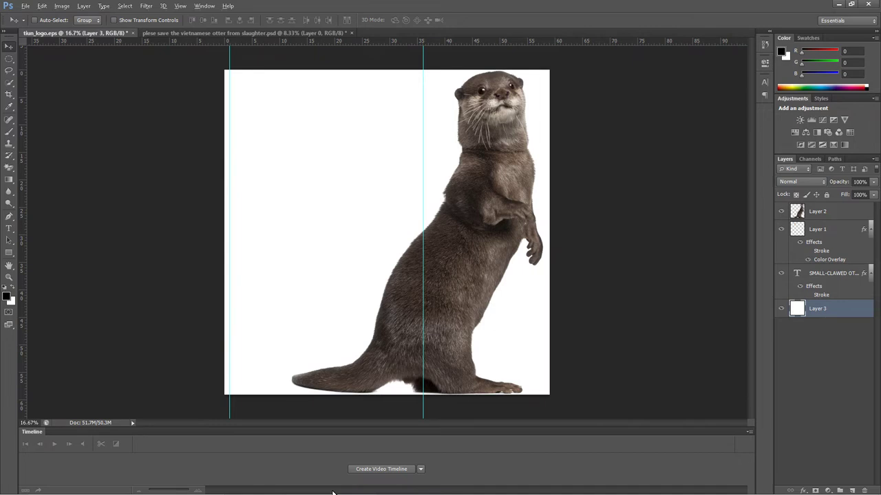
pyautogui.hotkey('alt', 'BackSpace')
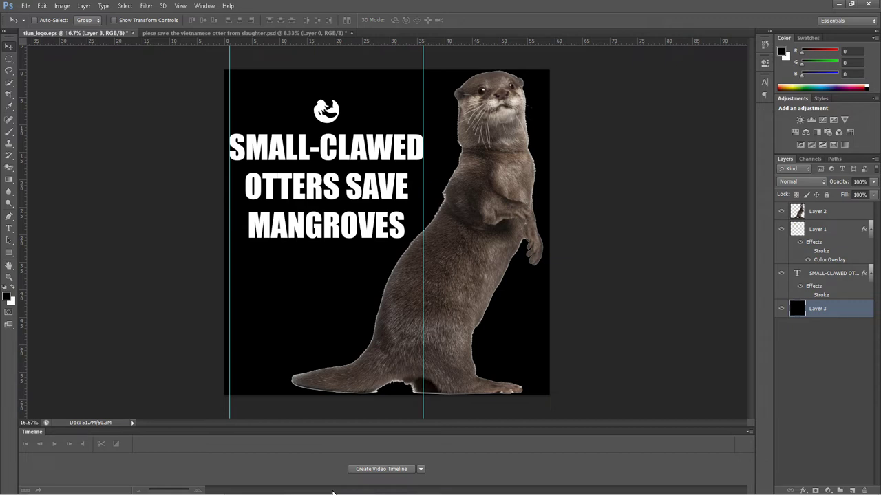
# - Replace the hyphen in the slogan with a space so its first line reads SMALL CLAWED
pyautogui.hotkey('alt', ']')
pyautogui.hotkey('alt', ']')
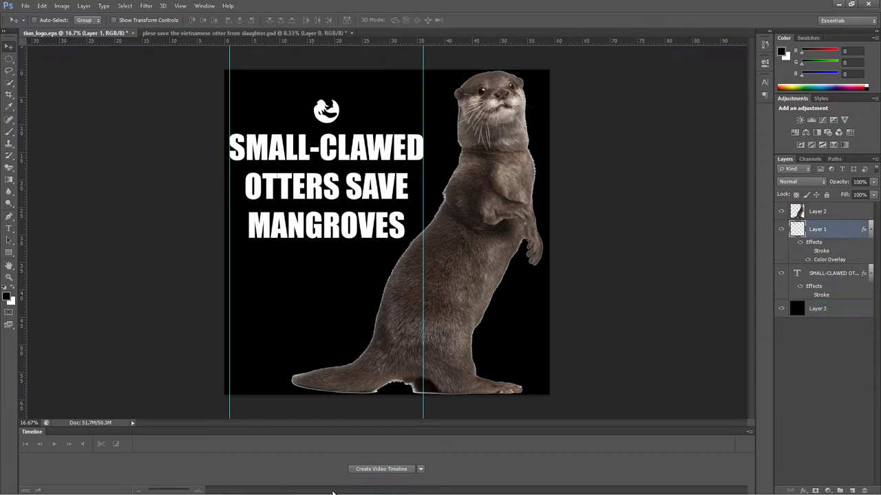
pyautogui.hotkey('shift', 'alt', '[')
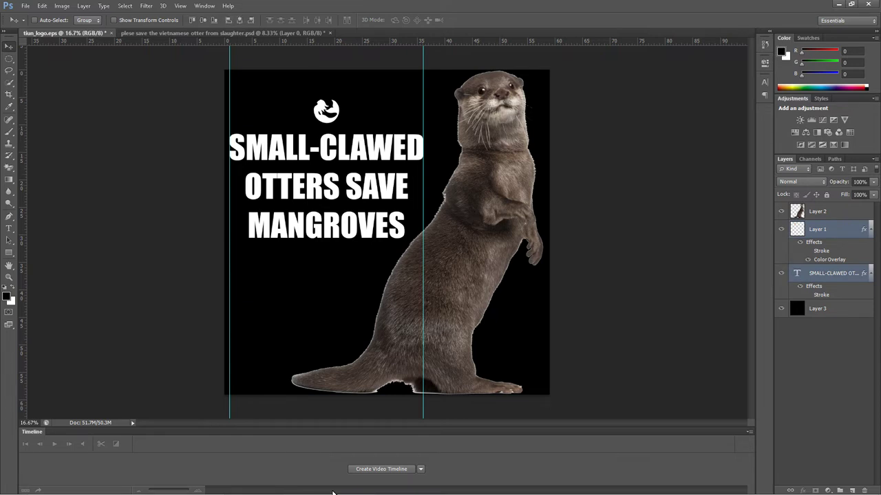
pyautogui.doubleClick(796, 273)
pyautogui.moveTo(309, 150); pyautogui.dragTo(320, 150)
pyautogui.press('BackSpace')
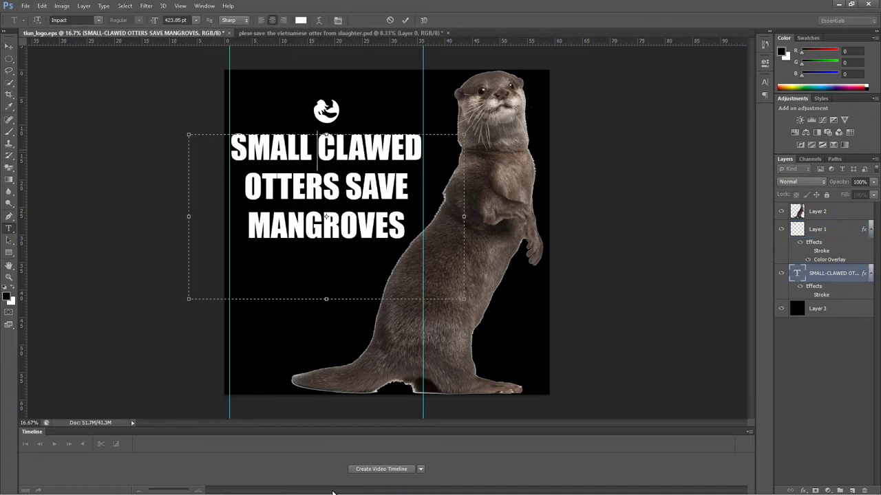
pyautogui.hotkey('ctrl', 'Return')
pyautogui.press('v')
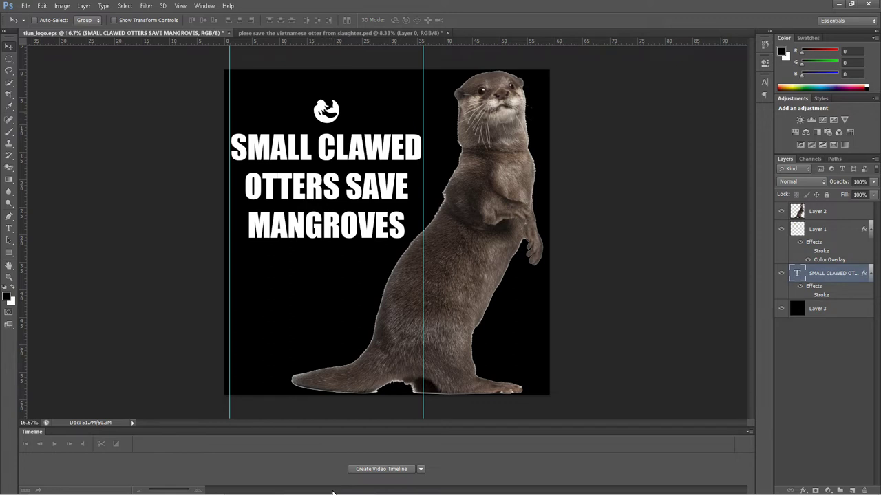
# - Try flipping the whole canvas horizontally, and undo the flip
pyautogui.rightClick(796, 273)
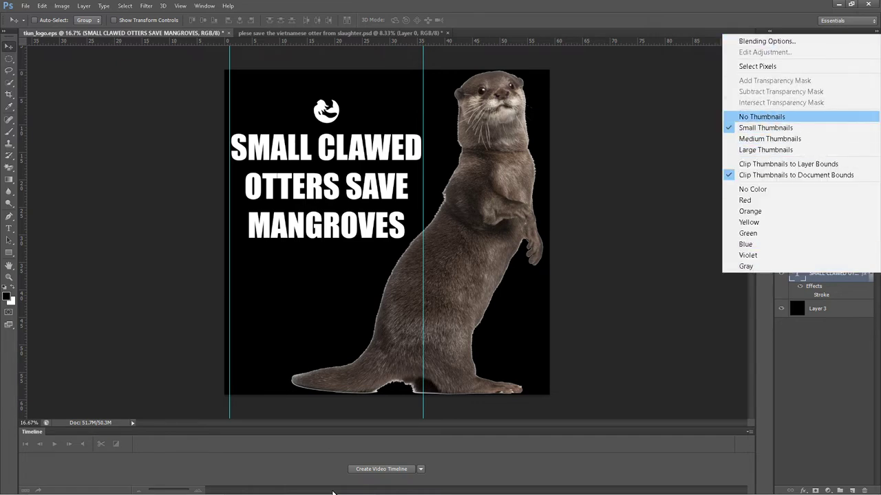
pyautogui.press('Escape')
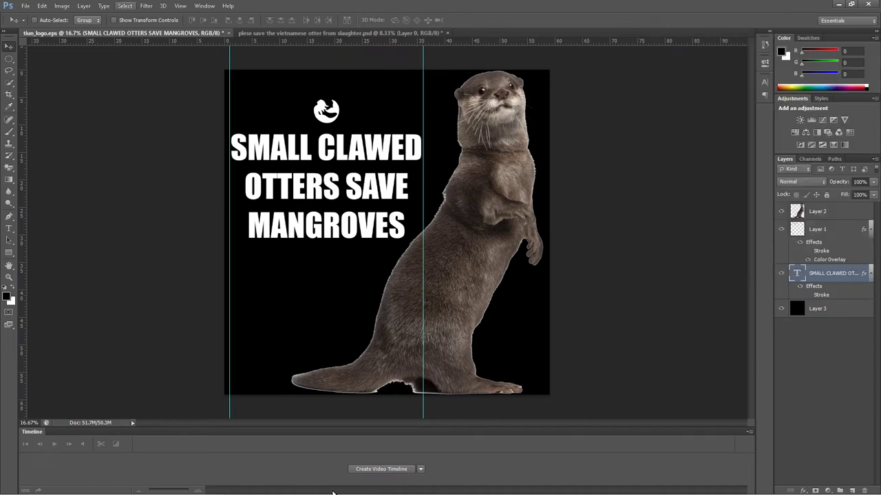
pyautogui.click(62, 5)
pyautogui.moveTo(117, 111)
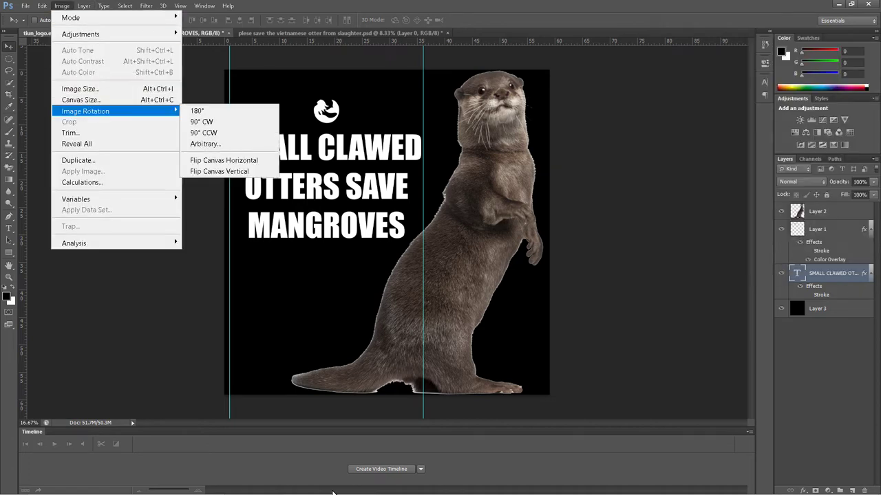
pyautogui.press('Right')
pyautogui.press('Down')
pyautogui.press('Down')
pyautogui.press('Down')
pyautogui.press('Down')
pyautogui.press('Return')
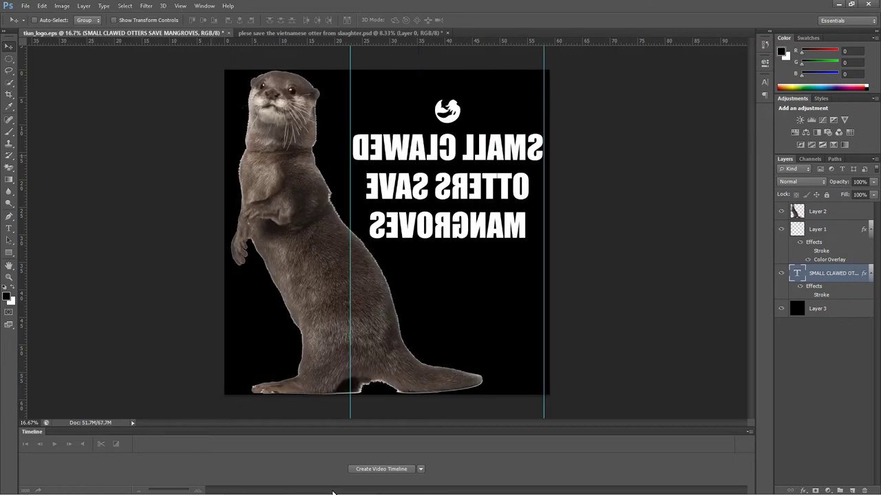
pyautogui.hotkey('ctrl', 'z')
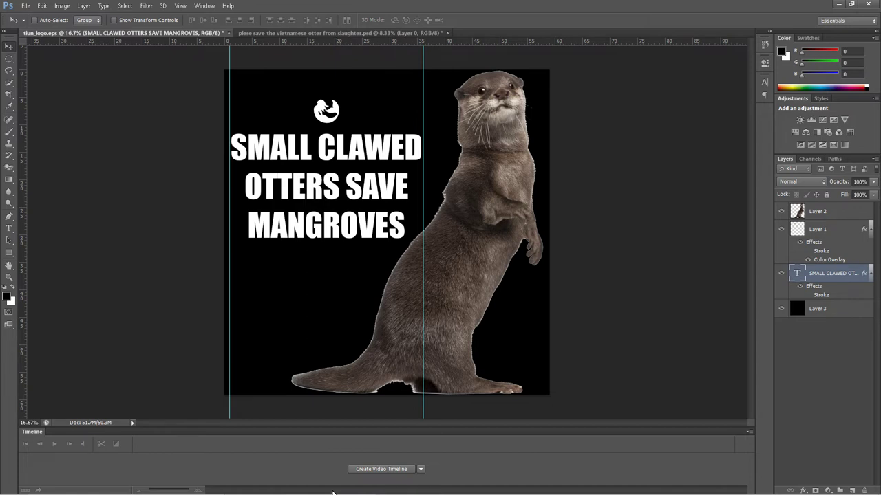
# - Lock the otter layer and the slogan text layer, leaving the logo layer unlocked
pyautogui.hotkey('alt', ']')
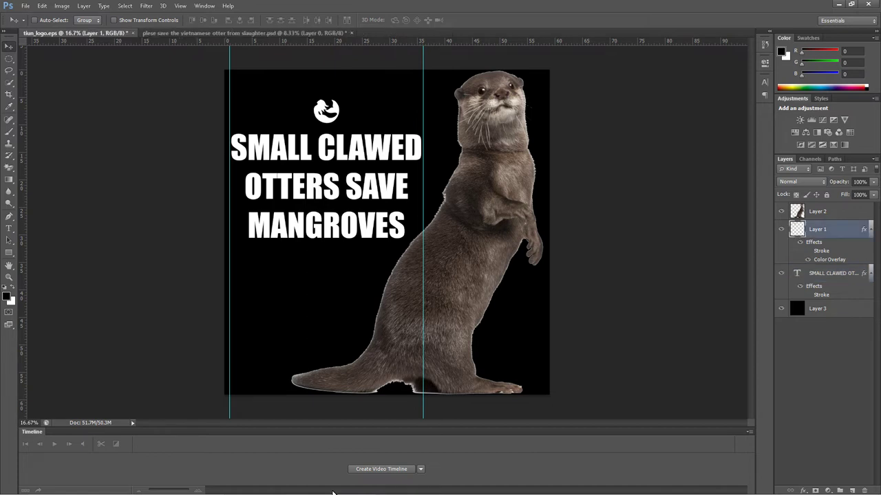
pyautogui.hotkey('ctrl', '/')
pyautogui.hotkey('alt', ']')
pyautogui.hotkey('ctrl', '/')
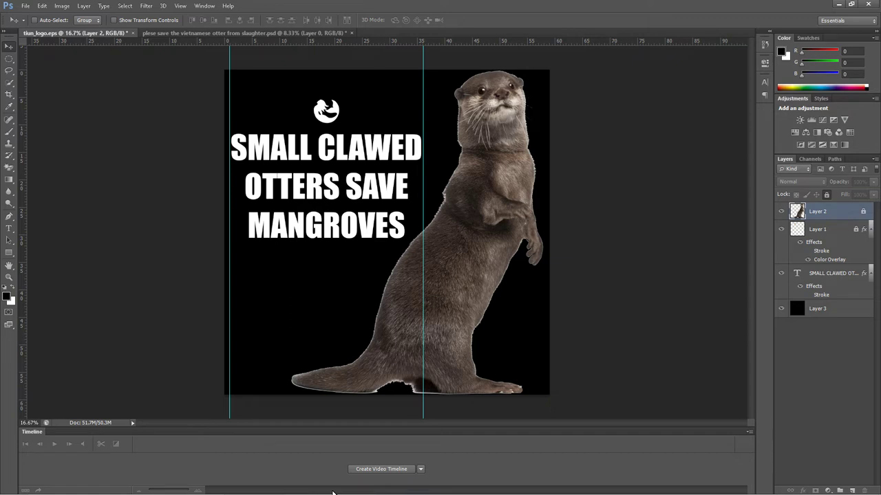
pyautogui.hotkey('alt', '[')
pyautogui.hotkey('ctrl', '/')
pyautogui.hotkey('alt', '[')
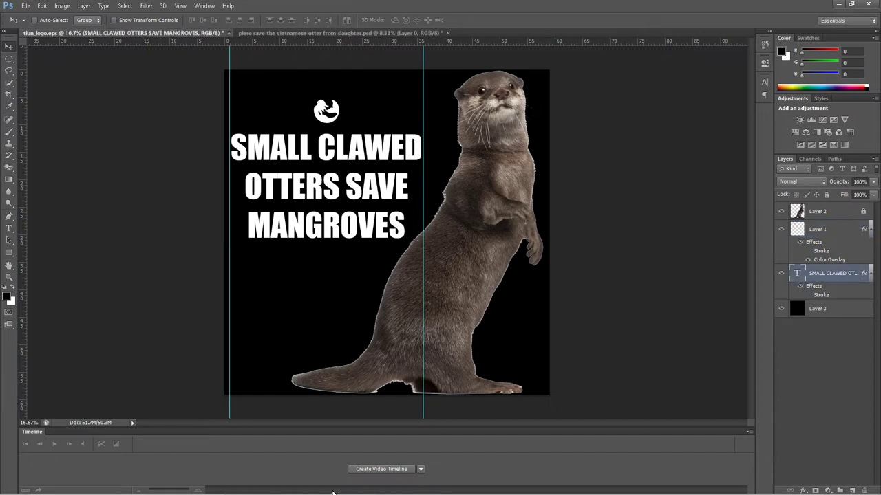
pyautogui.hotkey('ctrl', '/')
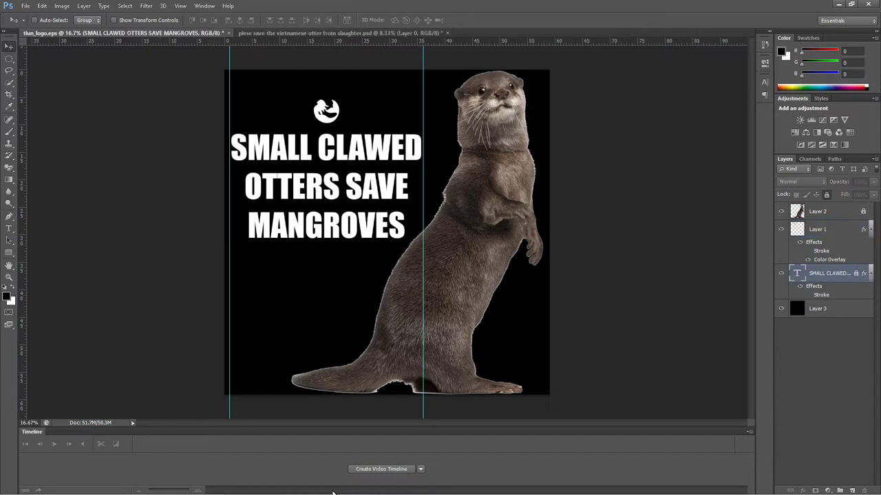
# - With the logo layer selected, try flipping the canvas horizontally while the otter and slogan layers are locked, and undo it
pyautogui.hotkey('alt', ']')
pyautogui.hotkey('alt', 'i')
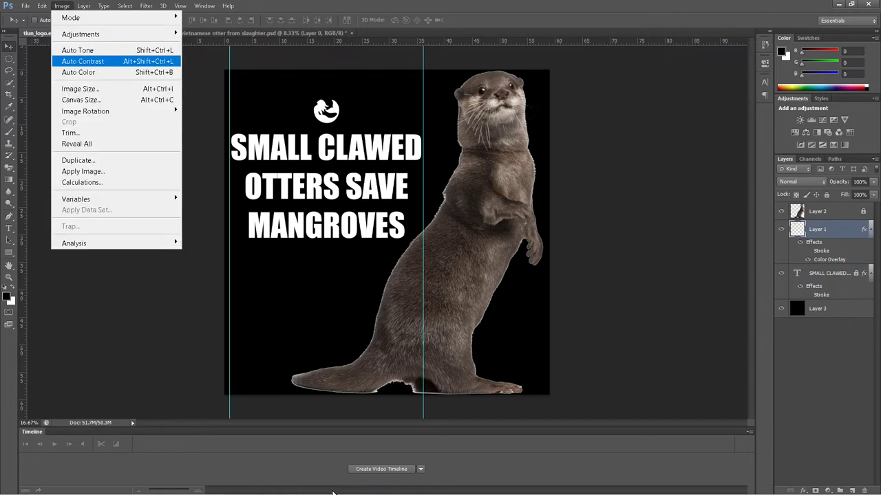
pyautogui.press('g')
pyautogui.press('Down')
pyautogui.press('Down')
pyautogui.press('Down')
pyautogui.press('Down')
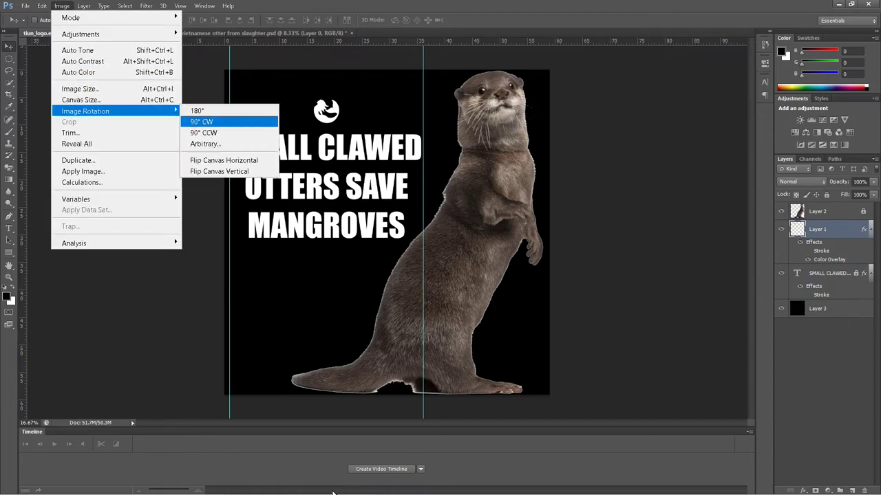
pyautogui.press('Return')
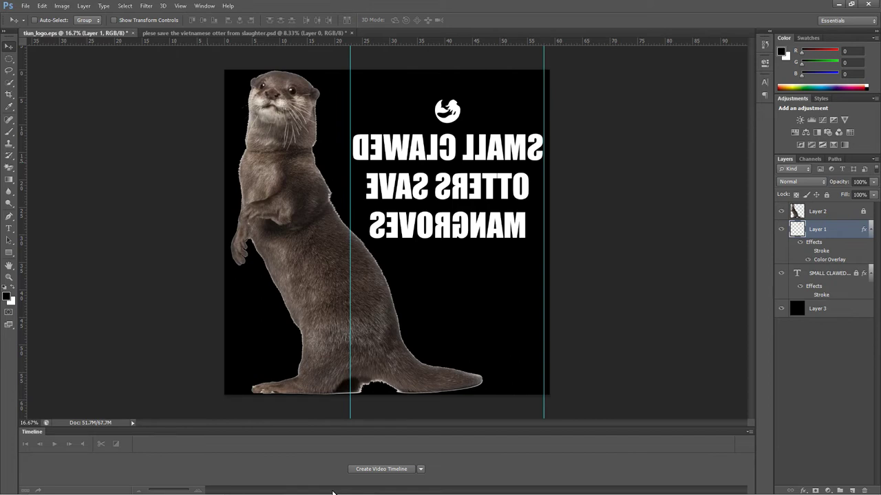
pyautogui.hotkey('ctrl', 'z')
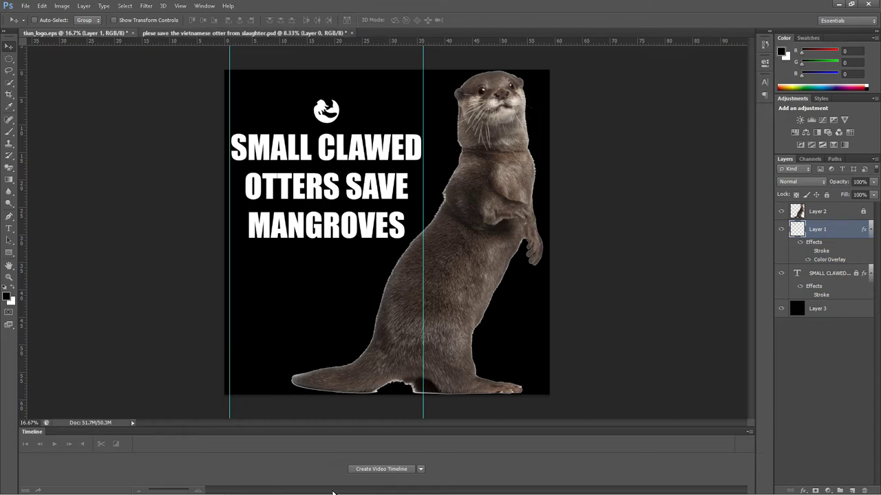
# - Check the Vietnamese river otter document for comparison and return to the SMALL CLAWED artwork
pyautogui.hotkey('ctrl', 'Tab')
pyautogui.hotkey('ctrl', 'Tab')
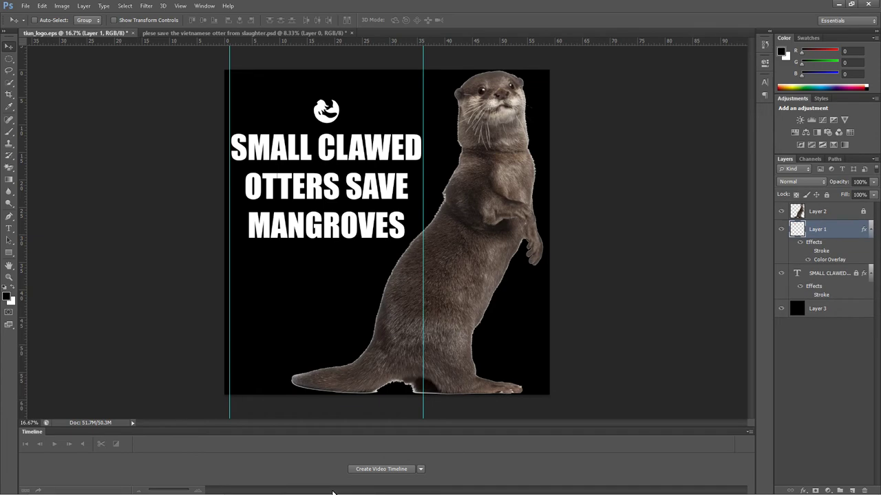
pyautogui.hotkey('ctrl', 'Tab')
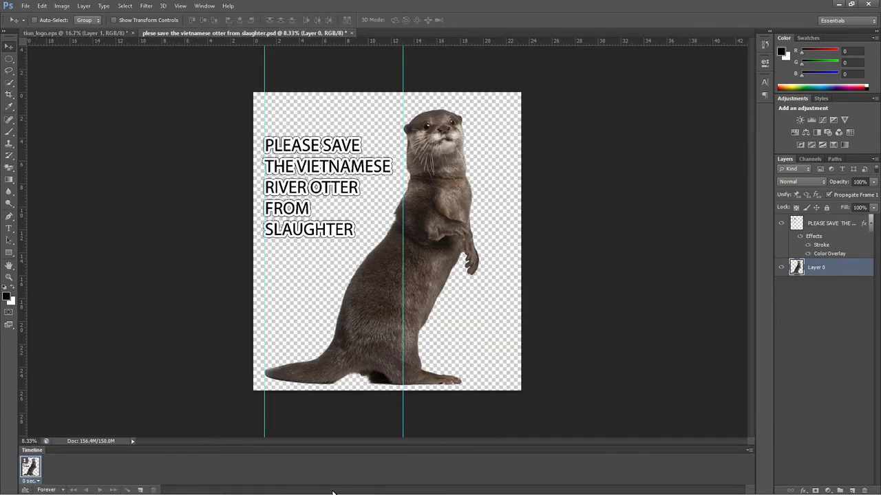
pyautogui.hotkey('ctrl', 'Tab')
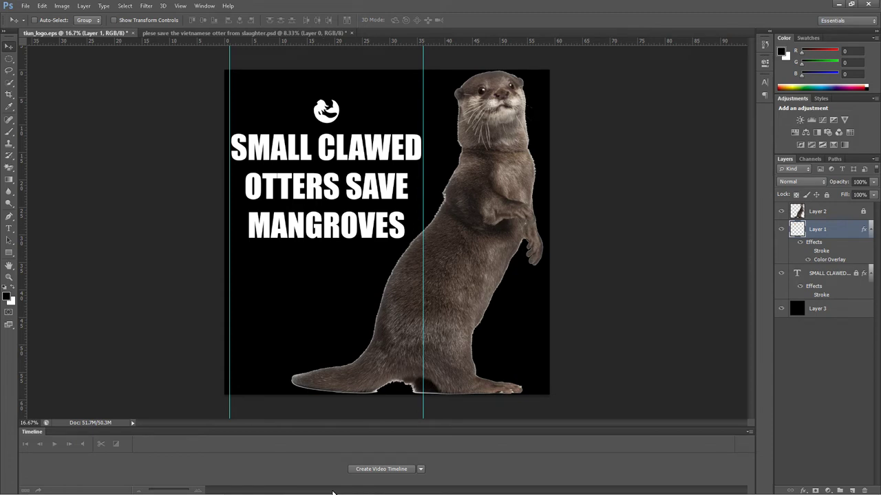
pyautogui.hotkey('alt', '[')
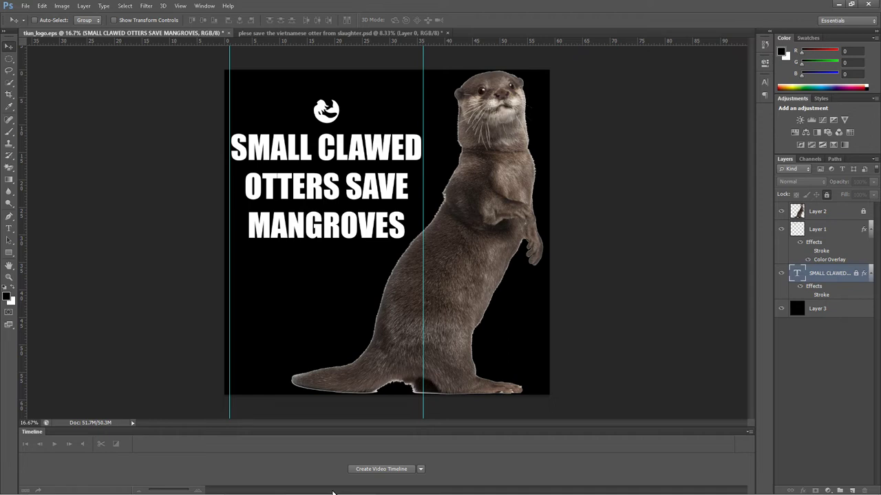
pyautogui.click(797, 231)
pyautogui.rightClick(797, 231)
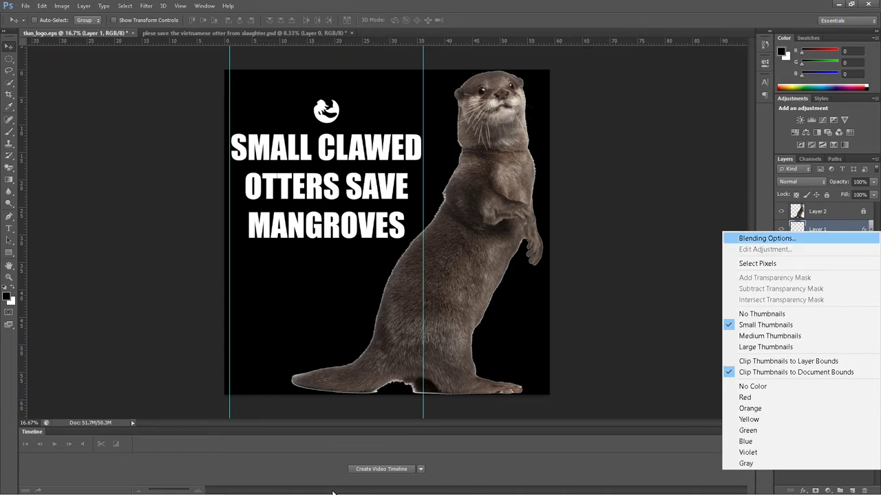
pyautogui.press('Down')
pyautogui.press('Down')
pyautogui.press('Down')
pyautogui.press('Down')
pyautogui.press('Down')
pyautogui.press('Down')
pyautogui.press('Down')
pyautogui.press('Down')
pyautogui.press('Down')
pyautogui.press('Down')
pyautogui.press('Down')
pyautogui.press('Down')
pyautogui.press('Down')
pyautogui.press('Down')
pyautogui.press('Down')
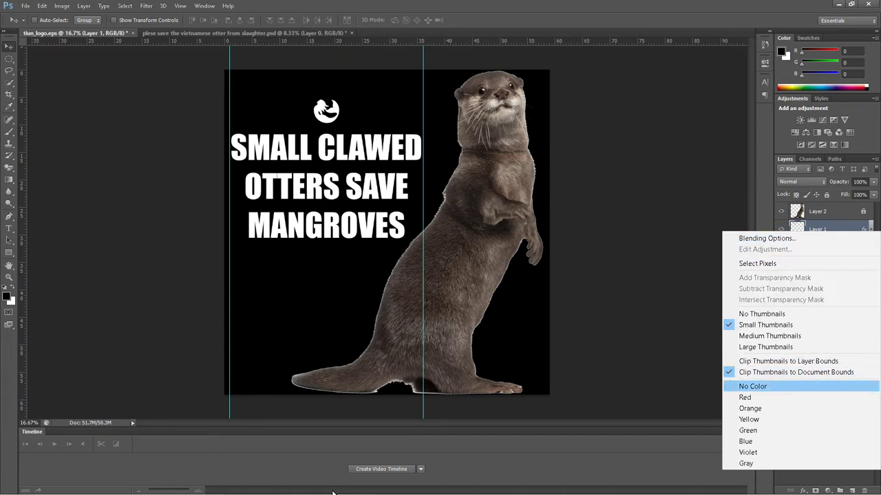
pyautogui.press('Up')
pyautogui.press('Up')
pyautogui.press('Up')
pyautogui.press('Up')
pyautogui.press('Up')
pyautogui.press('Up')
pyautogui.press('Up')
pyautogui.press('Up')
pyautogui.press('Up')
pyautogui.press('Up')
pyautogui.press('Up')
pyautogui.press('Up')
pyautogui.press('Up')
pyautogui.press('Up')
pyautogui.press('Up')
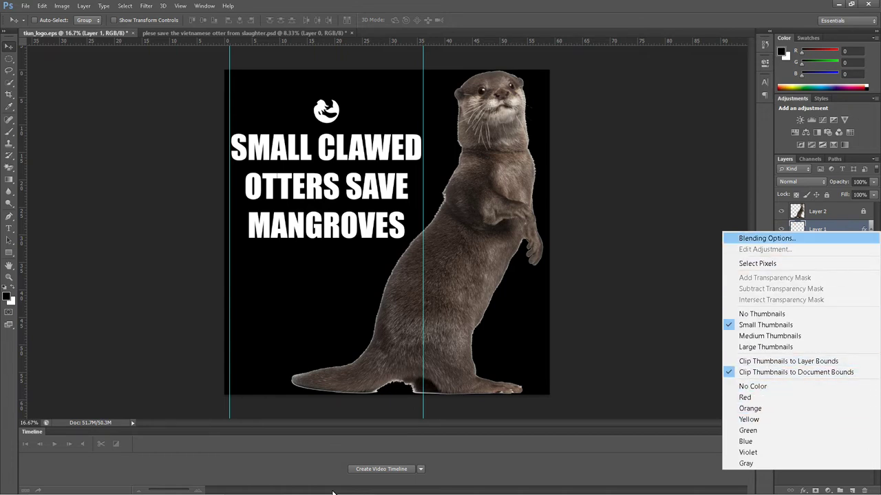
# - Try flipping the canvas horizontally once more with only the logo layer selected, and undo the flip
pyautogui.press('Escape')
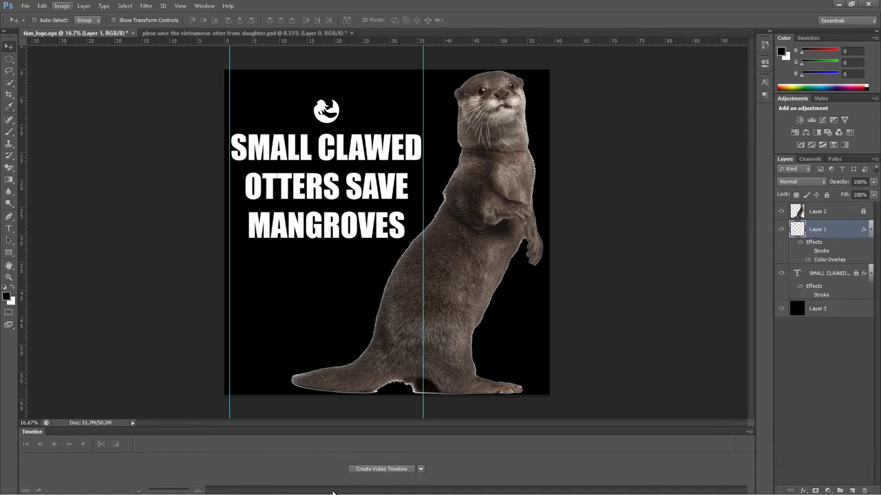
pyautogui.hotkey('alt', 'i')
pyautogui.press('g')
pyautogui.press('Down')
pyautogui.press('Down')
pyautogui.press('Down')
pyautogui.press('Down')
pyautogui.press('Down')
pyautogui.press('Down')
pyautogui.press('Return')
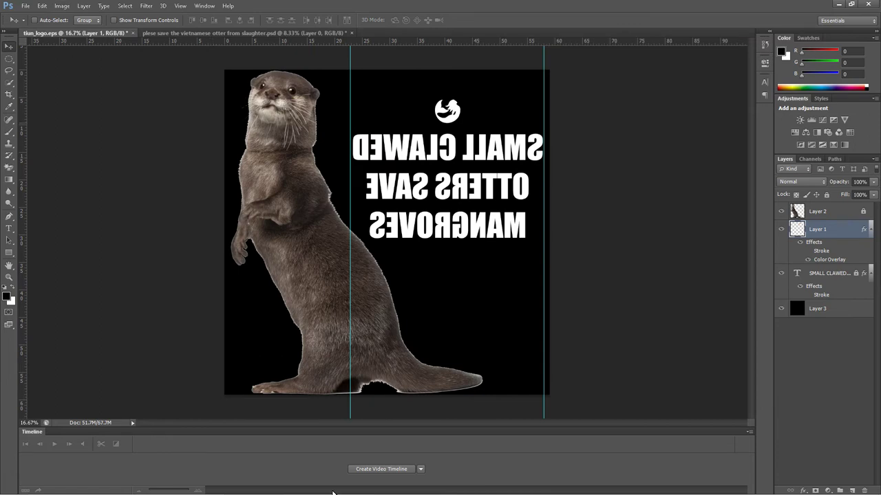
pyautogui.hotkey('ctrl', 'z')
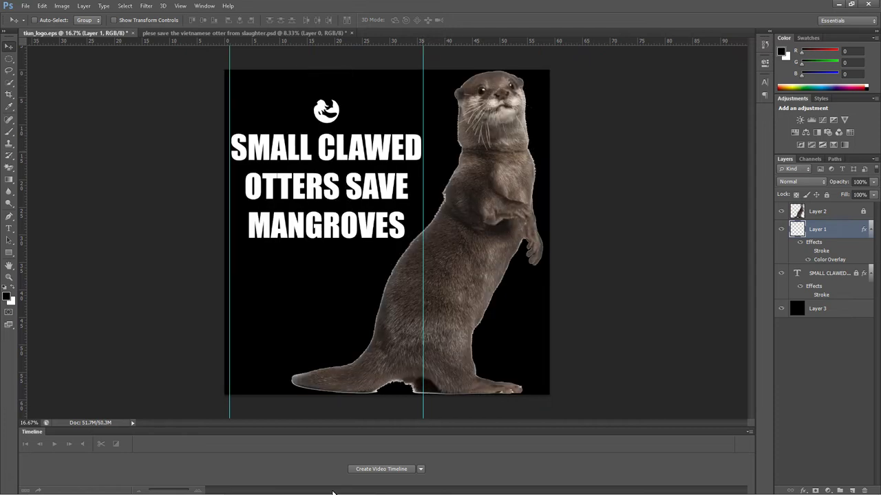
# - Copy the mermaid logo layer from the SMALL CLAWED artwork into the Vietnamese river otter document
pyautogui.press('alt')
pyautogui.press('alt')
pyautogui.hotkey('ctrl', 'Tab')
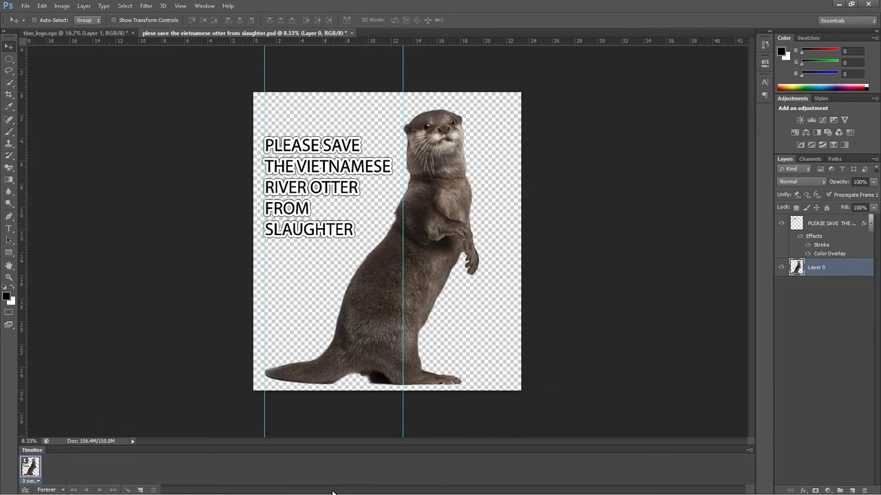
pyautogui.hotkey('ctrl', 'Tab')
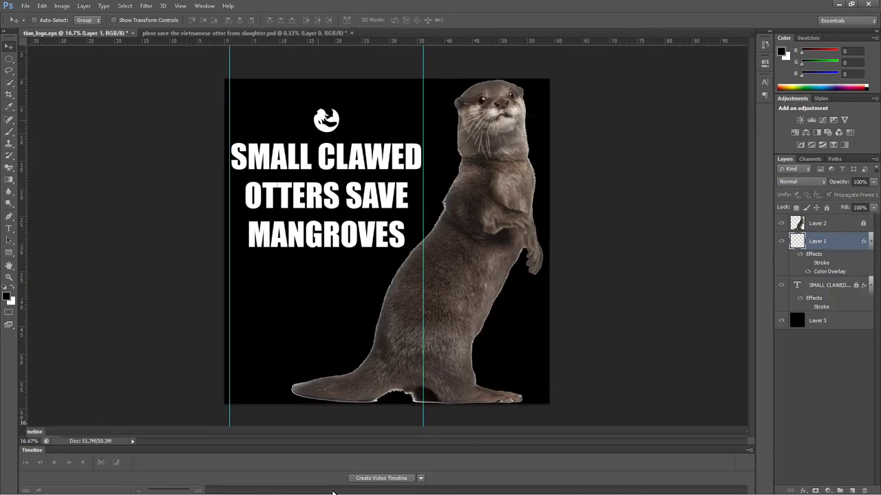
pyautogui.moveTo(316, 110); pyautogui.dragTo(97, 44)
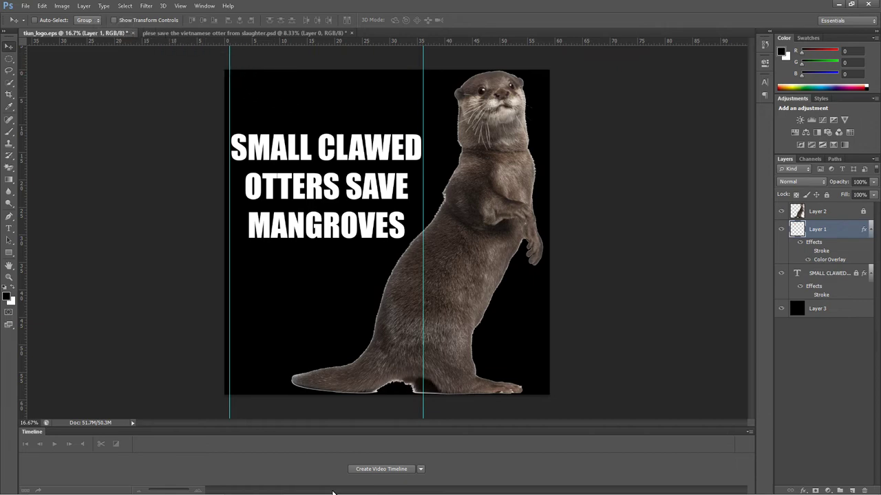
pyautogui.hotkey('ctrl', 'Tab')
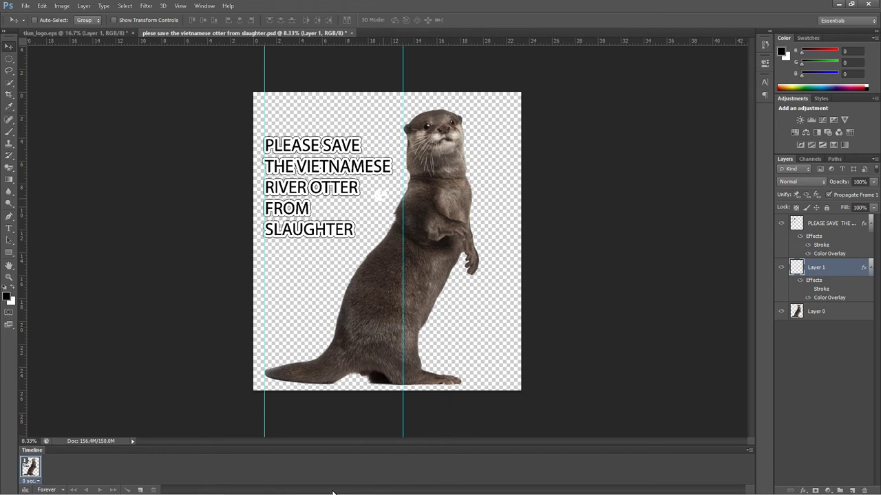
# - Flip the Vietnamese river otter document's canvas horizontally to mirror the copied logo
pyautogui.click(61, 6)
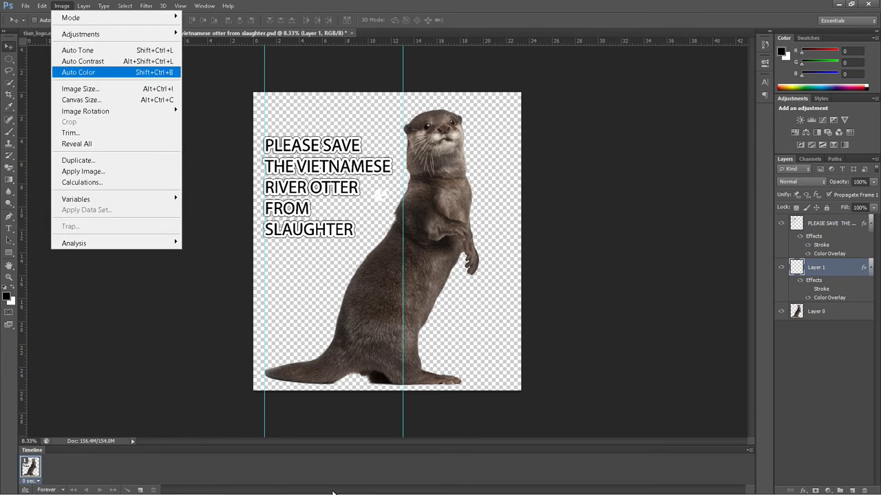
pyautogui.moveTo(117, 111)
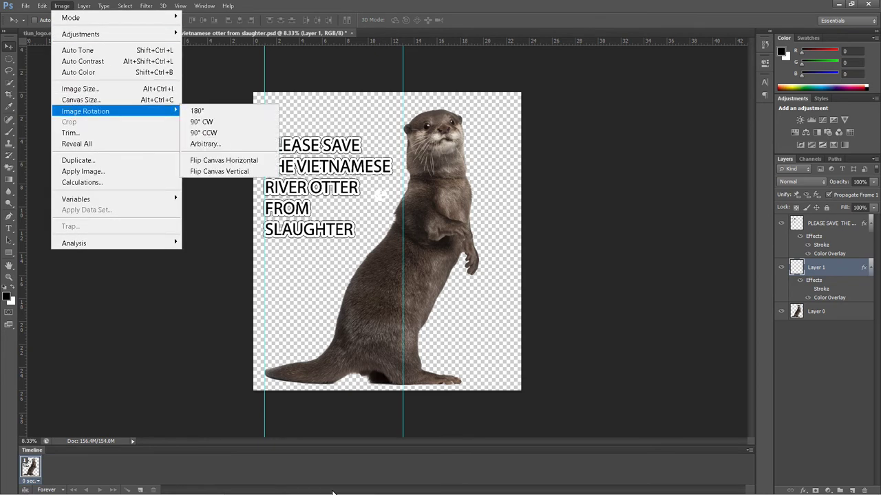
pyautogui.click(224, 160)
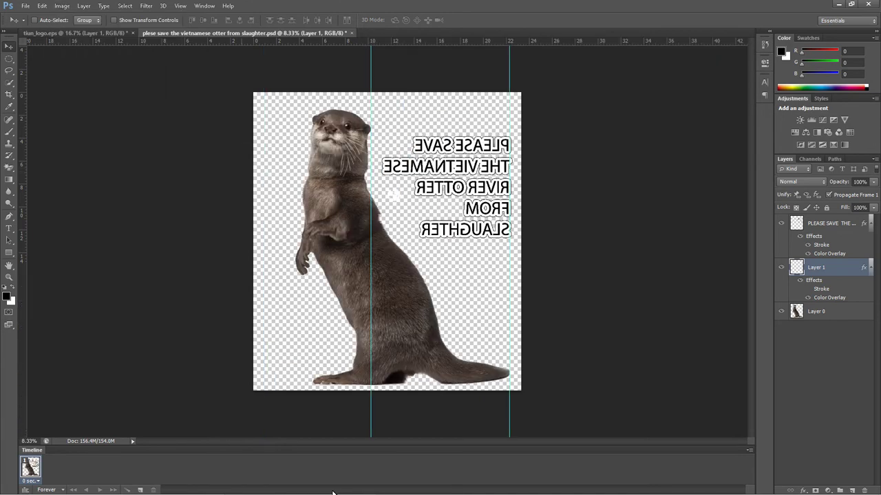
# - Copy the mirrored logo back into the SMALL CLAWED artwork beside the original logo, and delete the original logo layer
pyautogui.moveTo(389, 195); pyautogui.dragTo(207, 138)
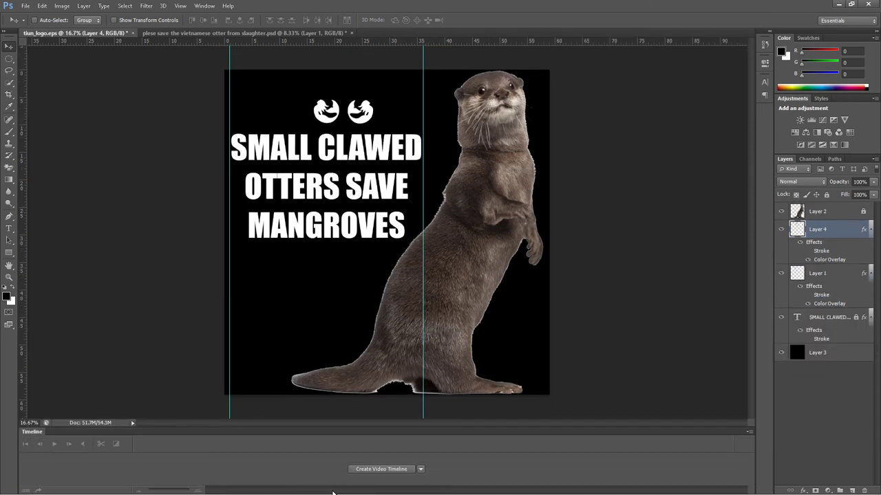
pyautogui.hotkey('alt', '[')
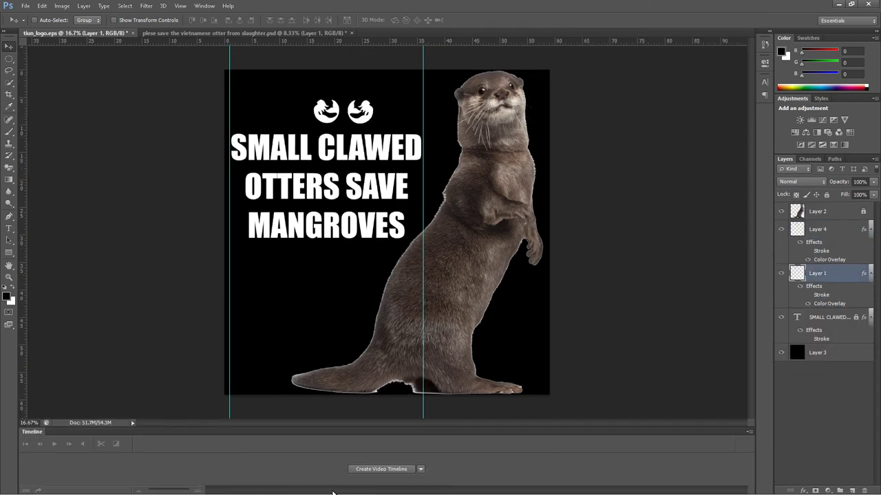
pyautogui.press('Delete')
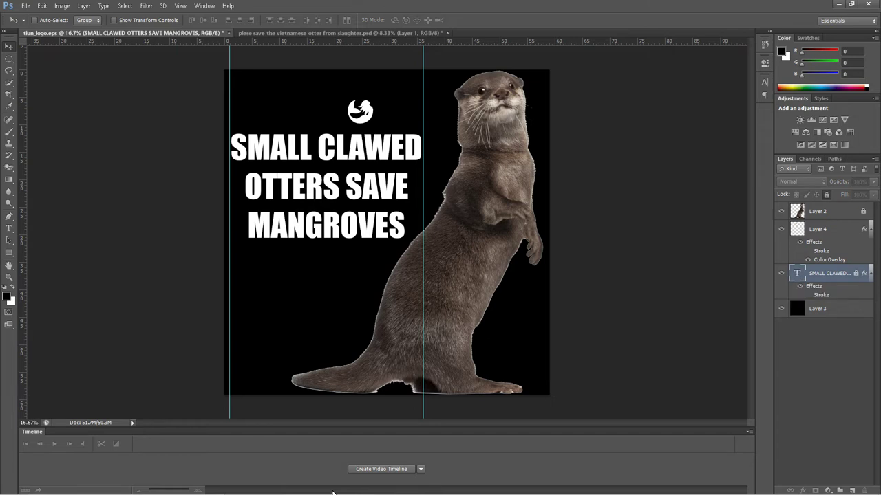
# - Unlock the slogan text layer and align the mirrored logo to the slogan's horizontal center
pyautogui.hotkey('alt', 'shift', ']')
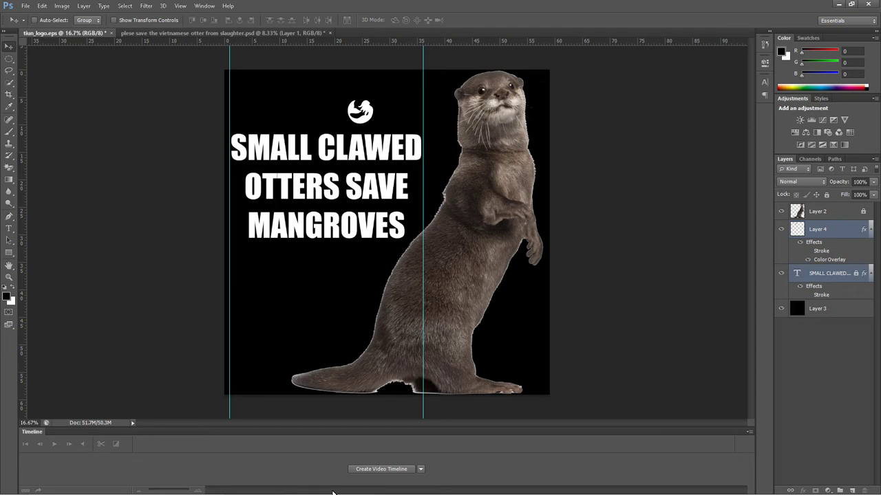
pyautogui.hotkey('alt', '[')
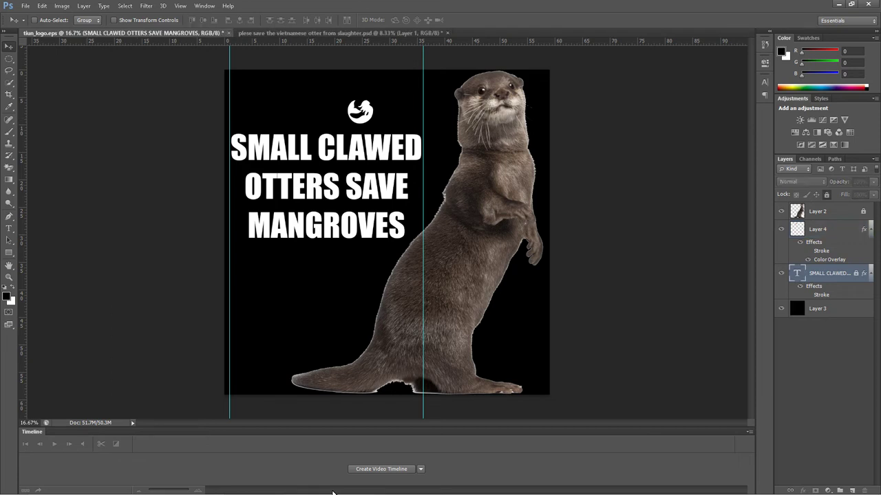
pyautogui.hotkey('ctrl', 't')
pyautogui.press('Return')
pyautogui.hotkey('ctrl', '/')
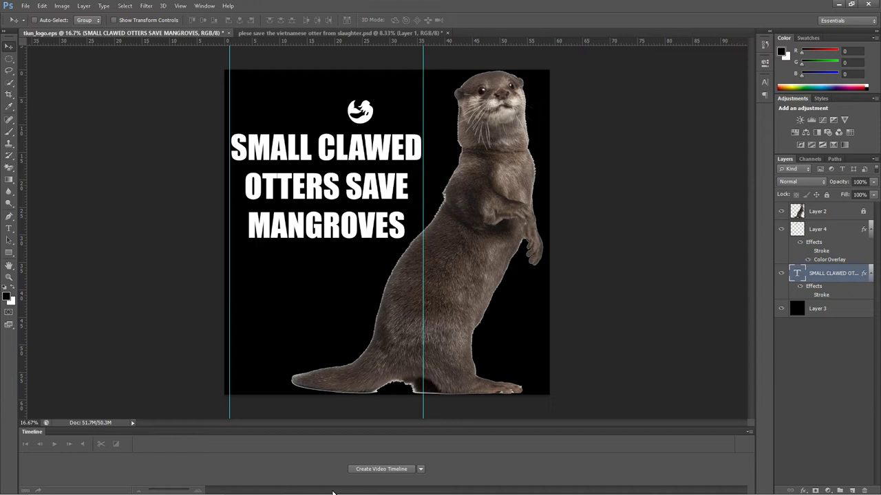
pyautogui.hotkey('alt', 'shift', ']')
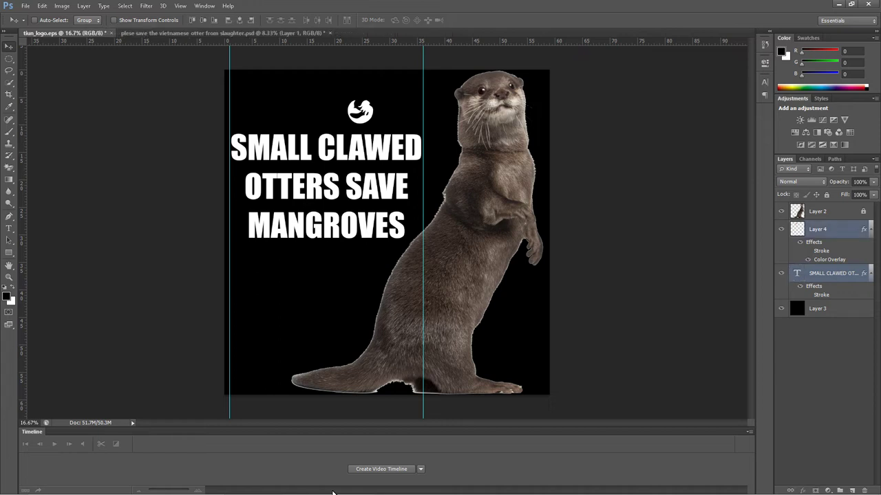
pyautogui.click(239, 20)
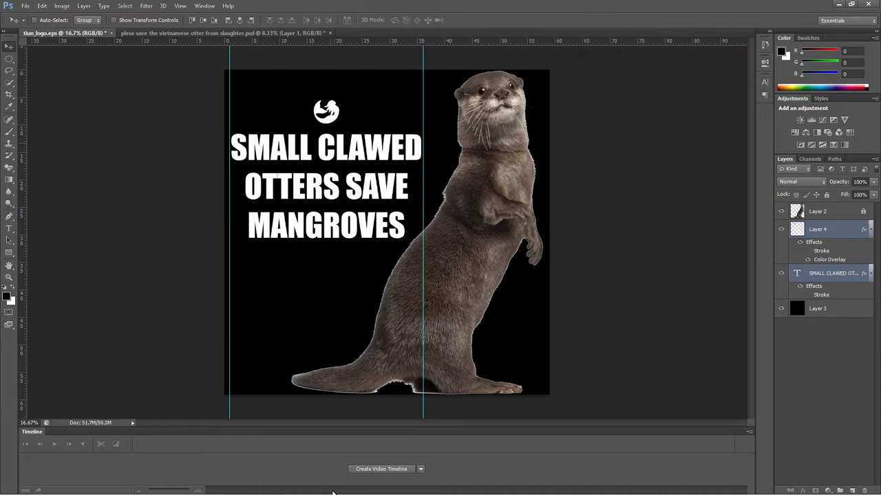
# - Examine the mirrored logo's edges and its alignment above the slogan at close zoom and full view
pyautogui.hotkey('ctrl', '+')
pyautogui.hotkey('ctrl', '+')
pyautogui.hotkey('ctrl', '+')
pyautogui.hotkey('ctrl', '+')
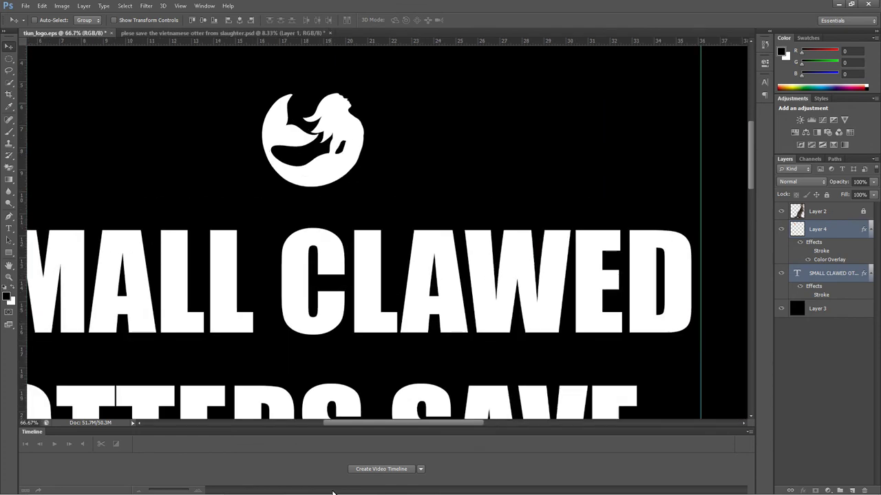
pyautogui.click(200, 33)
pyautogui.hotkey('ctrl', 'Tab')
pyautogui.hotkey('ctrl', '-')
pyautogui.hotkey('ctrl', '-')
pyautogui.hotkey('ctrl', '-')
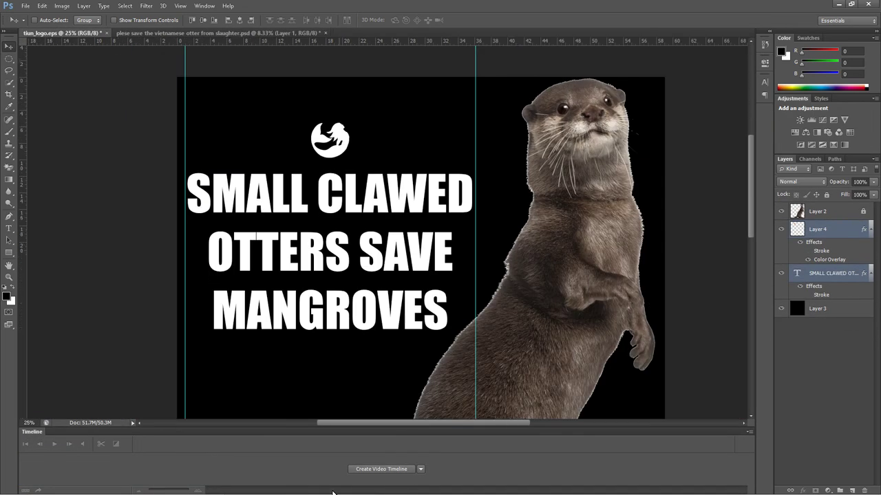
pyautogui.hotkey('ctrl', '+')
pyautogui.hotkey('ctrl', '+')
pyautogui.hotkey('ctrl', '+')
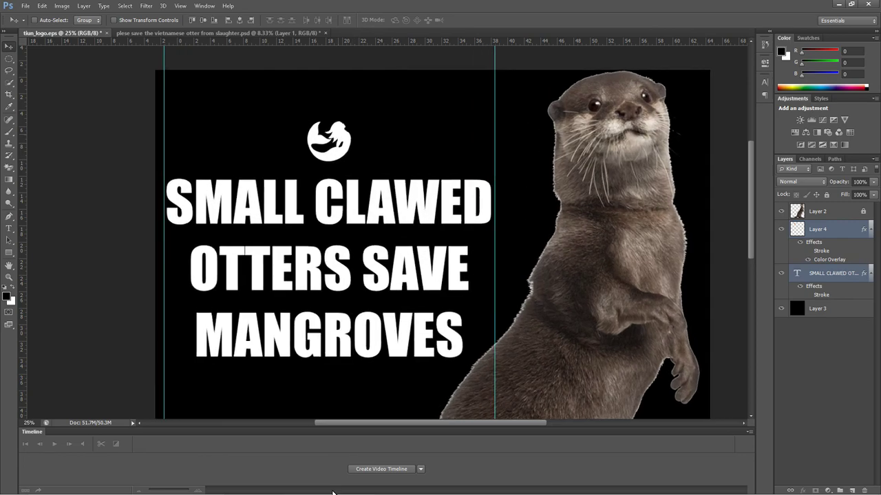
pyautogui.hotkey('ctrl', '+')
pyautogui.hotkey('ctrl', '+')
pyautogui.hotkey('ctrl', '+')
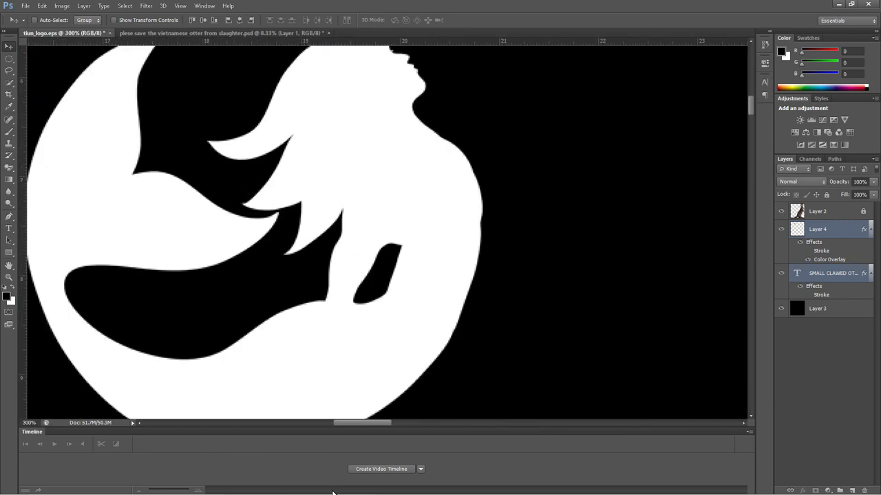
pyautogui.hotkey('ctrl', '-')
pyautogui.hotkey('ctrl', '-')
pyautogui.hotkey('ctrl', '-')
pyautogui.hotkey('ctrl', '-')
pyautogui.hotkey('ctrl', '-')
pyautogui.hotkey('ctrl', '-')
pyautogui.hotkey('ctrl', '-')
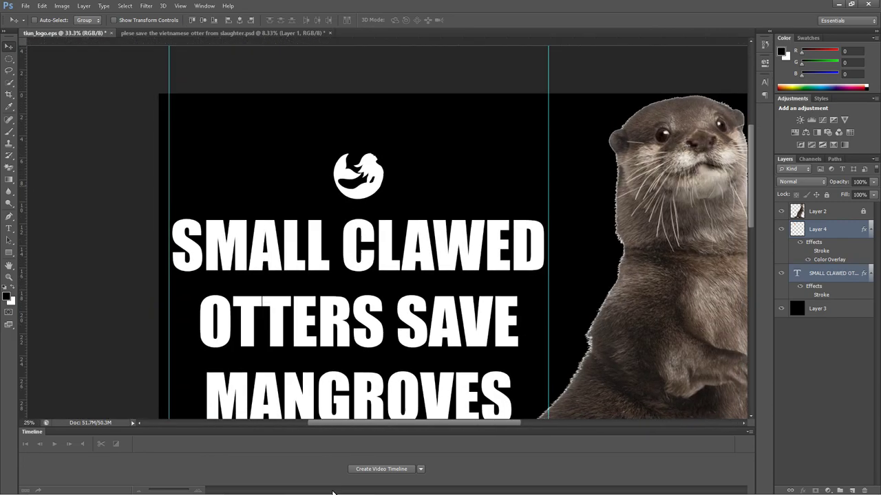
pyautogui.hotkey('ctrl', '-')
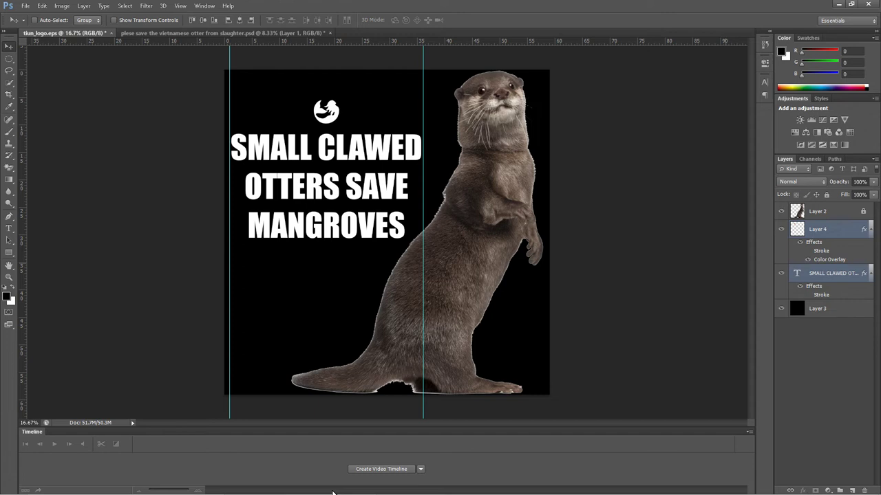
# - Undo the logo replacement back to the original logo above the slogan
pyautogui.hotkey('ctrl', 'alt', 'z')
pyautogui.hotkey('ctrl', 'alt', 'z')
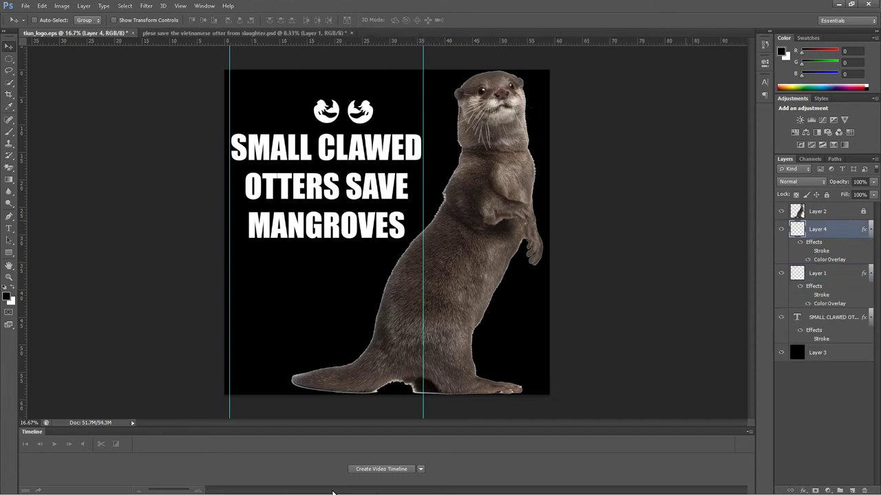
pyautogui.hotkey('ctrl', 'z')
pyautogui.hotkey('ctrl', 'z')
pyautogui.hotkey('ctrl', 'z')
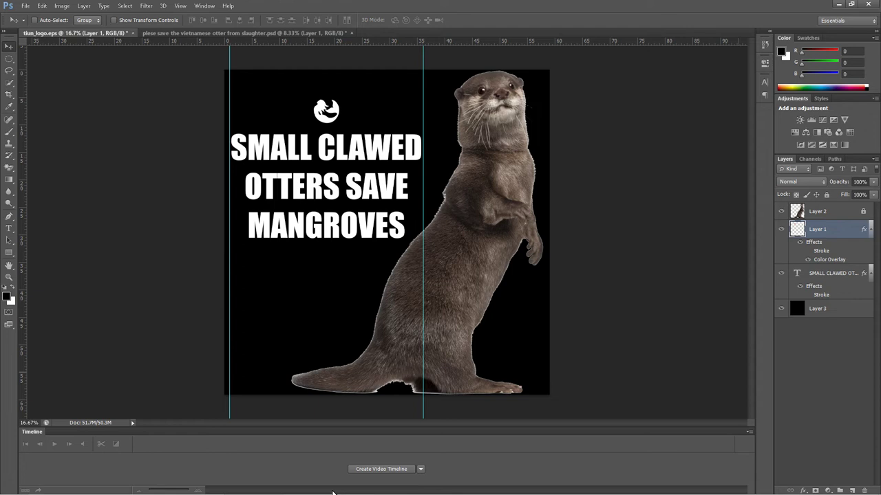
# - Close the Vietnamese river otter document without saving its changes
pyautogui.hotkey('alt', ']')
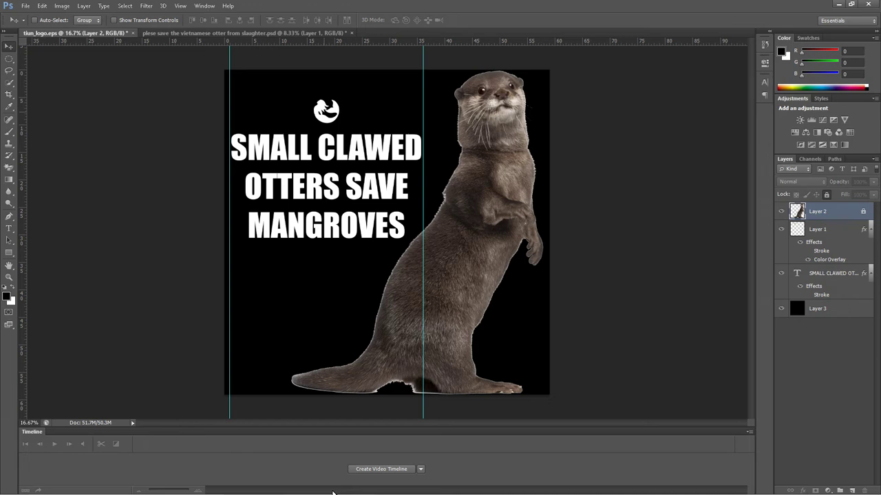
pyautogui.hotkey('ctrl', 'Tab')
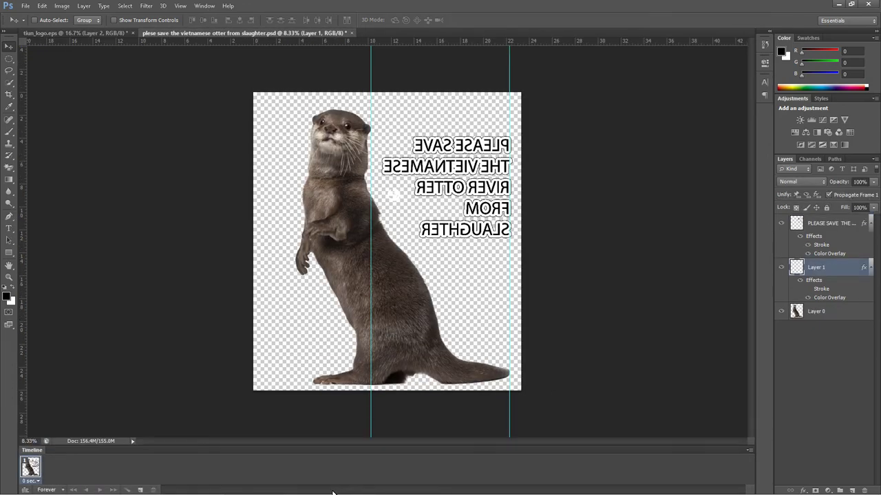
pyautogui.hotkey('ctrl', 'w')
pyautogui.press('Tab')
pyautogui.press('Escape')
pyautogui.hotkey('ctrl', 'w')
pyautogui.press('n')
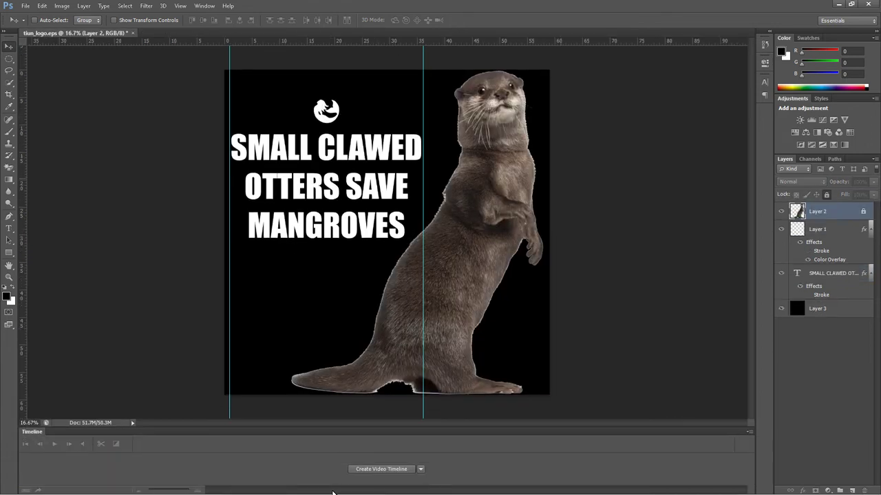
# - View the artwork without its black background layer, and show that layer again
pyautogui.hotkey('ctrl', 'z')
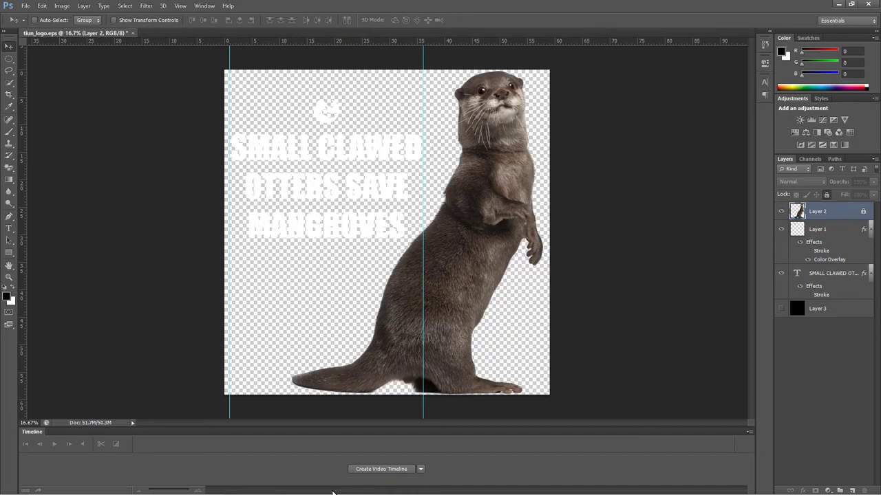
pyautogui.hotkey('ctrl', ',')
pyautogui.hotkey('alt', ',')
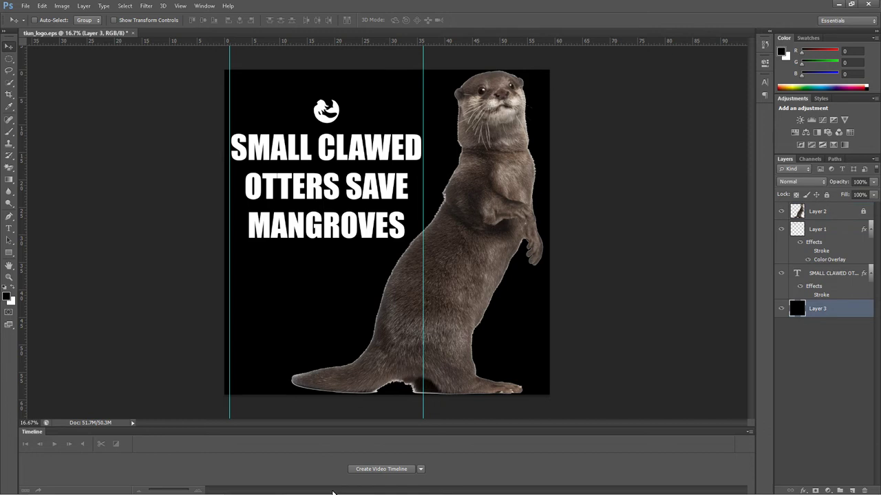
# - Duplicate the logo layer and place the copy in the black area below the slogan
pyautogui.moveTo(817, 229); pyautogui.dragTo(852, 490)
pyautogui.moveTo(326, 110); pyautogui.dragTo(314, 310)
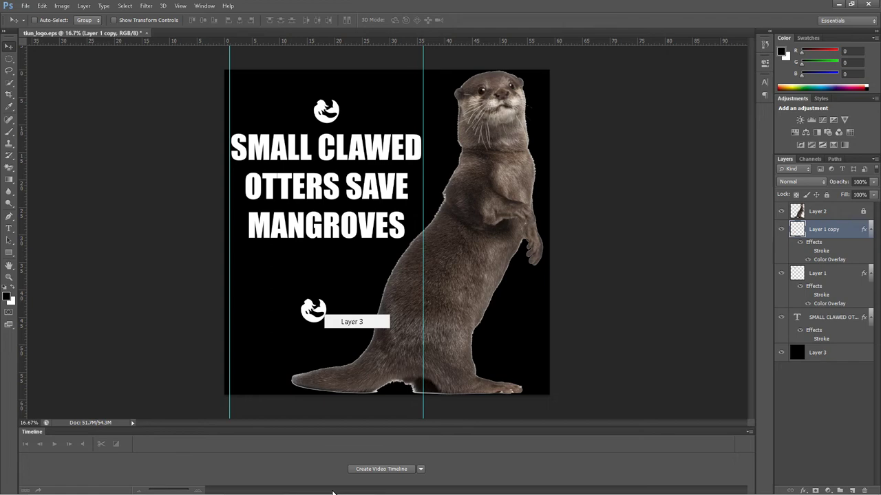
# - Try flipping the canvas horizontally with the duplicated logo layer selected, and undo the flip
pyautogui.hotkey('alt', 'i')
pyautogui.press('g')
pyautogui.press('Down')
pyautogui.press('Down')
pyautogui.press('Down')
pyautogui.press('Down')
pyautogui.press('Down')
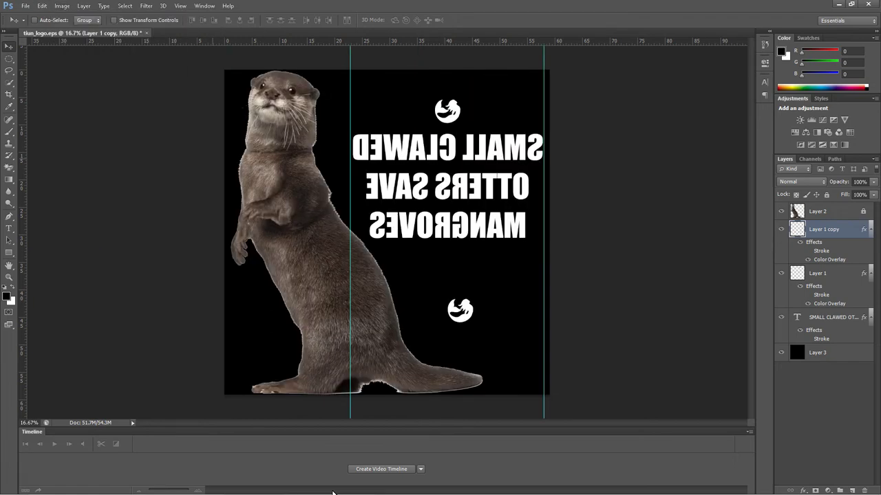
pyautogui.hotkey('ctrl', 'z')
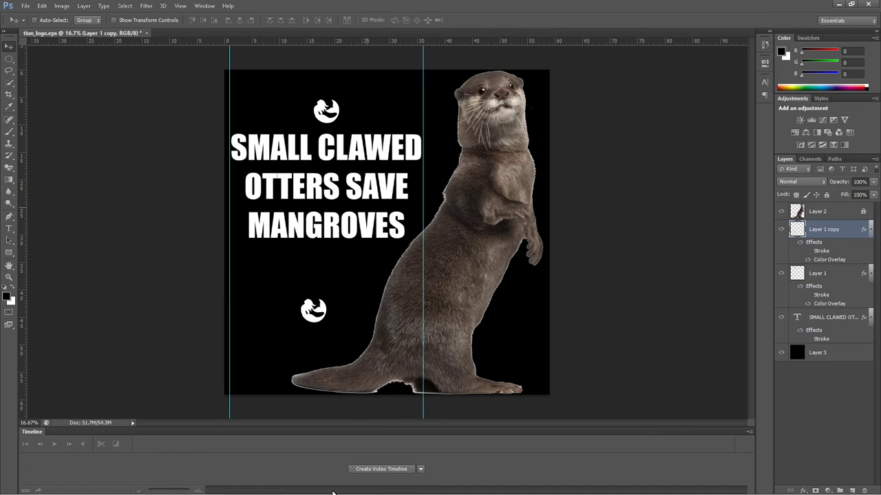
# - Create a new transparent document 250 by 250 centimeters at 72 pixels/inch in 32-bit RGB color
pyautogui.hotkey('ctrl', 'n')
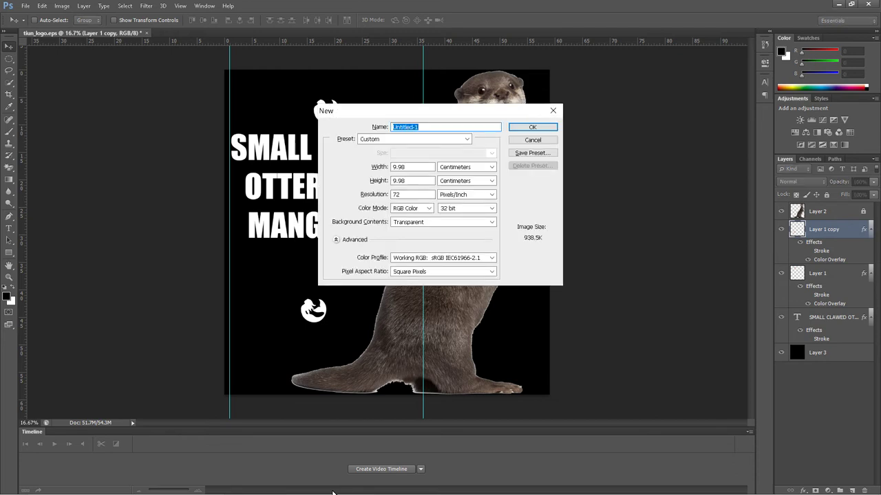
pyautogui.press('Tab')
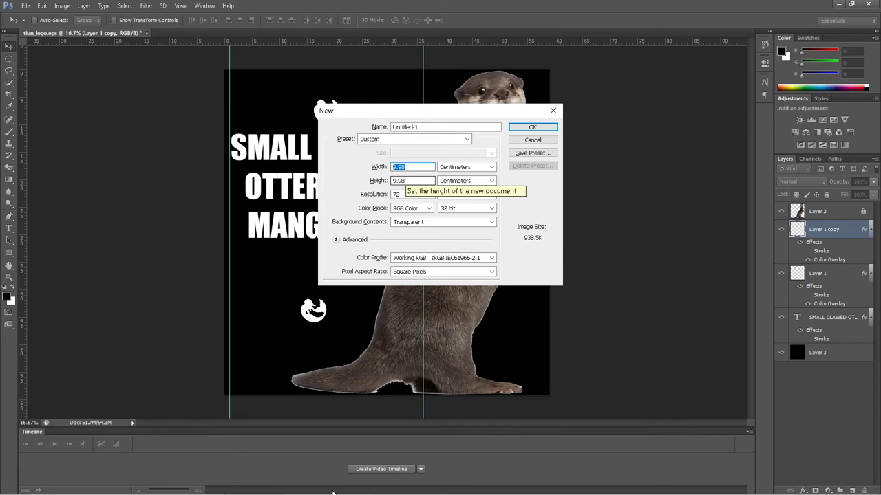
pyautogui.write('250')
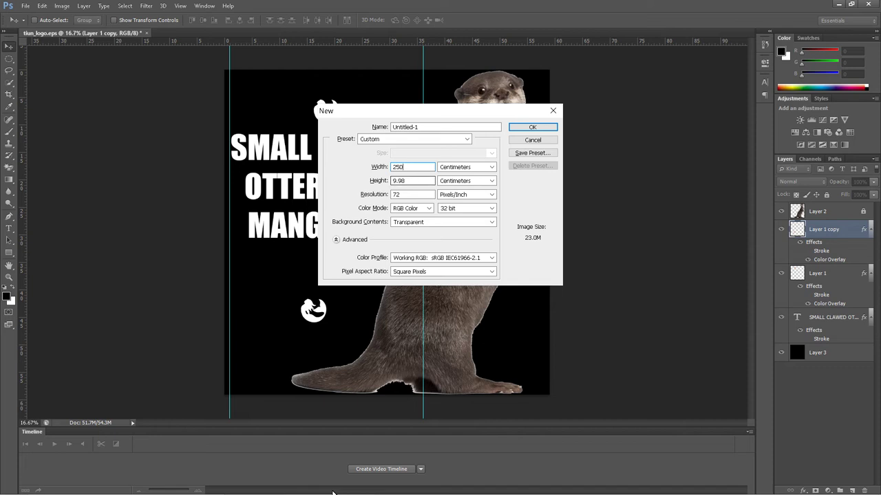
pyautogui.press('Tab')
pyautogui.write('250')
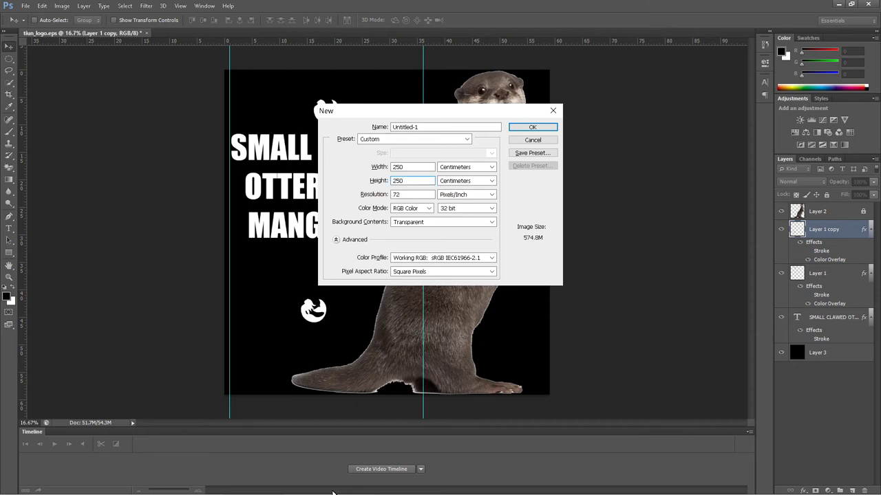
pyautogui.click(467, 208)
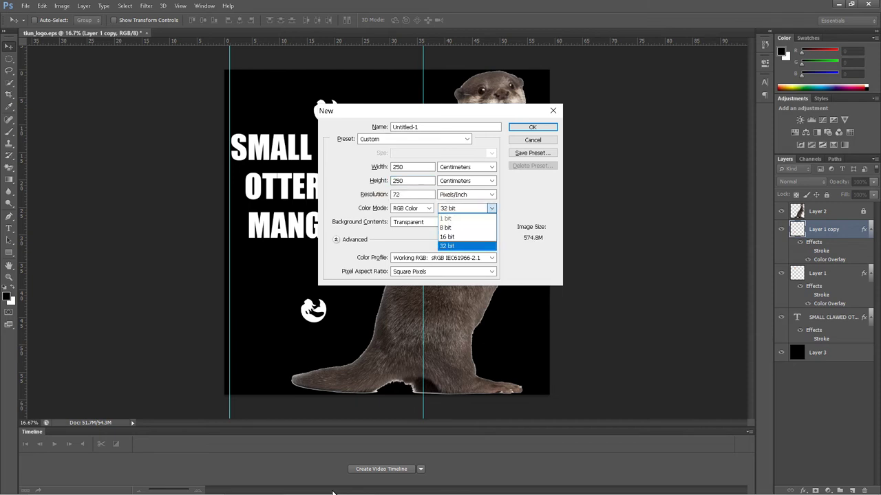
pyautogui.press('Return')
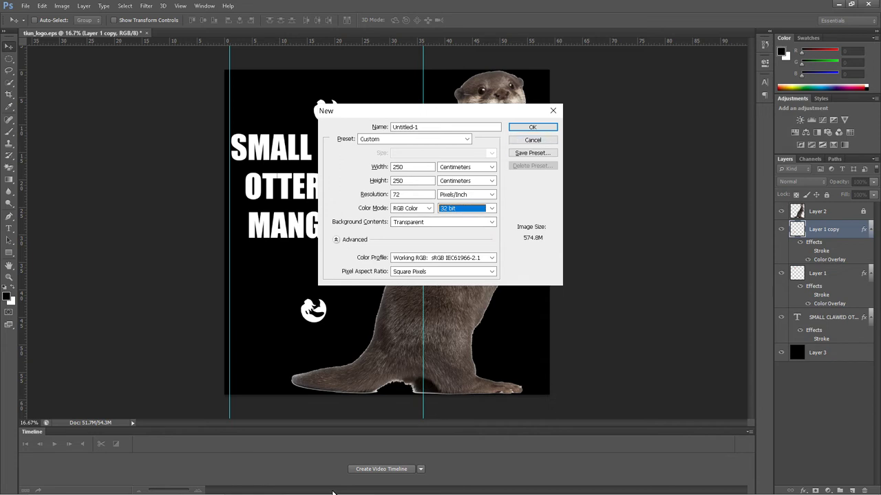
pyautogui.press('Return')
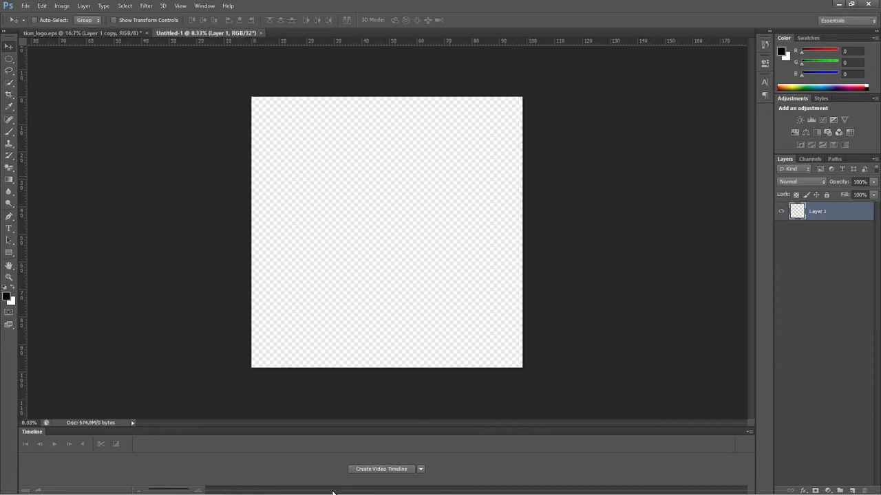
# - Copy the duplicated logo layer from tiun_logo.eps into the new document, accepting the different color depth
pyautogui.hotkey('ctrl', 'Tab')
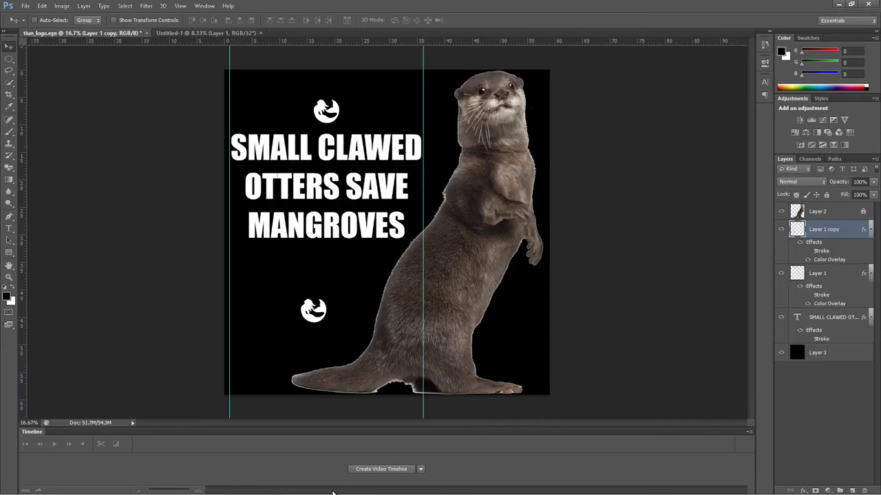
pyautogui.moveTo(313, 310); pyautogui.dragTo(387, 232)
pyautogui.hotkey('ctrl', 'v')
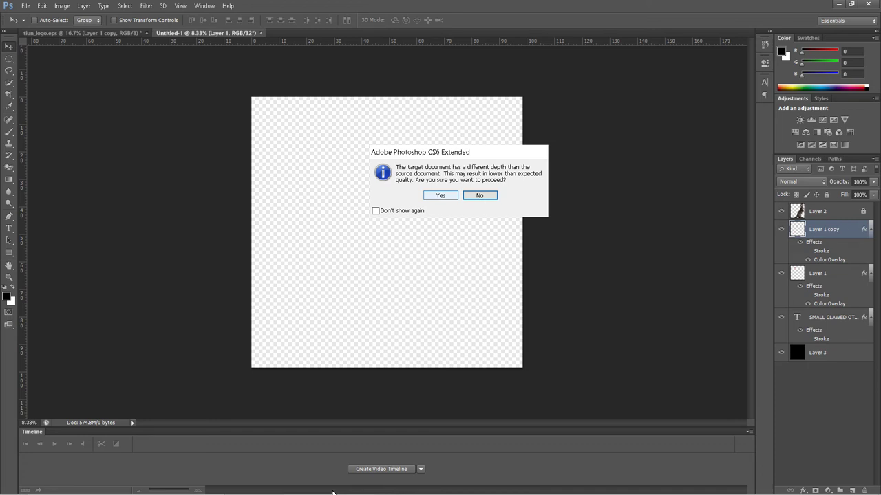
pyautogui.press('Tab')
pyautogui.press('Return')
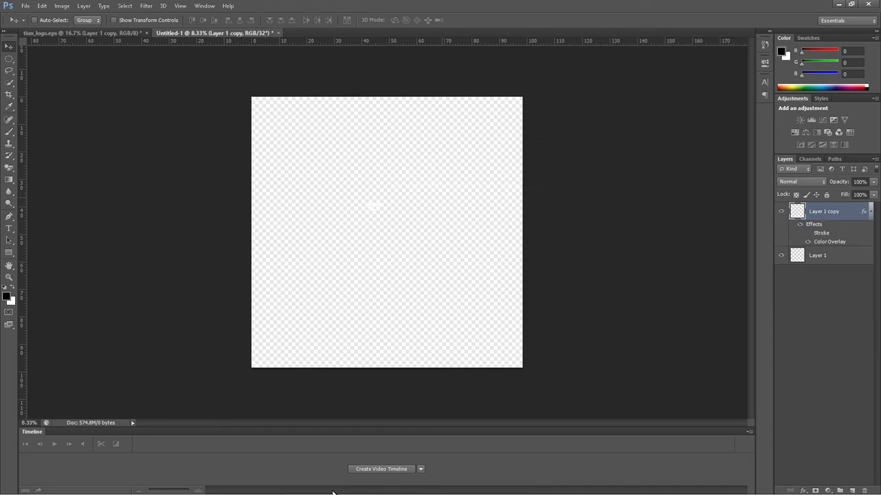
# - Flip the new document's canvas horizontally to mirror the copied logo
pyautogui.hotkey('ctrl', '+')
pyautogui.hotkey('ctrl', '+')
pyautogui.hotkey('ctrl', '+')
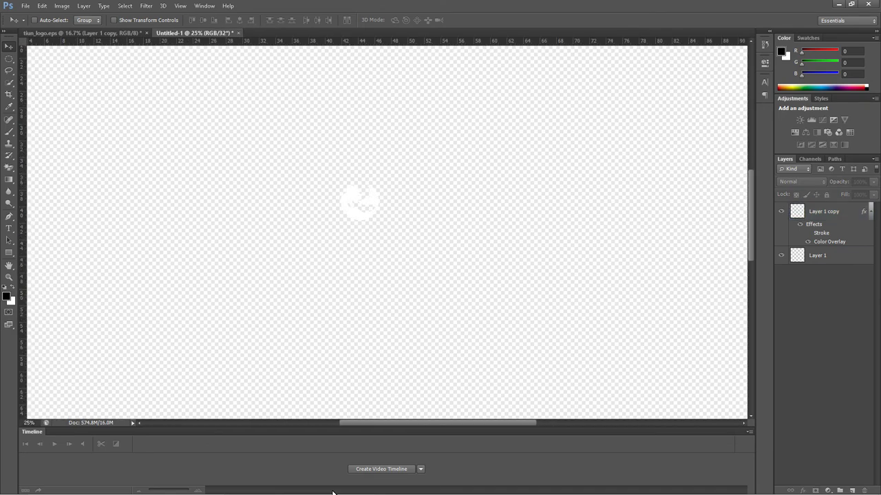
pyautogui.click(62, 5)
pyautogui.press('Right')
pyautogui.press('Left')
pyautogui.press('Down')
pyautogui.press('Up')
pyautogui.press('Right')
pyautogui.press('Left')
pyautogui.press('Right')
pyautogui.press('Down')
pyautogui.press('Down')
pyautogui.press('Down')
pyautogui.press('Down')
pyautogui.press('Down')
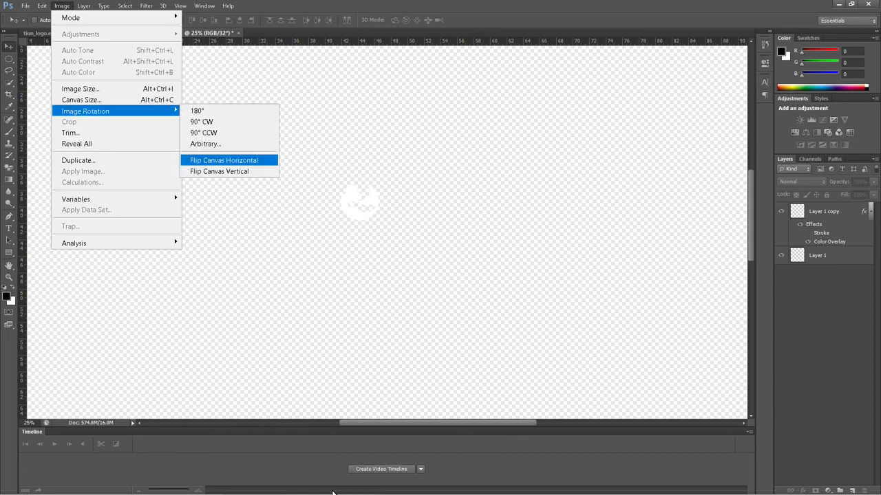
pyautogui.press('Return')
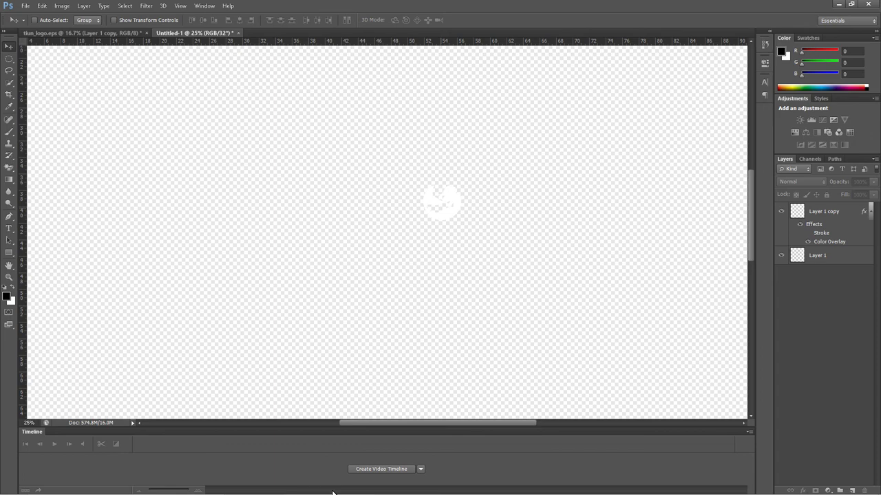
# - Try nudging the mirrored logo, and hide the empty Layer 1 beneath it
pyautogui.press('Left')
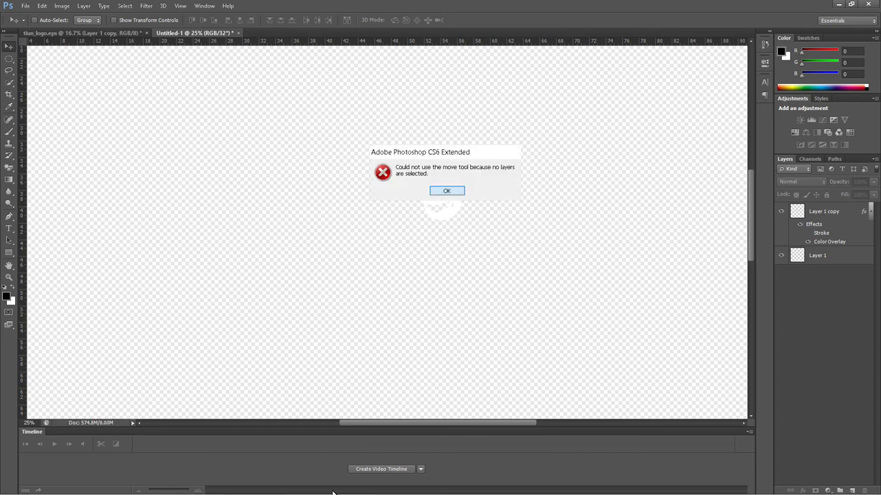
pyautogui.press('Return')
pyautogui.press('Right')
pyautogui.press('Return')
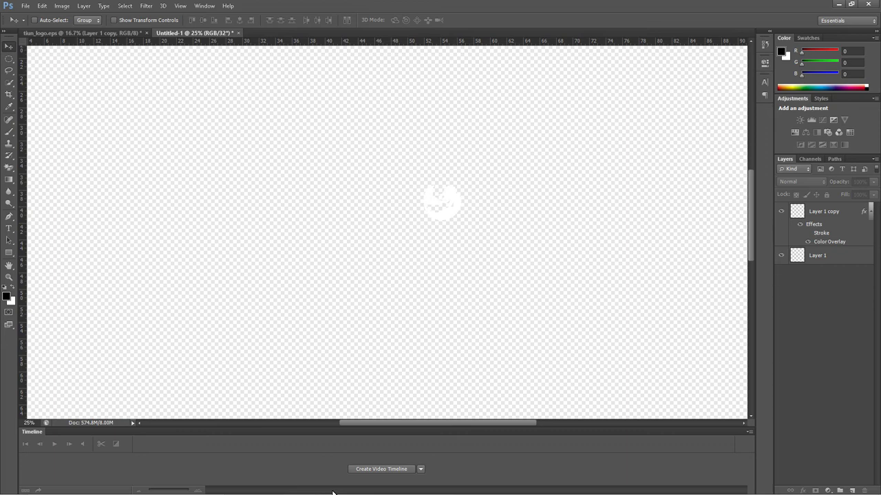
pyautogui.press('ctrl+')
pyautogui.press('Right')
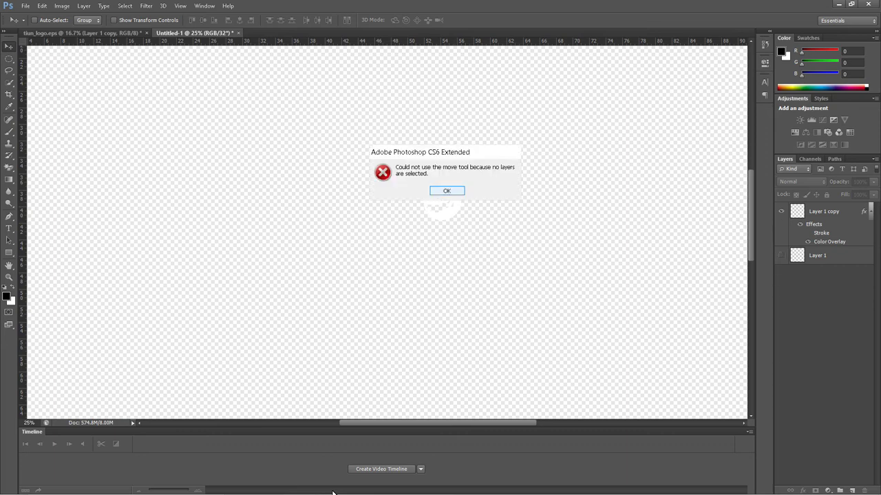
pyautogui.press('Return')
# - Copy the mirrored logo layer into tiun_logo.eps and place it exactly over the original logo above the slogan
pyautogui.click(823, 211)
pyautogui.moveTo(437, 198); pyautogui.dragTo(386, 232)
pyautogui.click(440, 195)
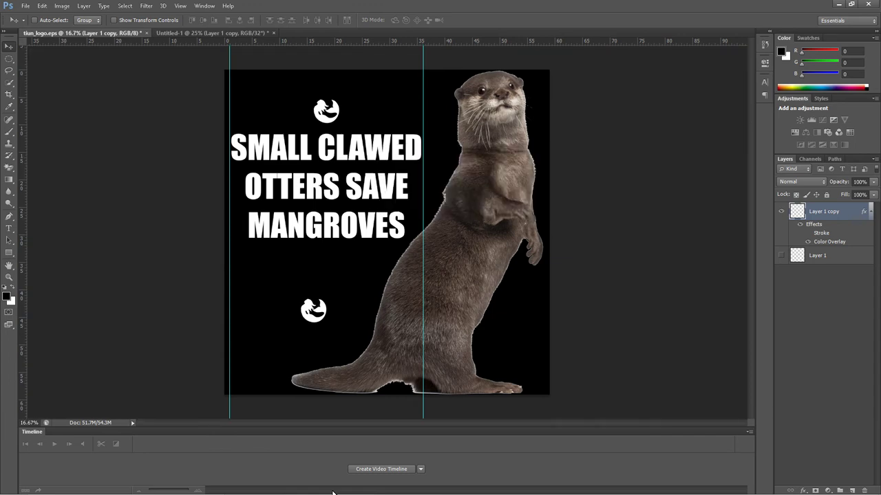
pyautogui.moveTo(368, 246); pyautogui.dragTo(327, 110)
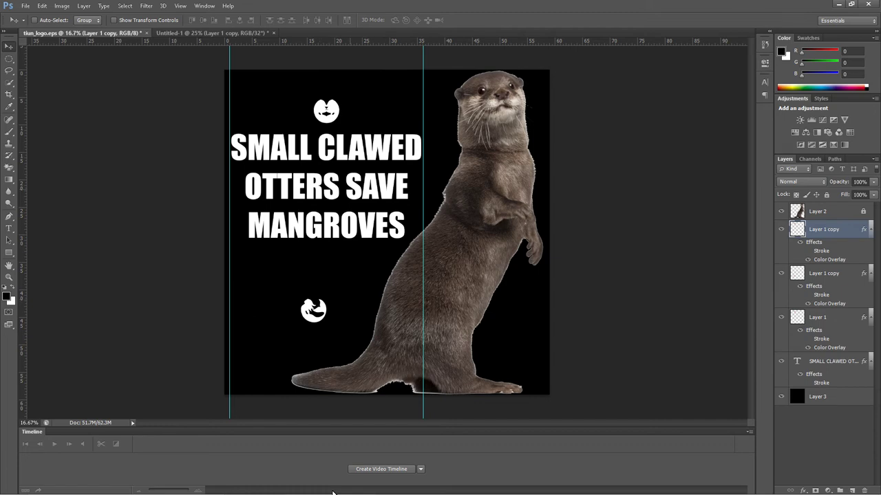
# - Identify the unflipped duplicate logo below the slogan by toggling its layer's visibility, and delete that layer
pyautogui.hotkey('ctrl', '+')
pyautogui.hotkey('ctrl', '+')
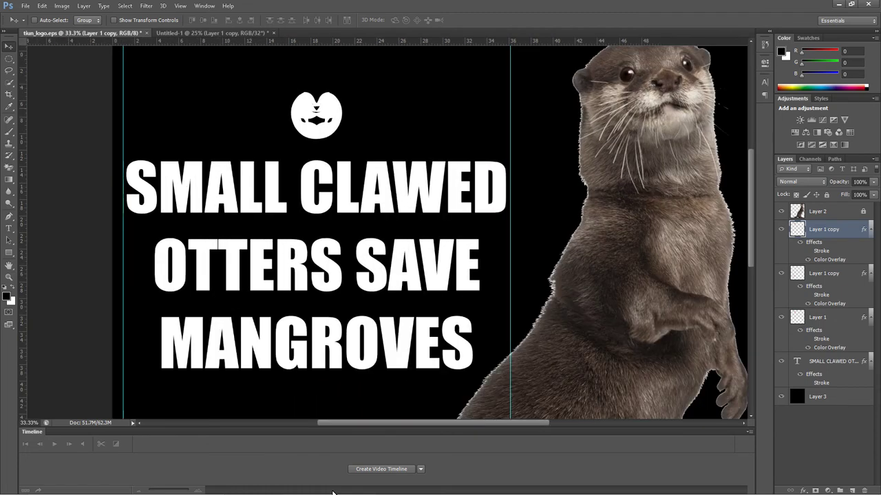
pyautogui.hotkey('ctrl', '-')
pyautogui.hotkey('ctrl', '-')
pyautogui.hotkey('ctrl', '-')
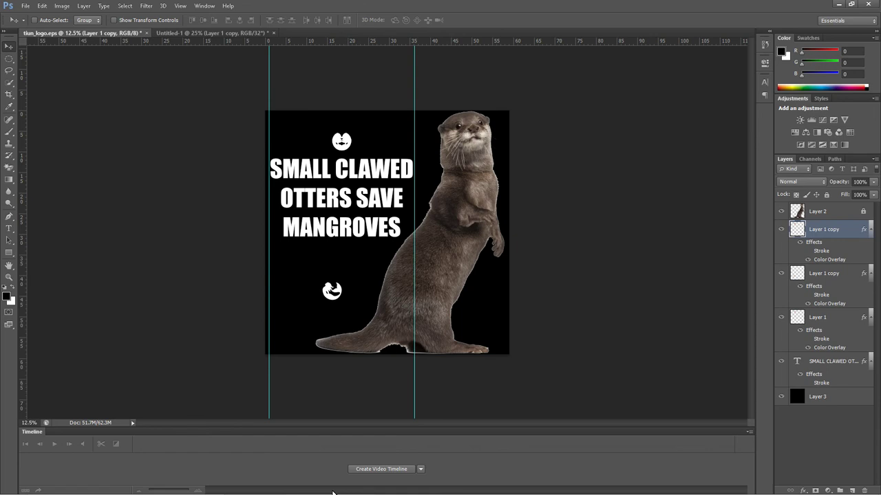
pyautogui.click(781, 273)
pyautogui.click(781, 273)
pyautogui.click(823, 273)
pyautogui.press('Delete')
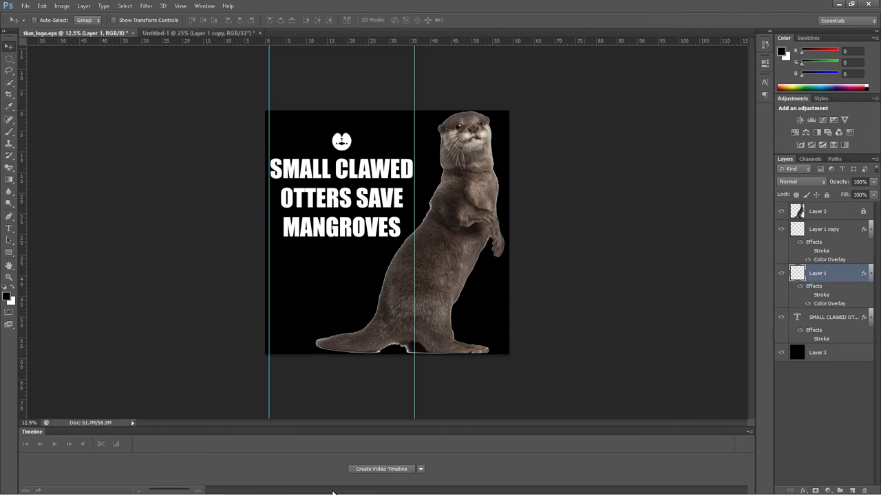
# - Try merging the mirrored logo layer into the original logo layer, and undo the merge
pyautogui.click(781, 229)
pyautogui.click(781, 229)
pyautogui.hotkey('alt', ']')
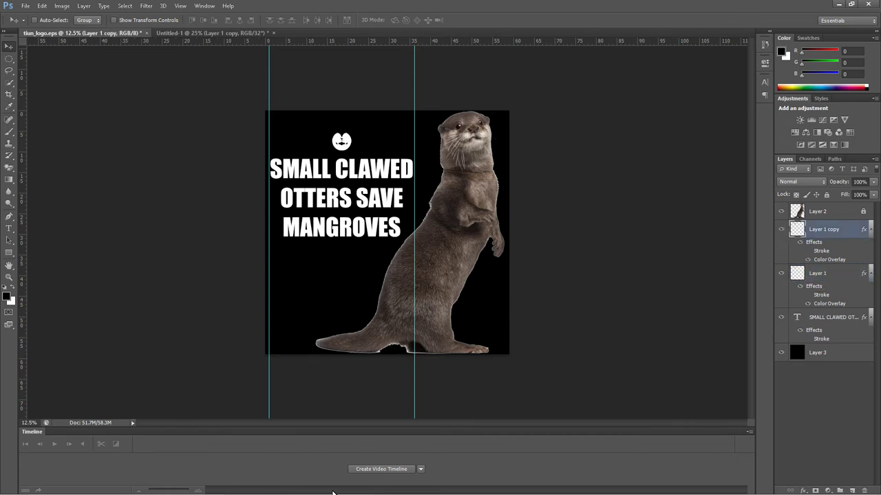
pyautogui.hotkey('ctrl', 'e')
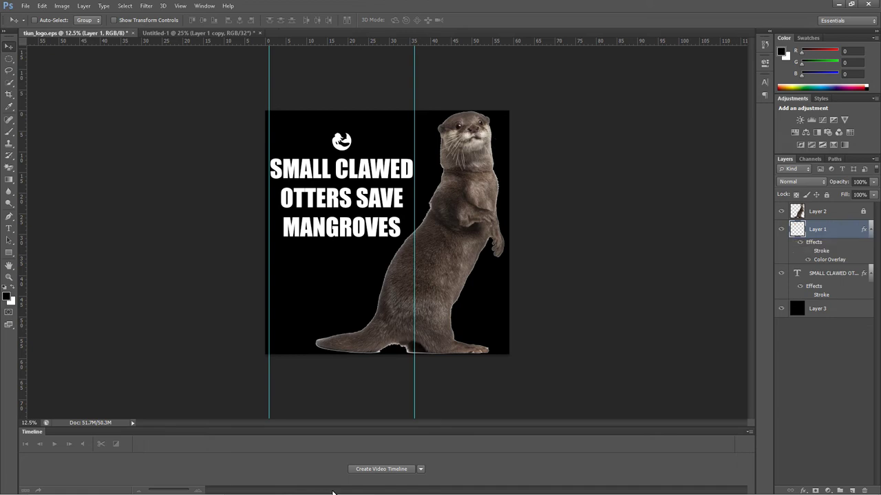
pyautogui.hotkey('ctrl', 'z')
# - Hide the original logo layer so only the mirrored logo shows above the slogan
pyautogui.hotkey('alt', '[')
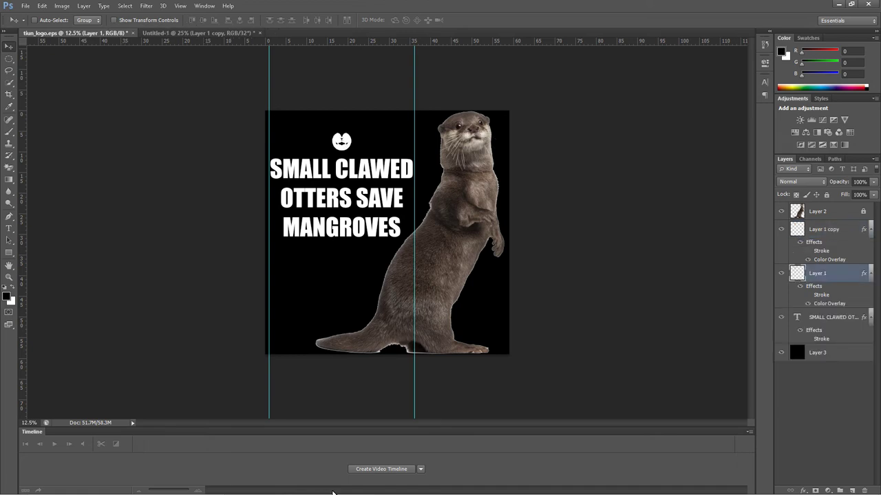
pyautogui.hotkey('ctrl', ',')
pyautogui.hotkey('ctrl', ',')
pyautogui.hotkey('ctrl', ',')
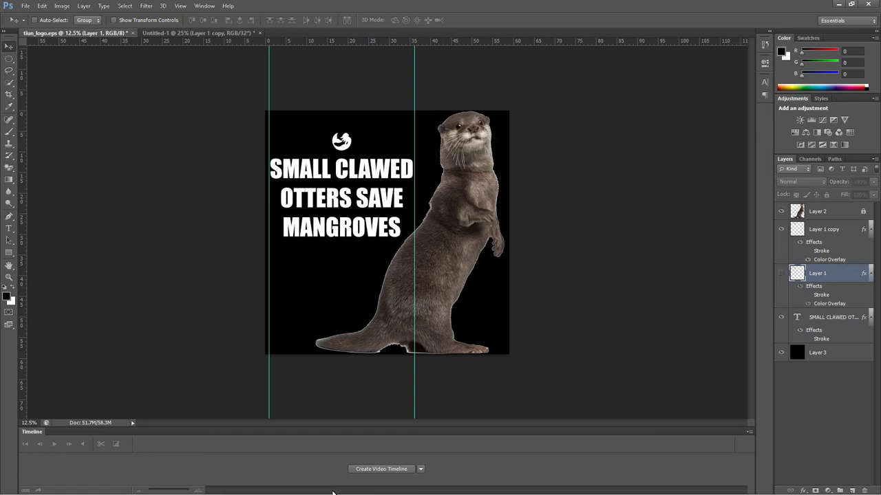
# - Compare the mirrored logo with the original logo layer shown and hidden, and inspect its edges up close
pyautogui.hotkey('ctrl', '+')
pyautogui.hotkey('ctrl', '+')
pyautogui.hotkey('ctrl', '+')
pyautogui.hotkey('ctrl', '+')
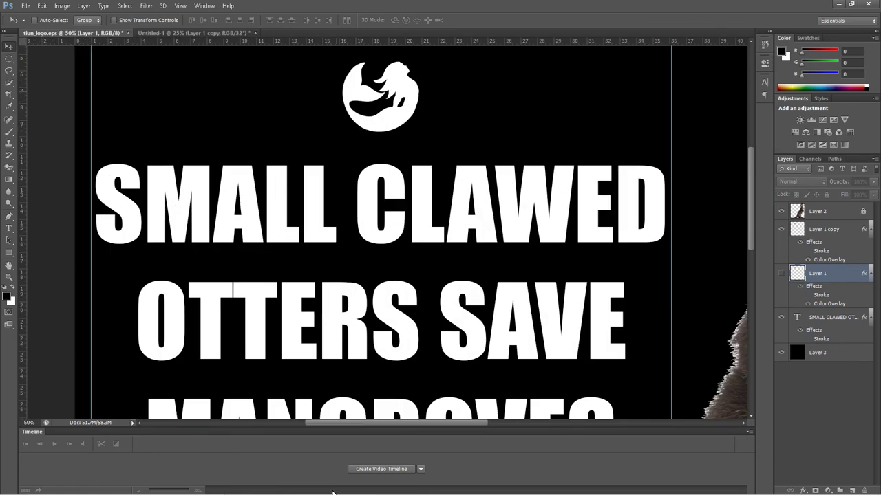
pyautogui.hotkey('ctrl', ',')
pyautogui.hotkey('ctrl', ',')
pyautogui.hotkey('ctrl', ',')
pyautogui.hotkey('ctrl', ',')
pyautogui.hotkey('ctrl', '+')
pyautogui.hotkey('ctrl', '+')
pyautogui.hotkey('ctrl', '+')
pyautogui.hotkey('ctrl', '+')
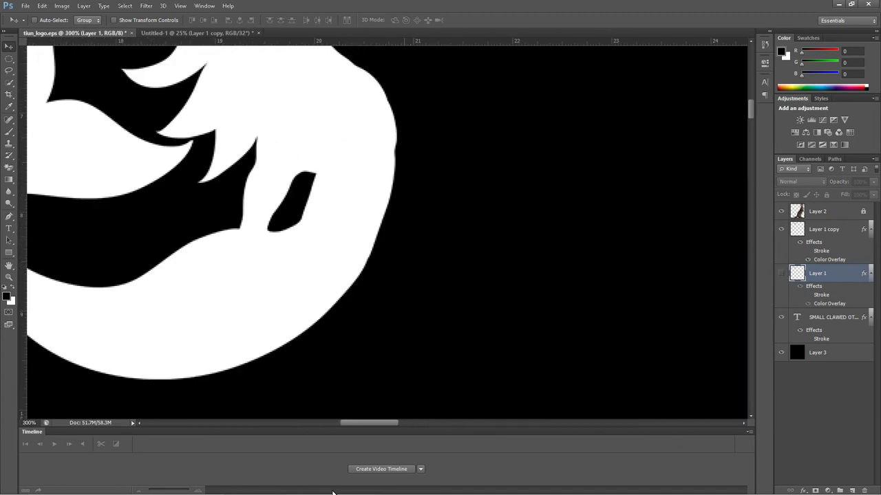
pyautogui.hotkey('ctrl', '-')
pyautogui.hotkey('ctrl', '-')
pyautogui.hotkey('ctrl', '-')
pyautogui.hotkey('ctrl', '-')
pyautogui.hotkey('ctrl', '-')
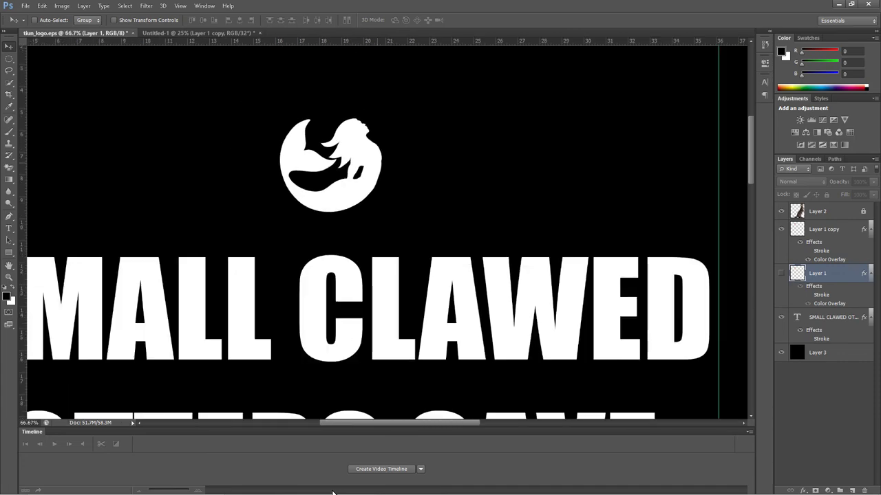
# - Delete the hidden original logo layer from the artwork
pyautogui.hotkey('ctrl', '-')
pyautogui.hotkey('ctrl', '-')
pyautogui.hotkey('ctrl', '-')
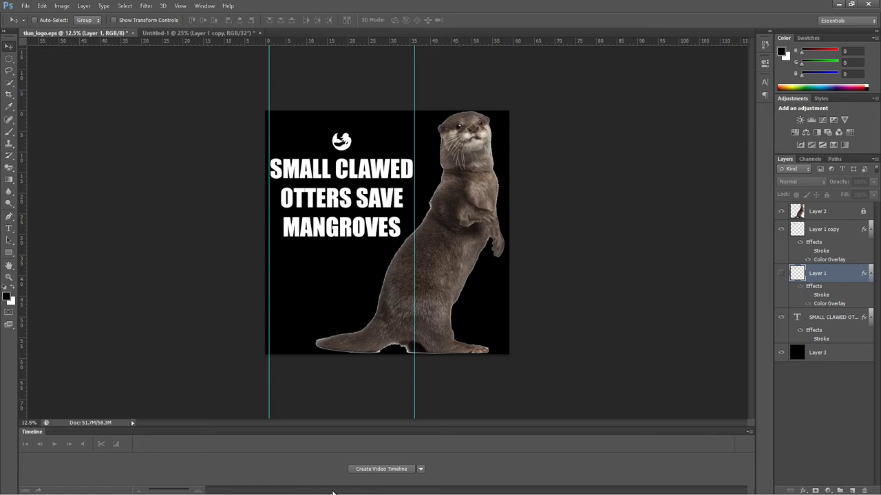
pyautogui.press('Delete')
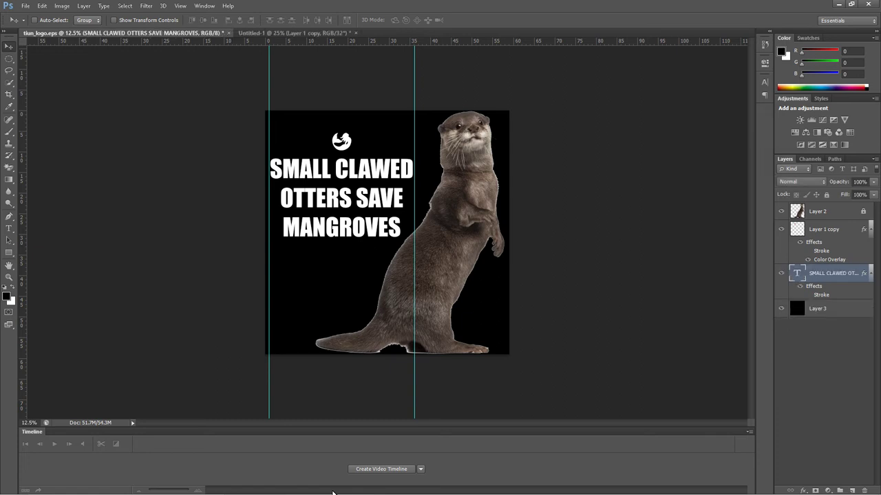
# - Try nudging the mirrored logo upward on its own, and undo the move
pyautogui.hotkey('alt', ']')
pyautogui.hotkey('shift', 'Up')
pyautogui.hotkey('shift', 'Up')
pyautogui.hotkey('shift', 'Up')
pyautogui.hotkey('shift', 'Up')
pyautogui.hotkey('shift', 'Up')
pyautogui.hotkey('shift', 'Up')
pyautogui.hotkey('shift', 'Up')
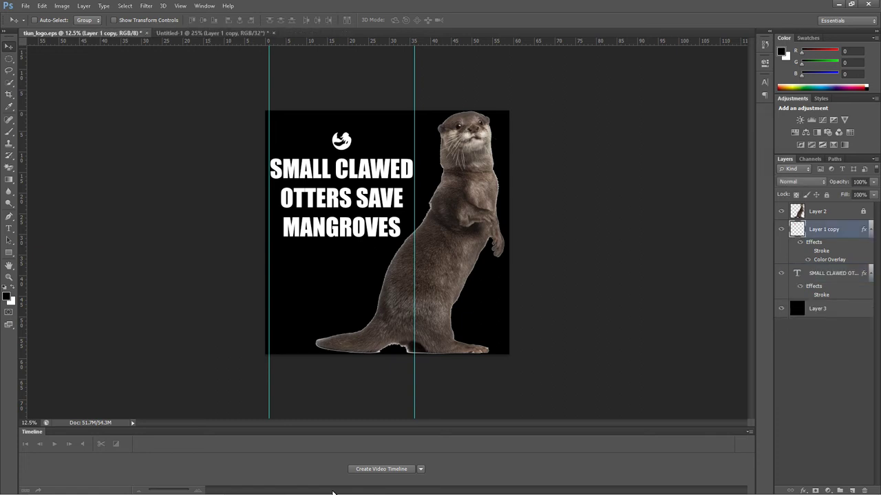
pyautogui.hotkey('ctrl', 'z')
# - Move the mirrored logo and the slogan text together upward until the logo sits near the artwork's upper edge
pyautogui.hotkey('shift', 'alt', '[')
pyautogui.hotkey('shift', 'Up')
pyautogui.hotkey('shift', 'Up')
pyautogui.hotkey('shift', 'Up')
pyautogui.hotkey('shift', 'Up')
pyautogui.hotkey('shift', 'Up')
pyautogui.hotkey('shift', 'Up')
pyautogui.hotkey('shift', 'Up')
pyautogui.hotkey('shift', 'Up')
pyautogui.hotkey('shift', 'Up')
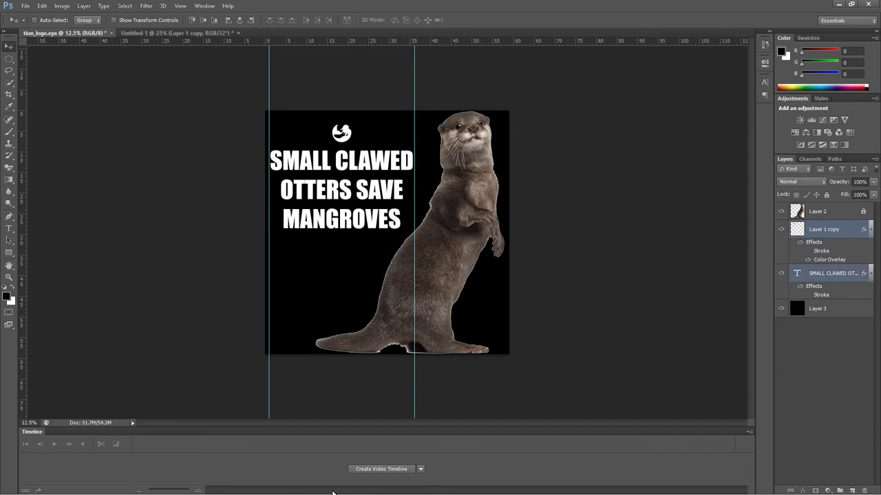
pyautogui.hotkey('shift', 'Up')
pyautogui.hotkey('shift', 'Up')
pyautogui.hotkey('shift', 'Up')
pyautogui.hotkey('shift', 'Up')
pyautogui.hotkey('shift', 'Up')
pyautogui.hotkey('shift', 'Up')
pyautogui.hotkey('shift', 'Up')
pyautogui.hotkey('shift', 'Up')
pyautogui.hotkey('shift', 'Up')
pyautogui.hotkey('shift', 'Up')
pyautogui.hotkey('shift', 'Up')
pyautogui.hotkey('shift', 'Up')
pyautogui.hotkey('shift', 'Up')
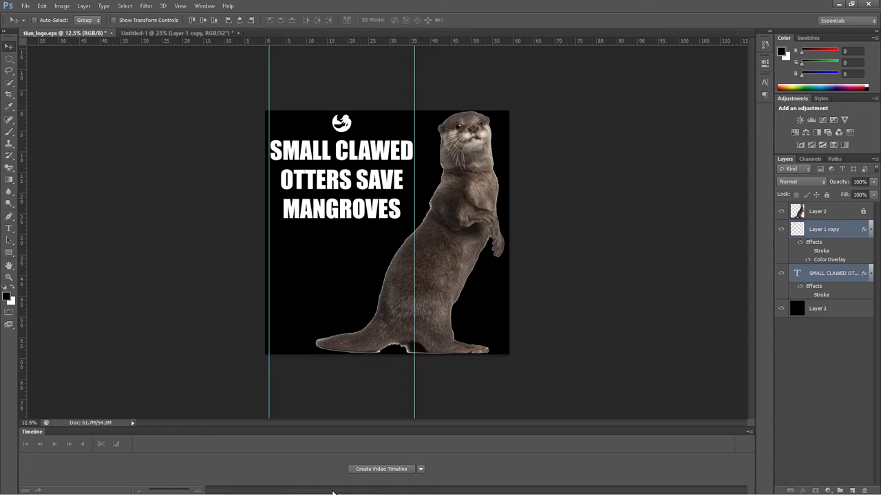
# - Stretch the slogan text layer downward to about 122% of its height, keeping its top edge and width
pyautogui.click(833, 273)
pyautogui.hotkey('ctrl', 't')
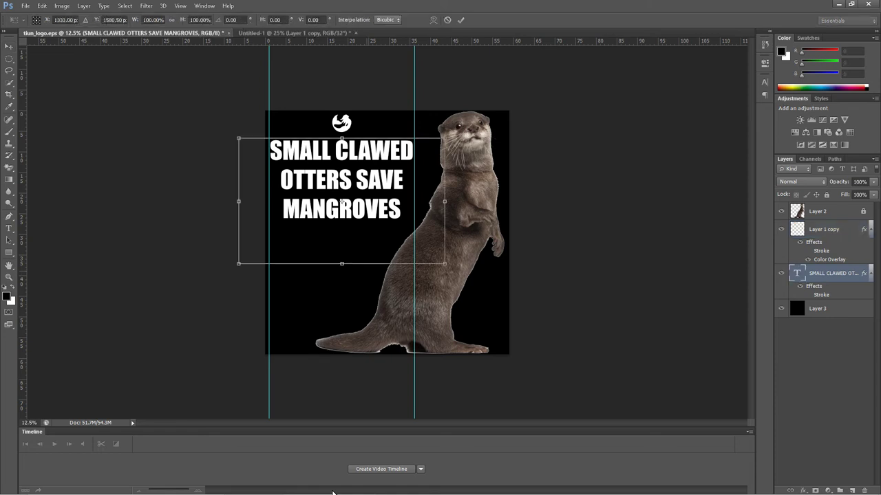
pyautogui.moveTo(342, 263); pyautogui.dragTo(342, 290)
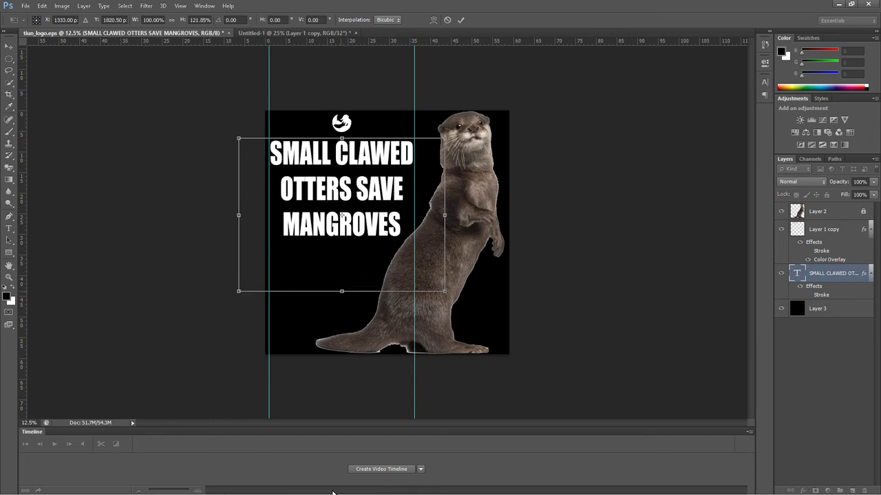
pyautogui.press('Return')
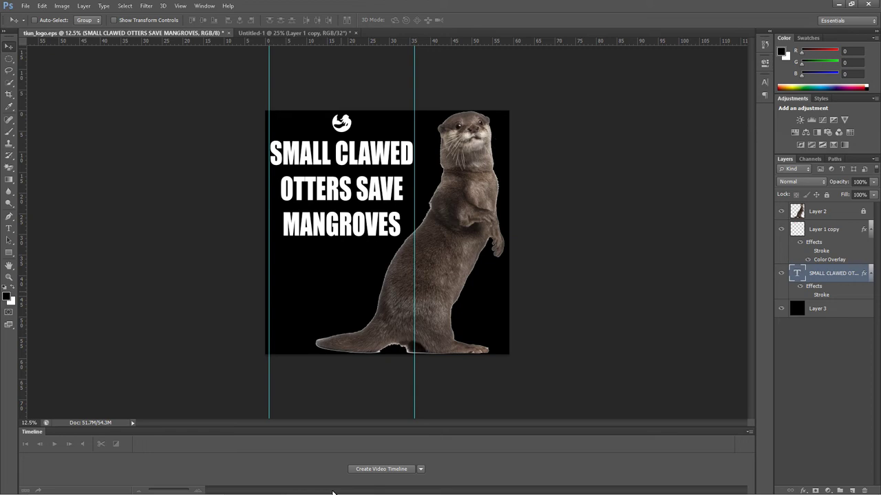
# - Shorten the slogan text slightly, scaling its height to about 97% from the bottom edge
pyautogui.hotkey('ctrl', 't')
pyautogui.moveTo(342, 291); pyautogui.dragTo(341, 287)
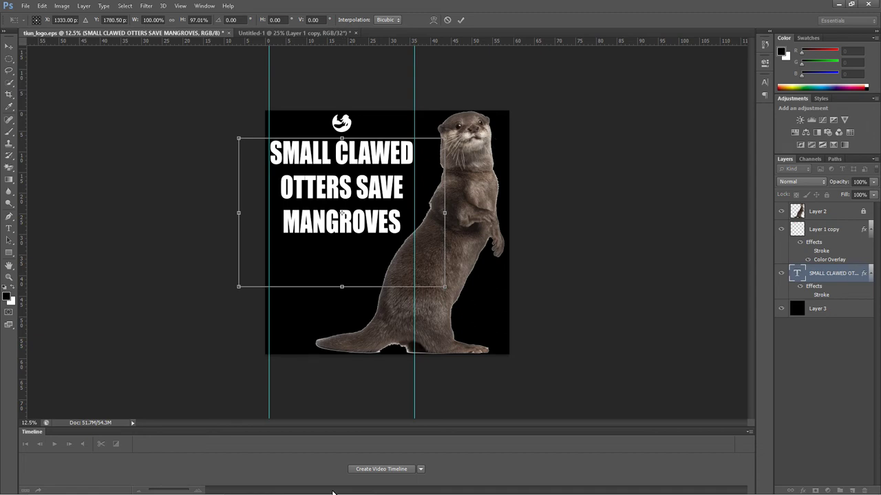
pyautogui.press('Return')
# - Select the mirrored logo together with the slogan text and nudge both slightly downward
pyautogui.hotkey('alt', 'shift', ']')
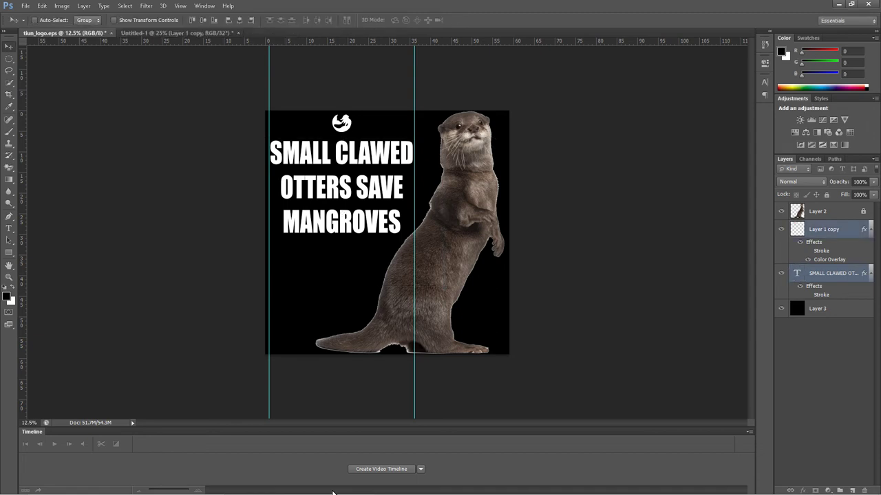
pyautogui.hotkey('shift', 'Down')
pyautogui.hotkey('shift', 'Down')
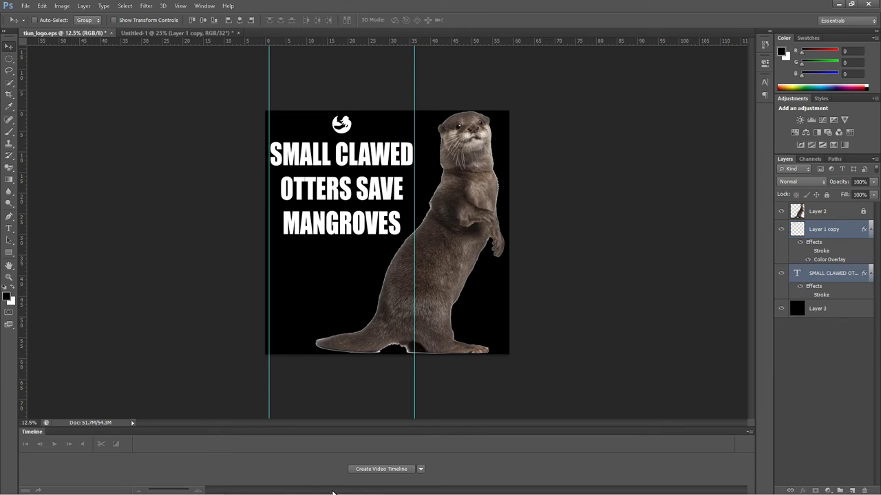
# - Compare the artwork with and without the black background, Layer 3, and leave that layer hidden
pyautogui.hotkey('alt', ',')
pyautogui.hotkey('ctrl', ',')
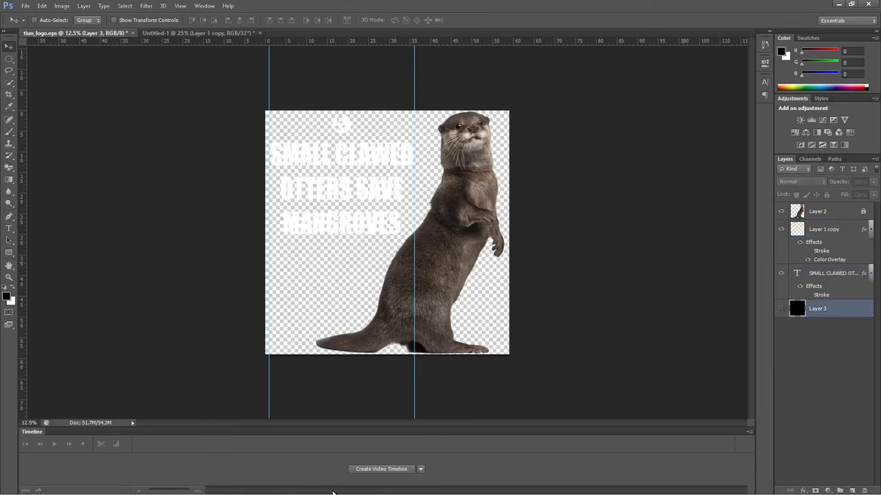
pyautogui.hotkey('ctrl', ',')
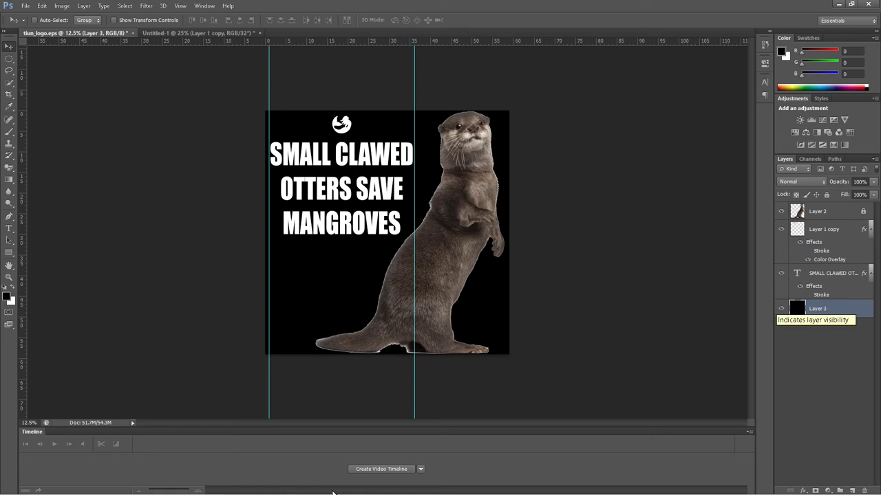
pyautogui.hotkey('ctrl', ',')
pyautogui.hotkey('ctrl', ',')
pyautogui.hotkey('ctrl', ',')
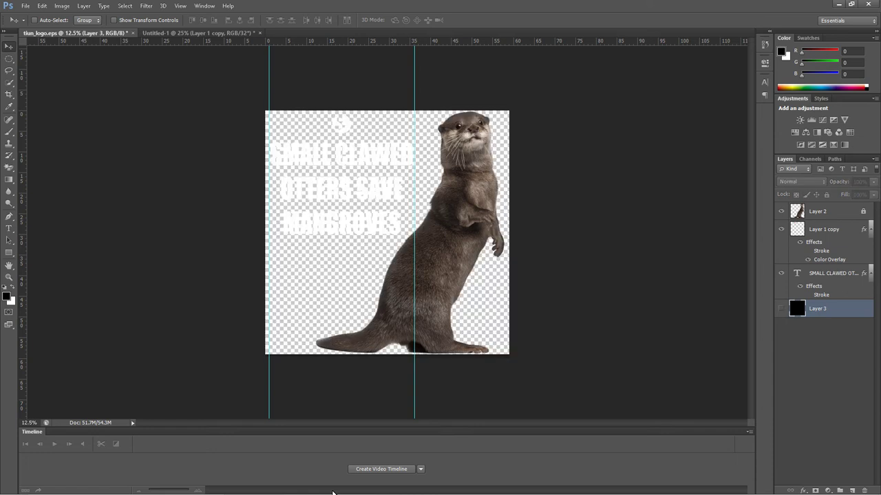
# - Try to save the artwork to the Desktop as tiun_logo.png in PNG format, replacing the existing file
pyautogui.hotkey('alt', 'f')
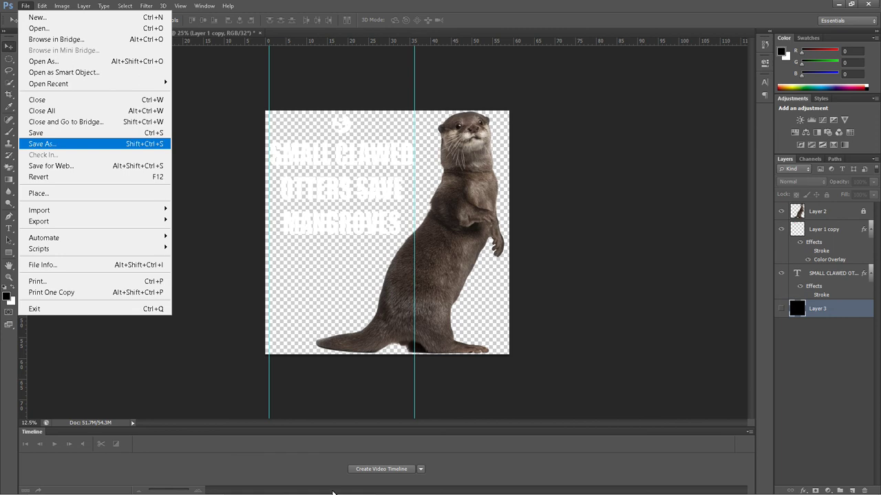
pyautogui.click(43, 144)
pyautogui.click(295, 154)
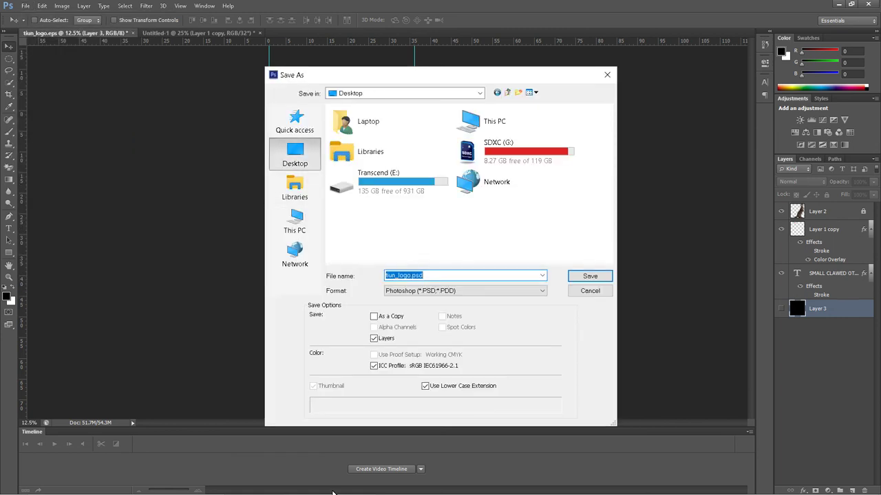
pyautogui.click(465, 290)
pyautogui.press('Down')
pyautogui.press('Down')
pyautogui.press('Down')
pyautogui.press('Down')
pyautogui.press('Down')
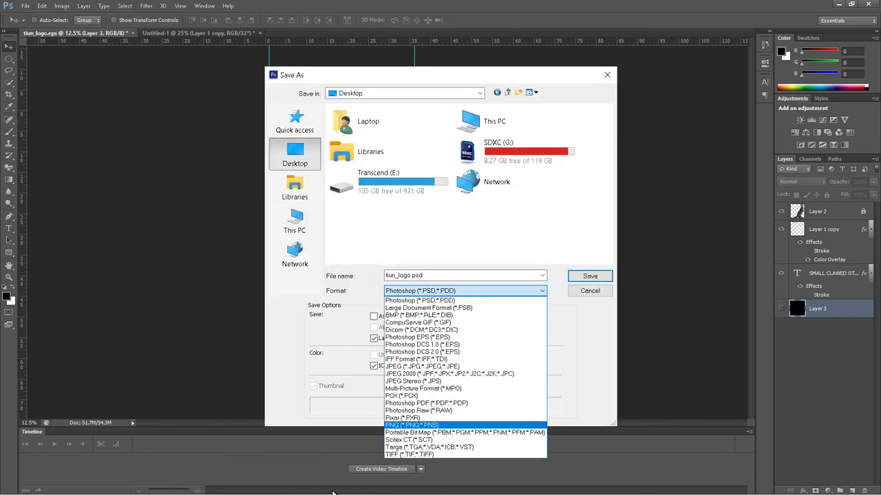
pyautogui.press('Return')
pyautogui.press('Return')
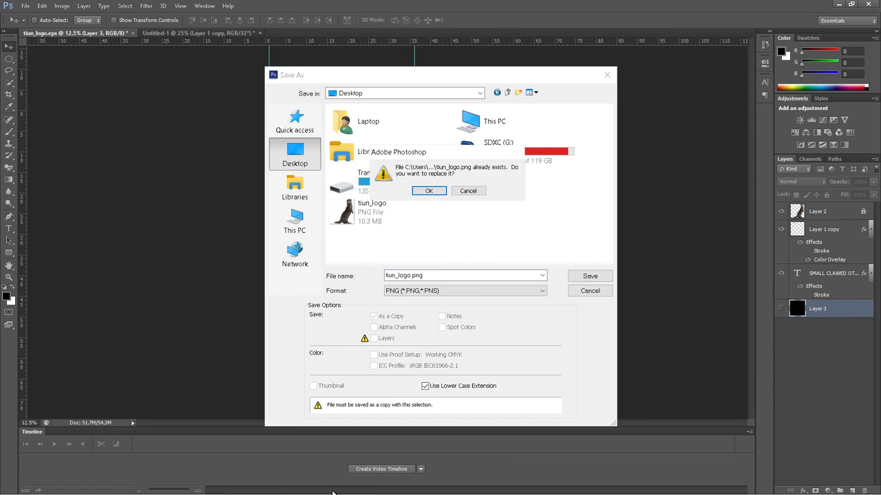
pyautogui.press('Return')
pyautogui.press('Return')
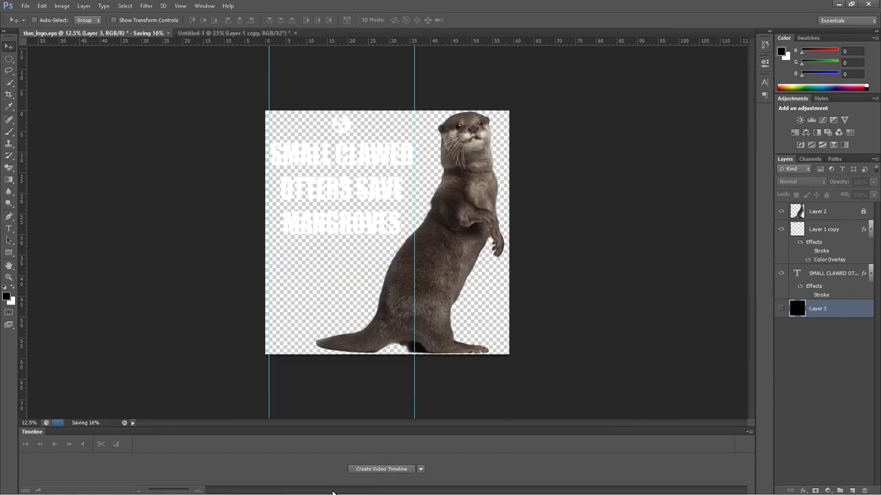
# - Switch to the Patreon page in Chrome and try to replace the shirt artwork with the tiun_logo PNG from the Desktop
pyautogui.moveTo(332, 486)
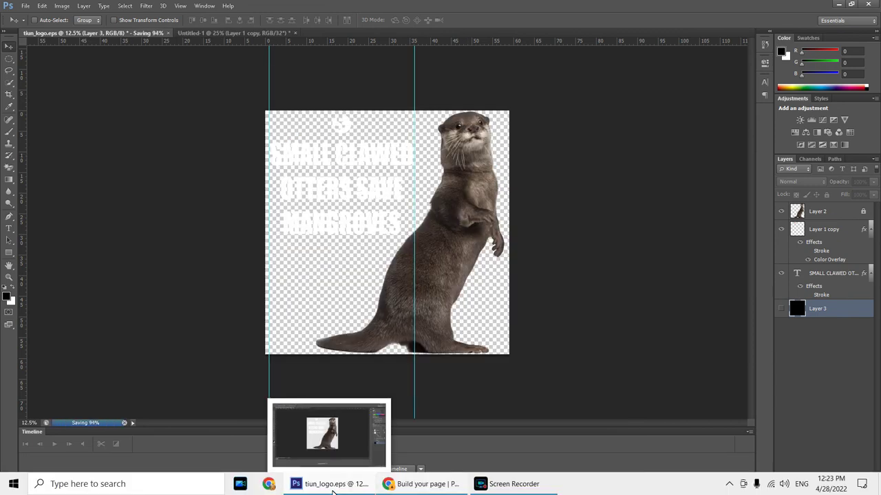
pyautogui.click(389, 483)
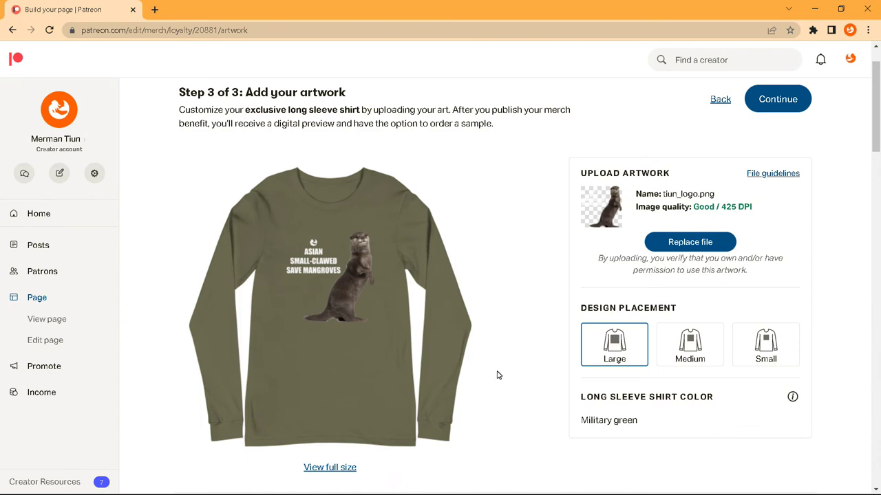
pyautogui.click(686, 242)
pyautogui.click(203, 93)
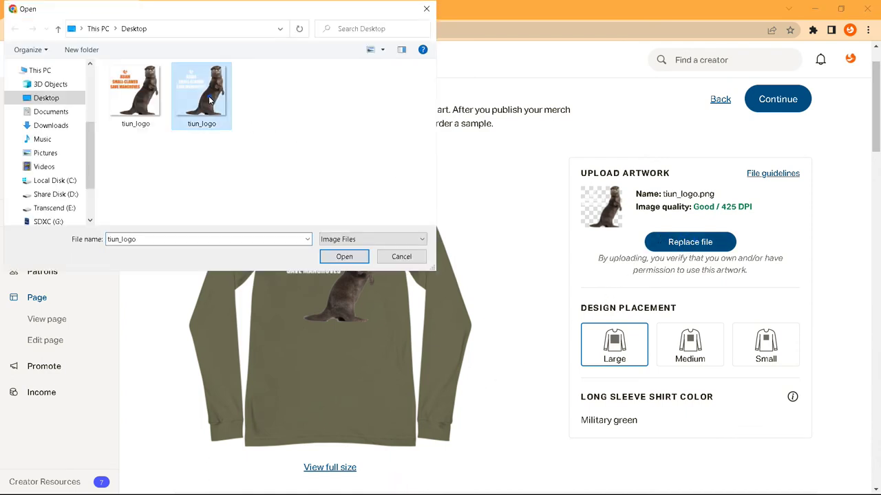
pyautogui.click(352, 258)
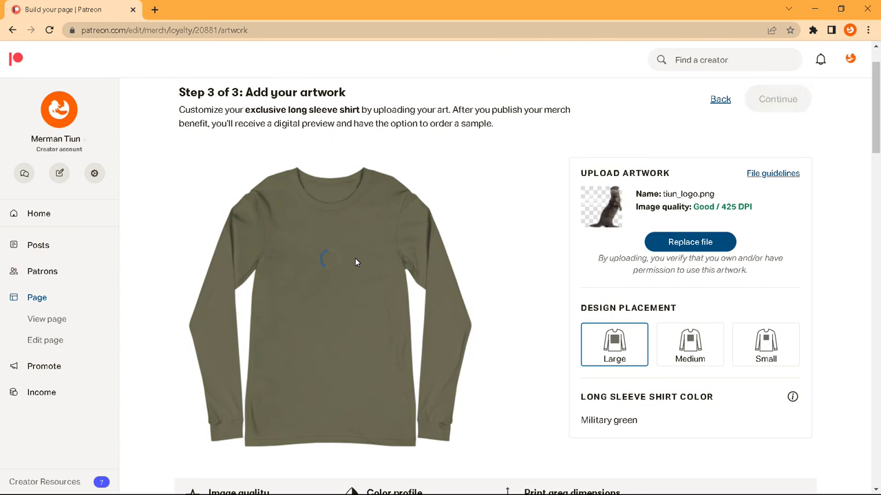
# - Dismiss the save error in Photoshop and check the Desktop artwork thumbnails in Patreon's file picker without choosing a file
pyautogui.hotkey('alt', 'Tab')
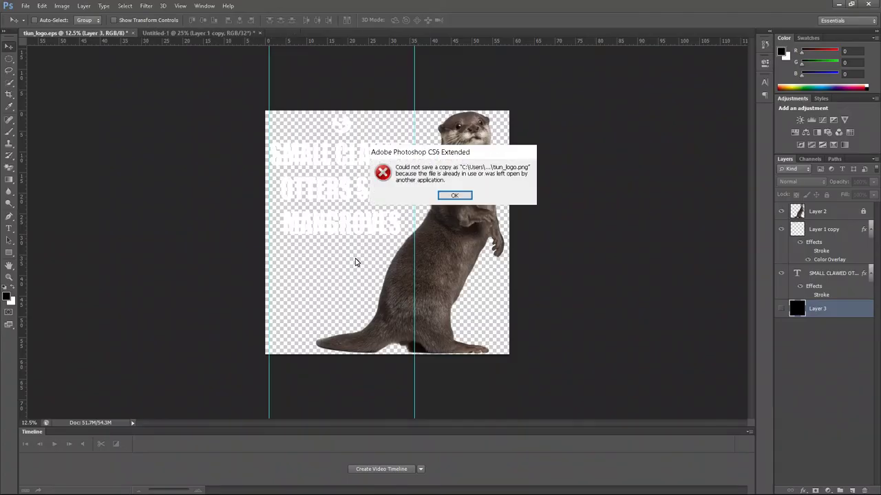
pyautogui.press('Return')
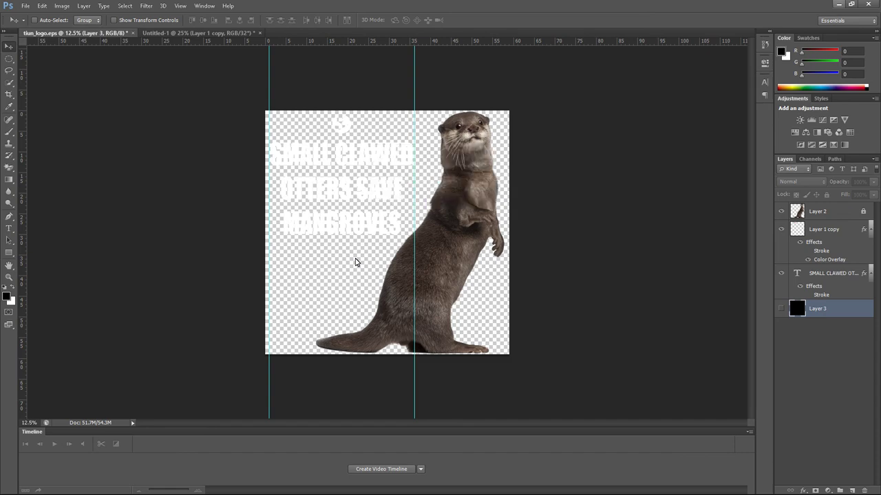
pyautogui.hotkey('alt', 'Tab')
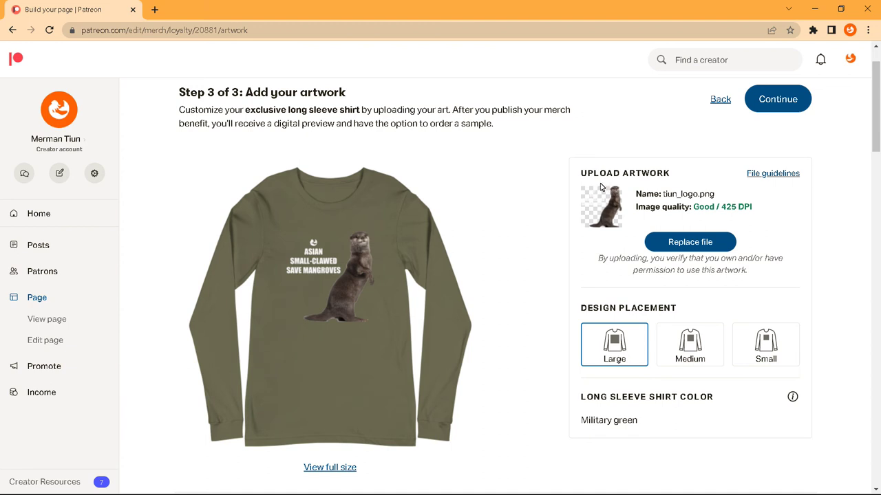
pyautogui.click(688, 242)
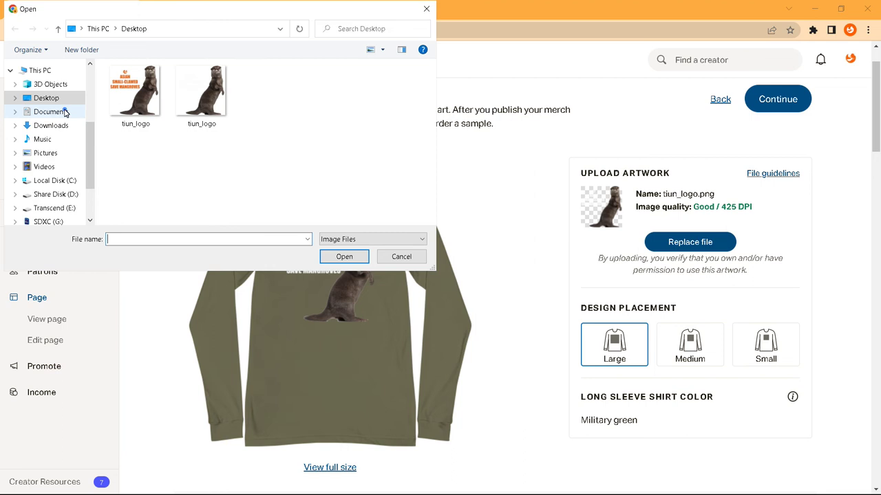
pyautogui.click(66, 112)
pyautogui.click(58, 98)
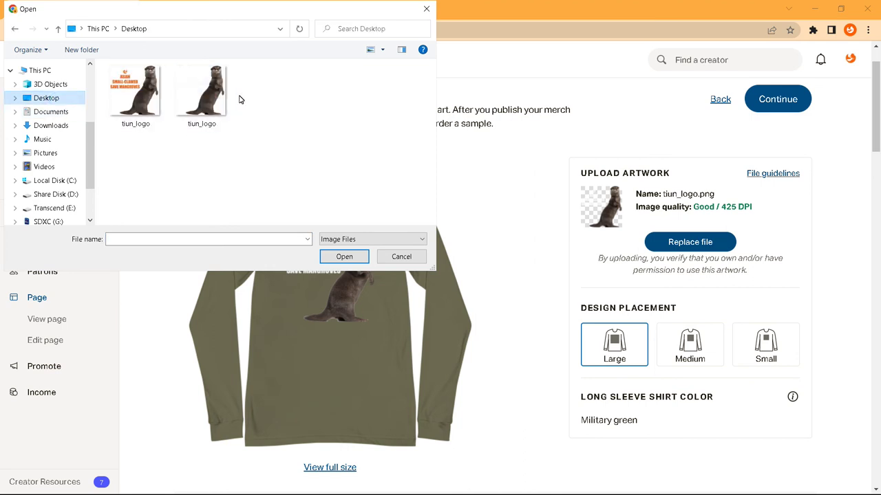
pyautogui.click(396, 256)
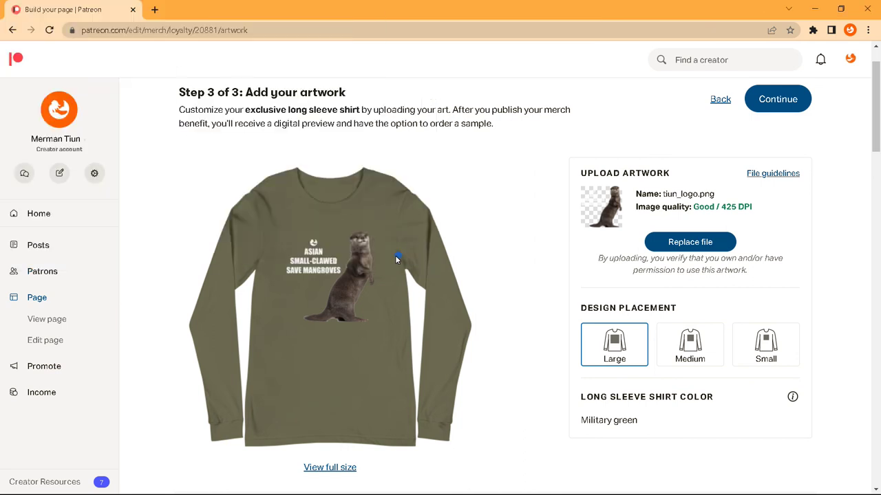
# - Switch to Photoshop and save the artwork to the Desktop as tiun_logo.png, replacing the existing PNG, with smallest compression and no interlacing
pyautogui.click(812, 9)
pyautogui.moveTo(362, 488)
pyautogui.click(323, 488)
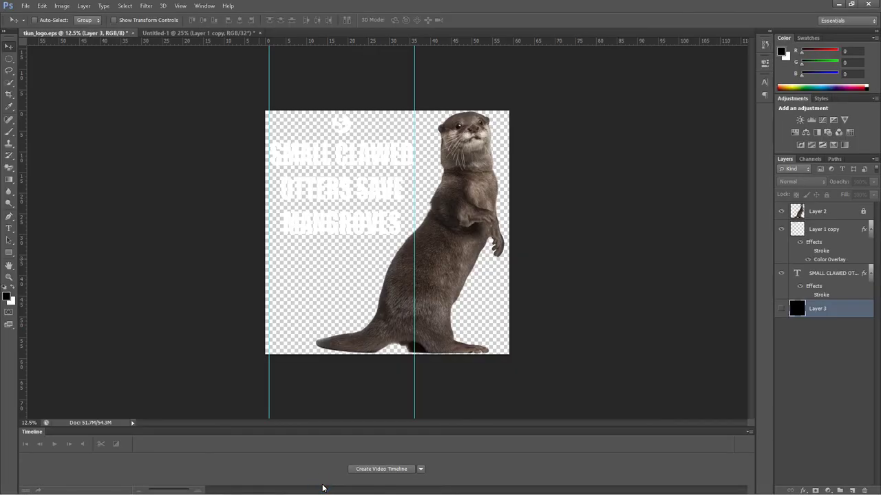
pyautogui.hotkey('alt', 'f')
pyautogui.press('Down')
pyautogui.press('Down')
pyautogui.press('Down')
pyautogui.press('Down')
pyautogui.press('Down')
pyautogui.press('Down')
pyautogui.press('Down')
pyautogui.press('Down')
pyautogui.press('Down')
pyautogui.press('Down')
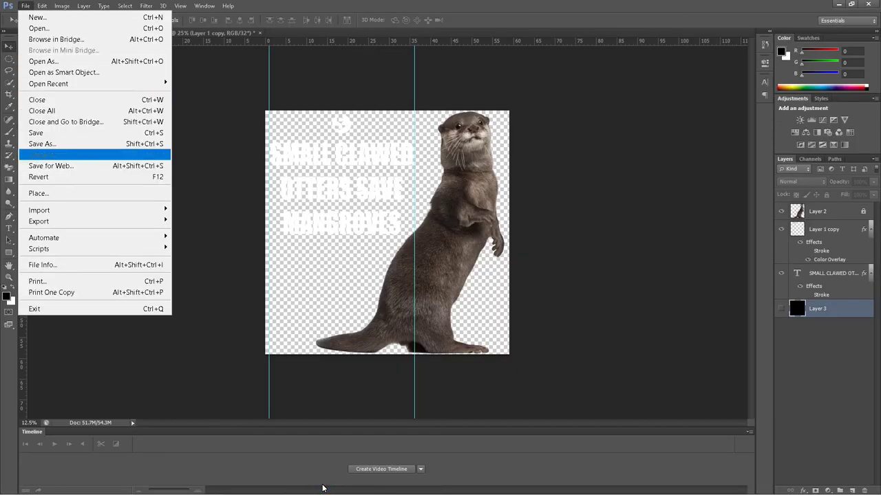
pyautogui.press('Return')
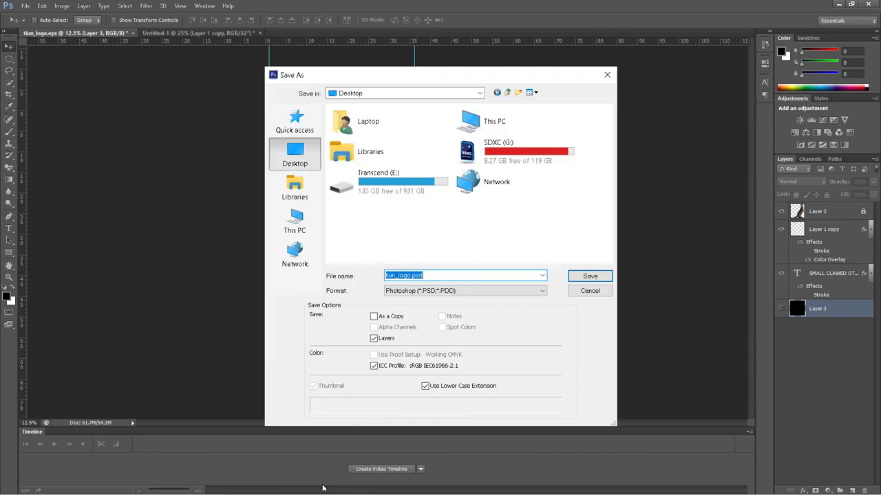
pyautogui.press('Tab')
pyautogui.hotkey('alt', 'Down')
pyautogui.press('Down')
pyautogui.press('Down')
pyautogui.press('Down')
pyautogui.press('Down')
pyautogui.press('Down')
pyautogui.press('Down')
pyautogui.press('Down')
pyautogui.press('Down')
pyautogui.press('Down')
pyautogui.press('Down')
pyautogui.press('Down')
pyautogui.press('Down')
pyautogui.press('Down')
pyautogui.press('Down')
pyautogui.press('Down')
pyautogui.press('Down')
pyautogui.press('Down')
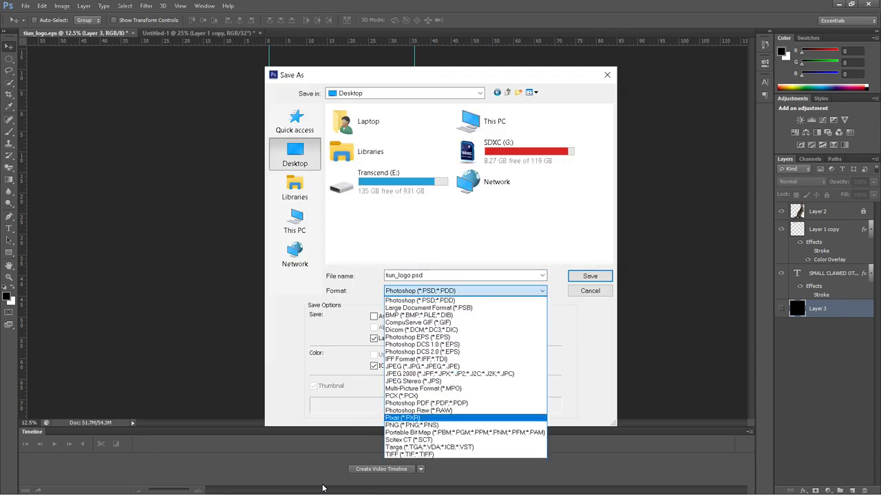
pyautogui.press('Return')
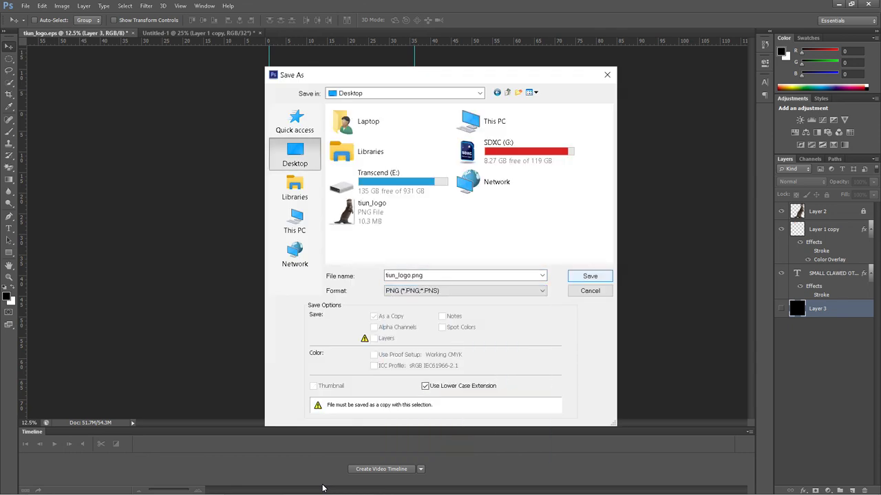
pyautogui.press('Return')
pyautogui.press('Return')
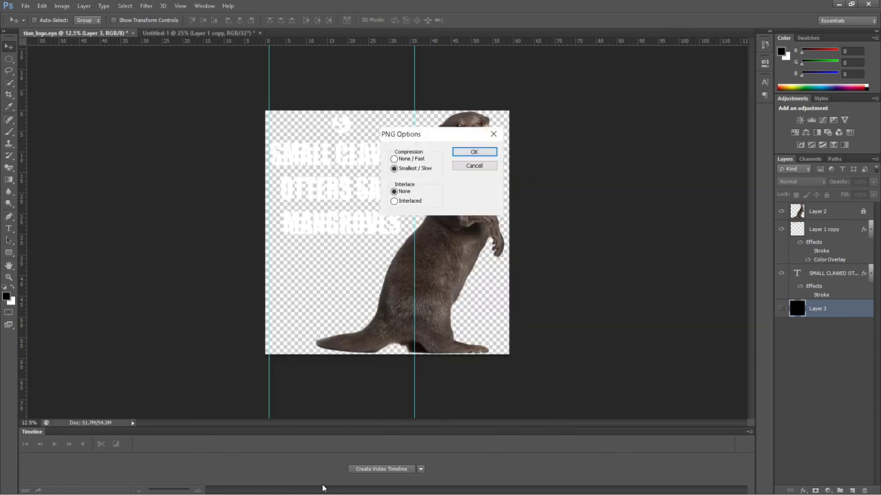
pyautogui.press('Return')
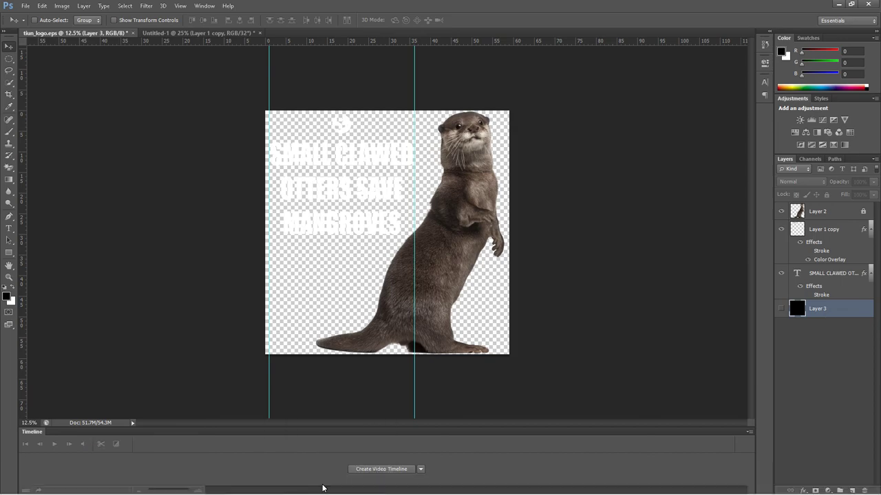
# - Switch to the Patreon page in Chrome and replace the shirt artwork with the transparent tiun_logo PNG from the Desktop
pyautogui.click(839, 3)
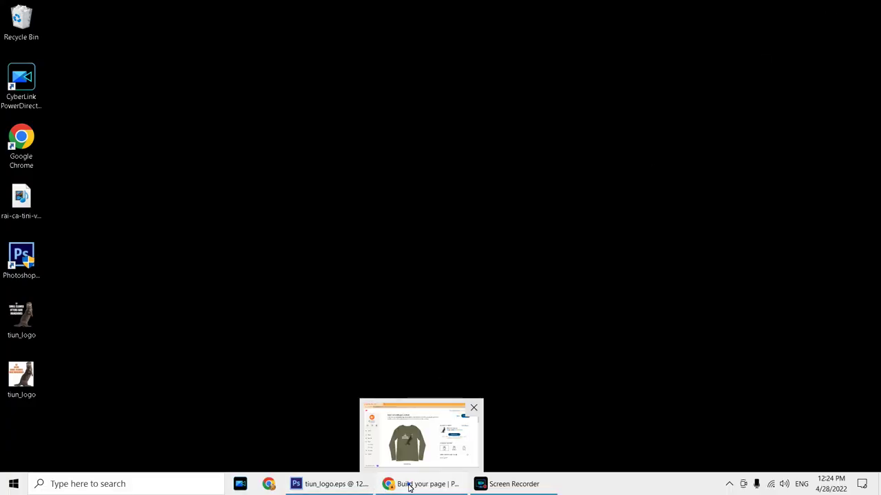
pyautogui.click(409, 487)
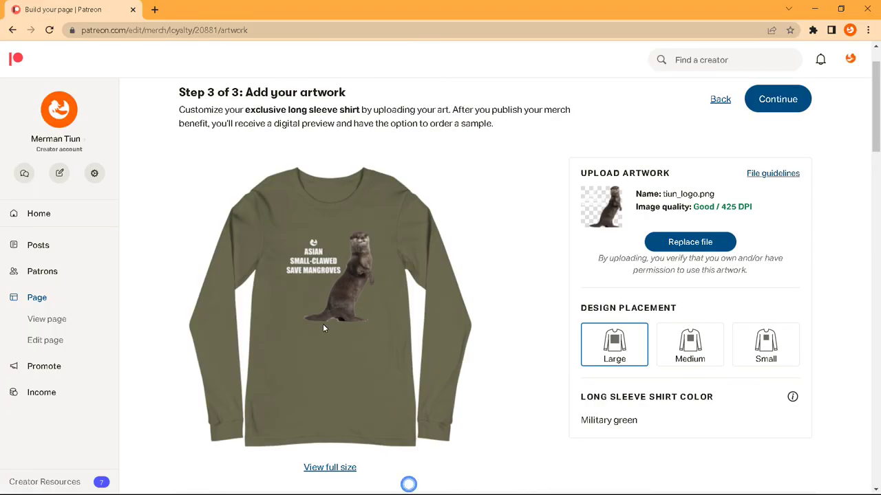
pyautogui.click(692, 242)
pyautogui.click(213, 101)
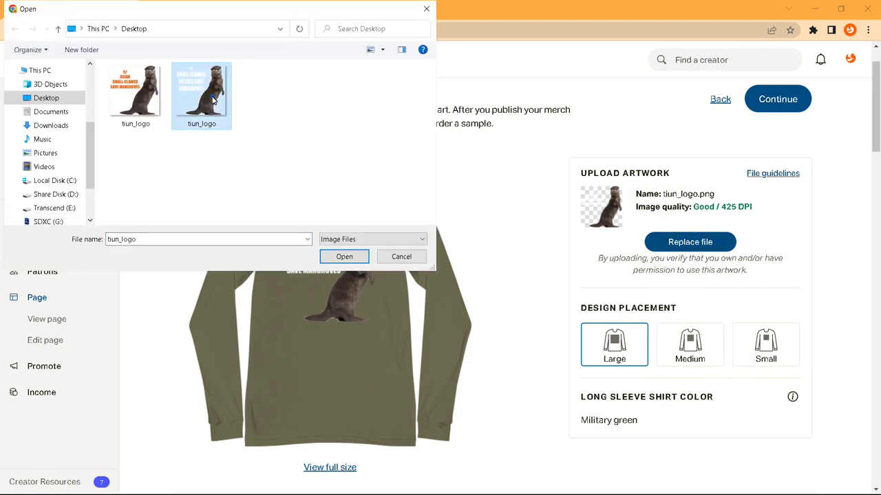
pyautogui.click(341, 259)
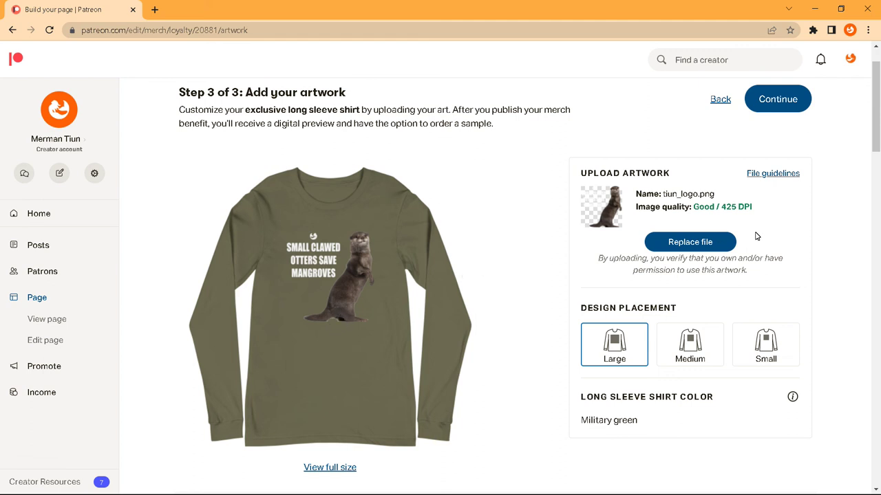
# - Accept the long sleeve shirt artwork with Large placement, then reopen it for a check and accept it again
pyautogui.click(765, 103)
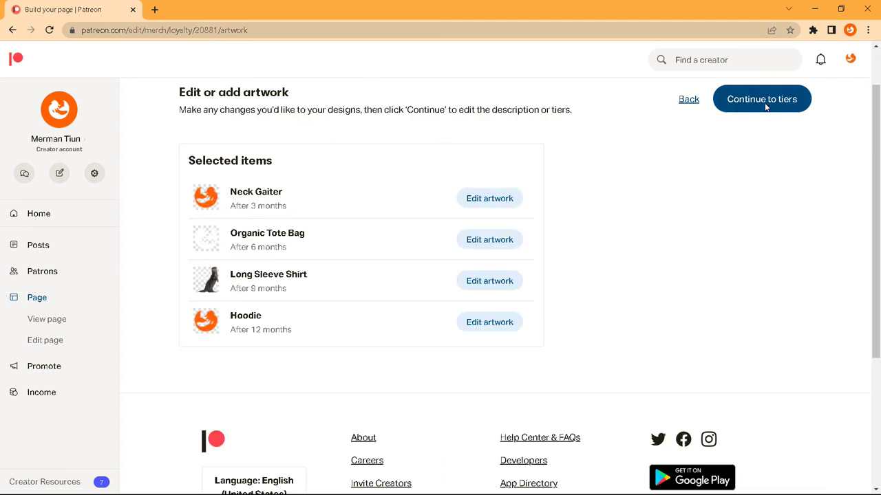
pyautogui.click(498, 288)
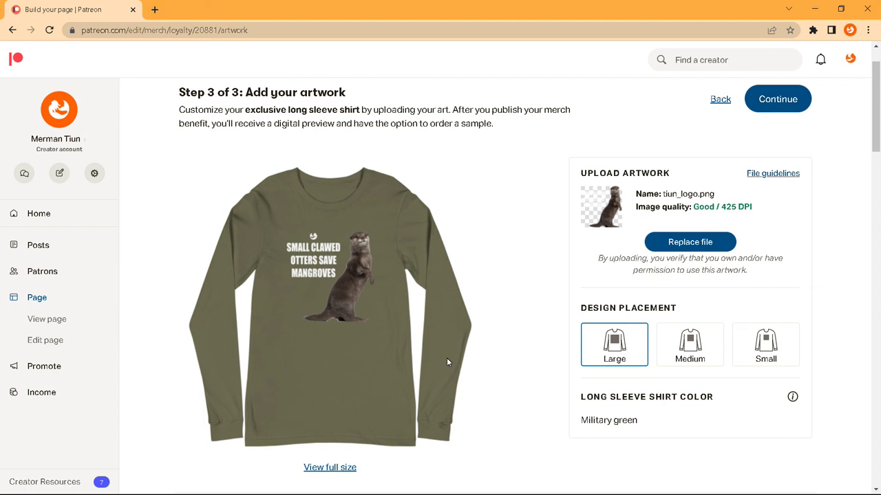
pyautogui.scroll(-3, 444, 354)
pyautogui.scroll(3, 432, 358)
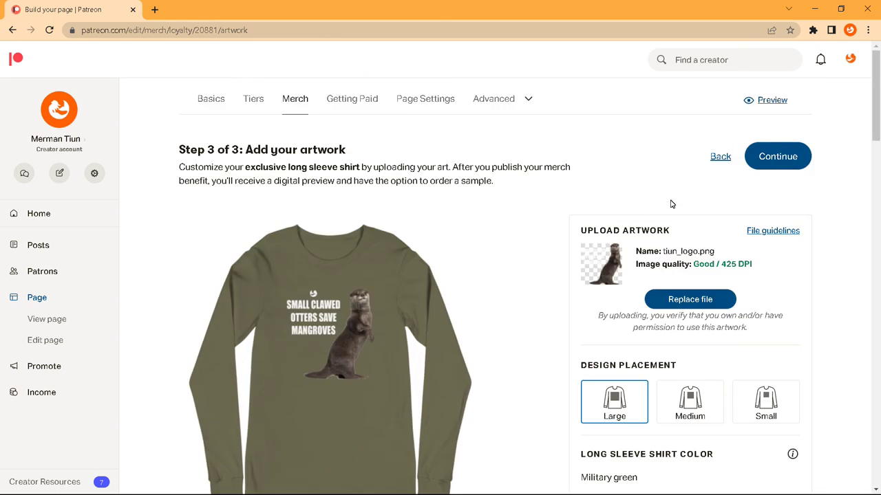
pyautogui.click(765, 165)
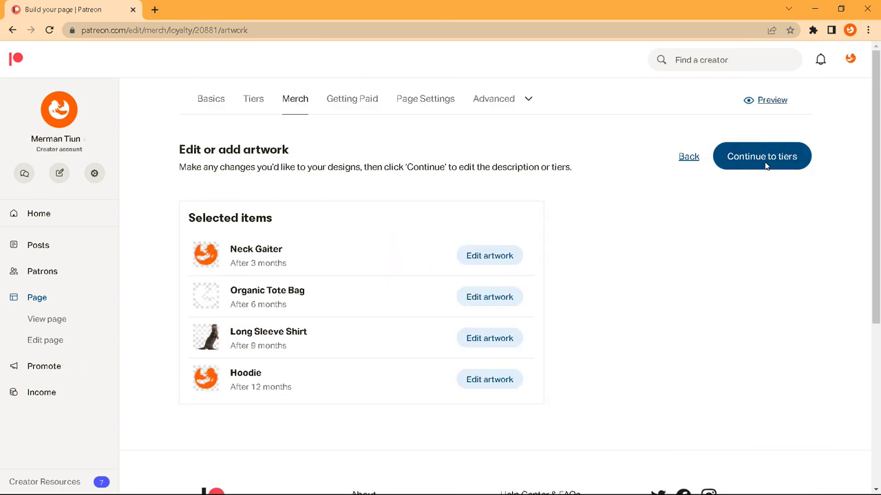
# - Review the uploaded artwork and placement on the organic tote bag, hoodie and long sleeve shirt mockups, ending on the hoodie
pyautogui.click(506, 298)
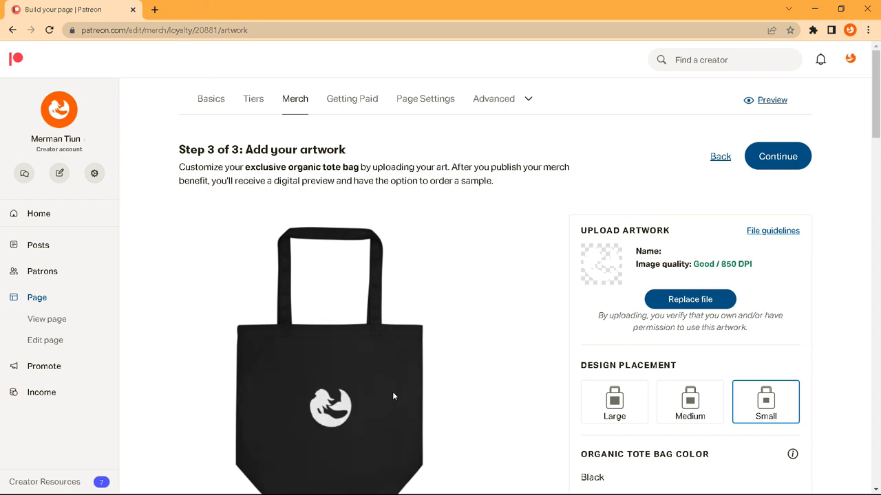
pyautogui.scroll(-1, 392, 396)
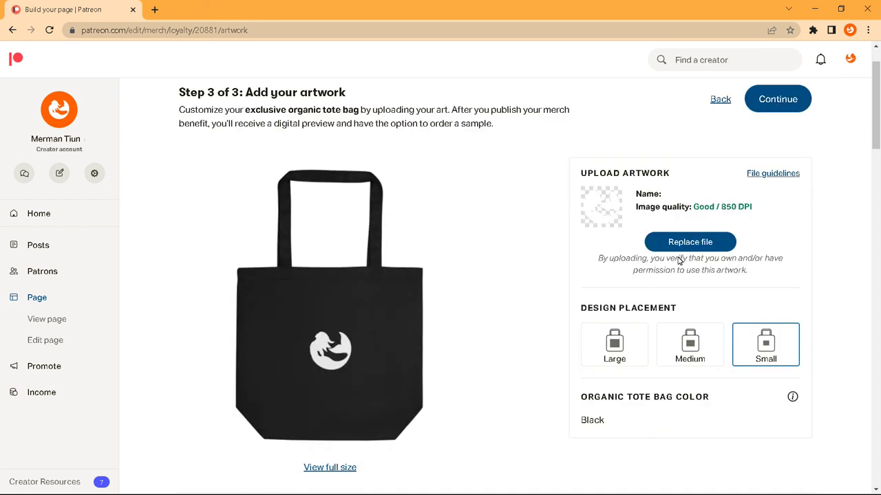
pyautogui.click(723, 103)
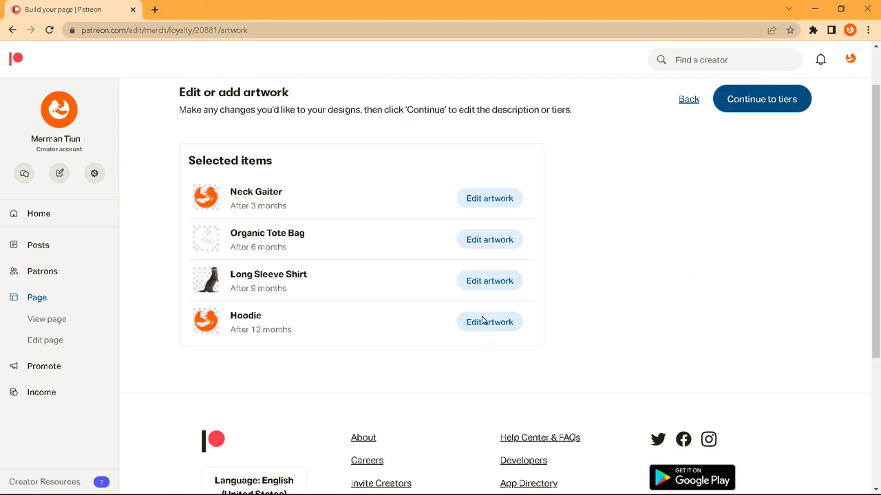
pyautogui.click(501, 330)
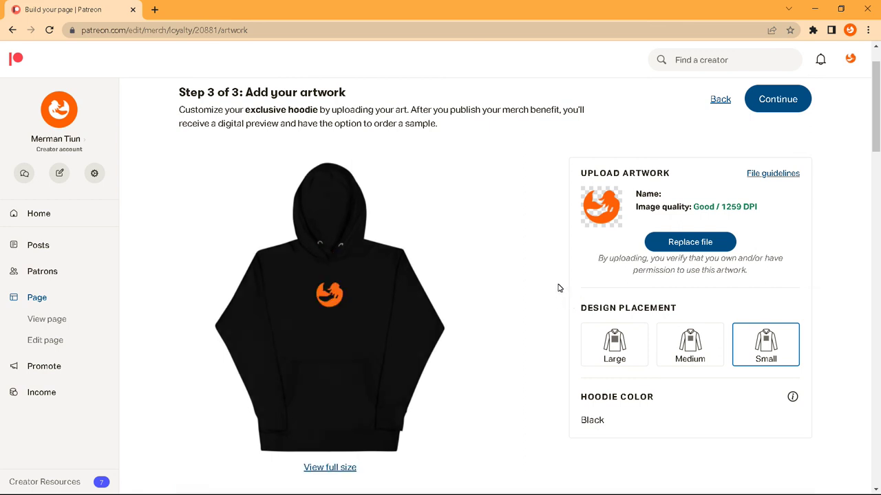
pyautogui.click(721, 99)
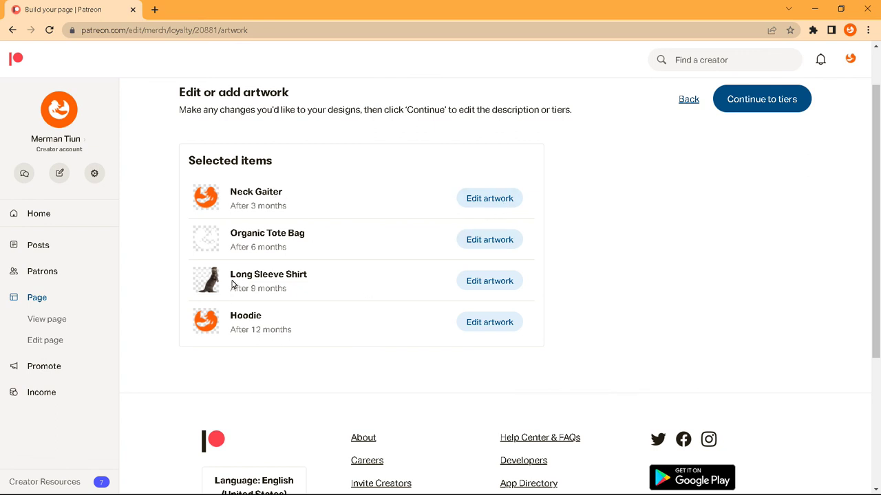
pyautogui.click(483, 282)
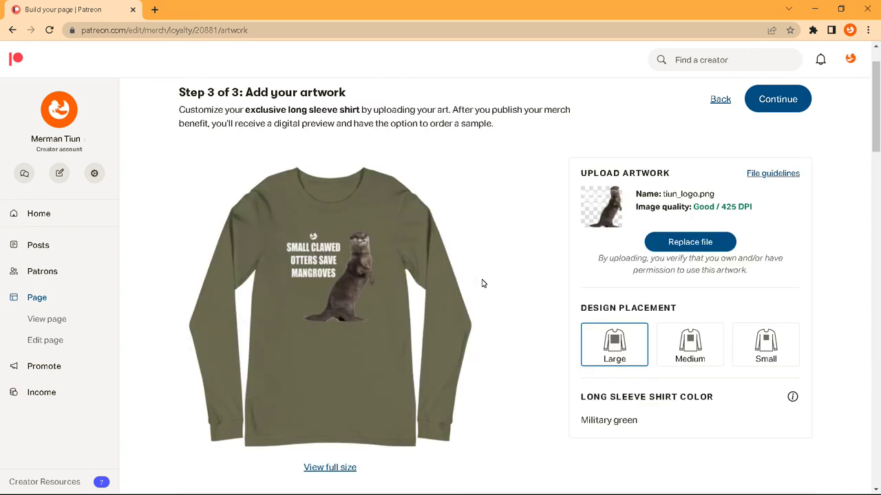
pyautogui.click(723, 103)
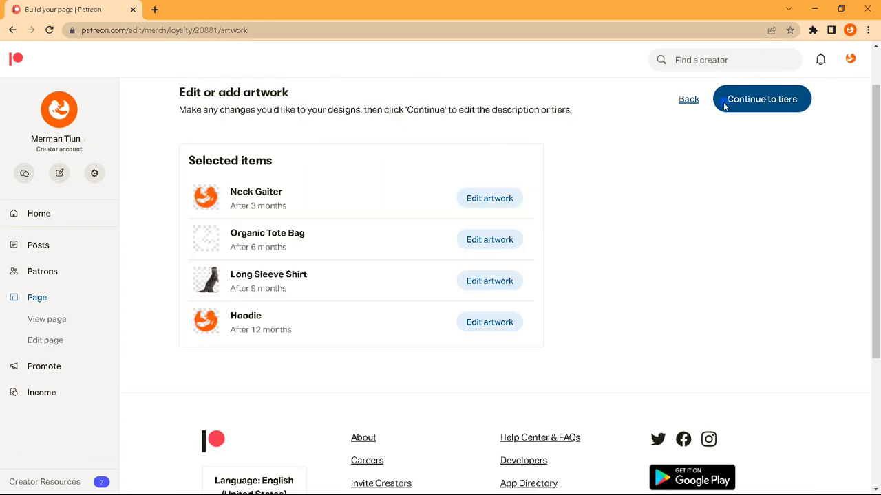
pyautogui.click(471, 324)
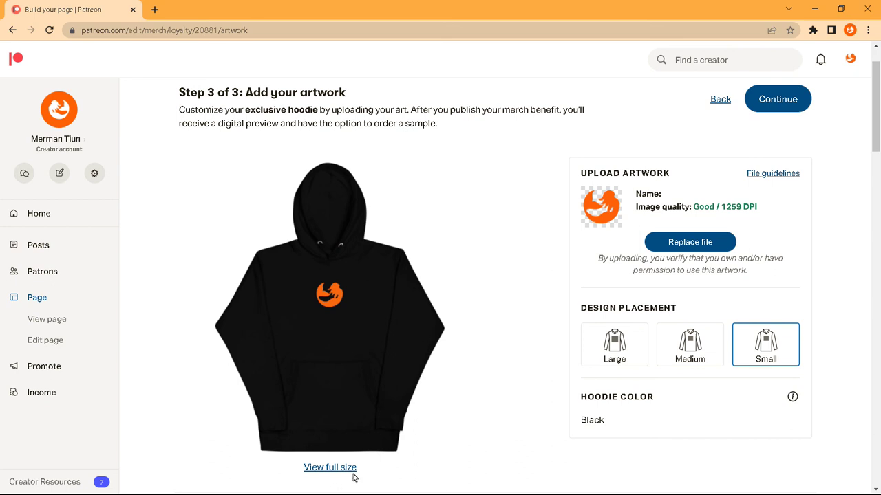
pyautogui.click(814, 9)
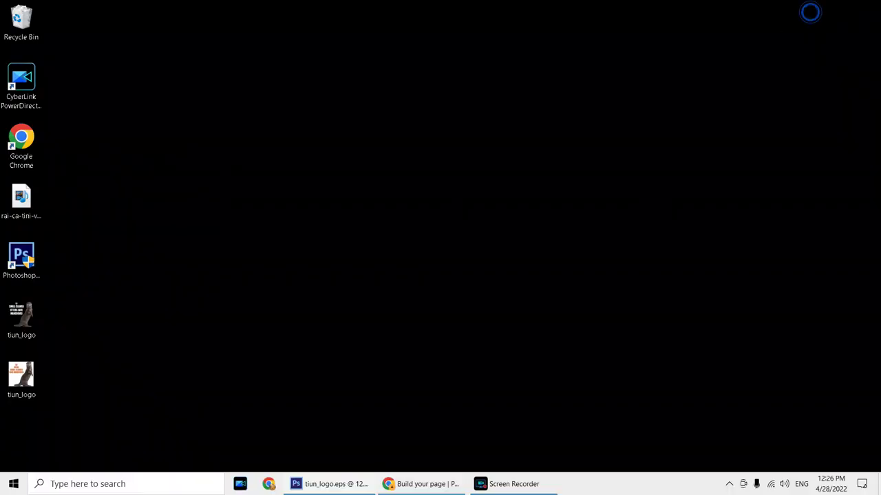
pyautogui.click(353, 482)
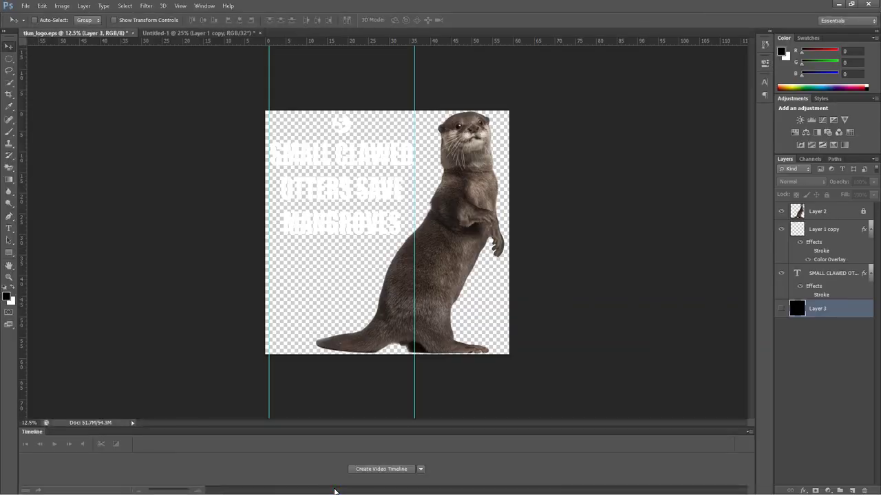
pyautogui.hotkey('alt', 'f')
pyautogui.press('Escape')
pyautogui.click(421, 481)
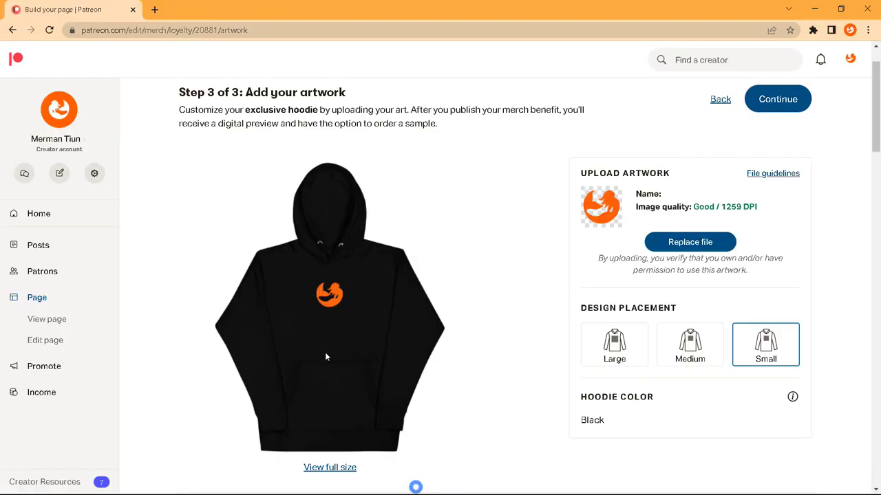
pyautogui.click(265, 31)
pyautogui.hotkey('ctrl', 't')
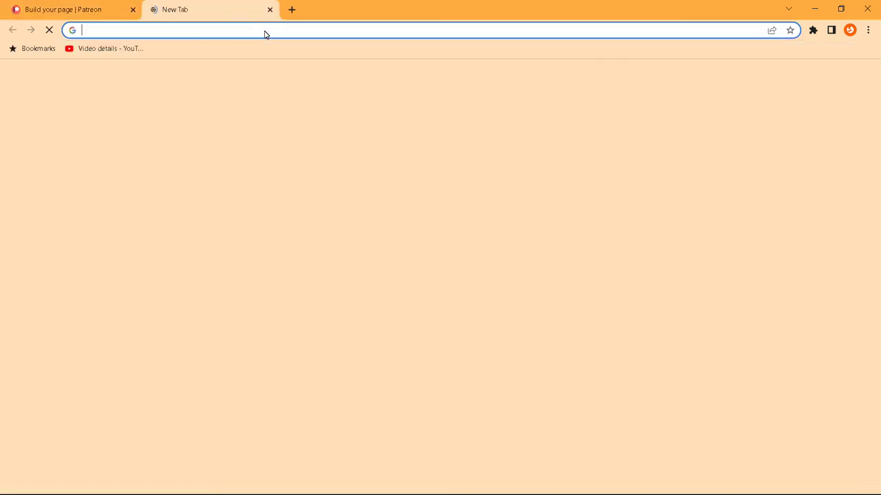
pyautogui.write('yo')
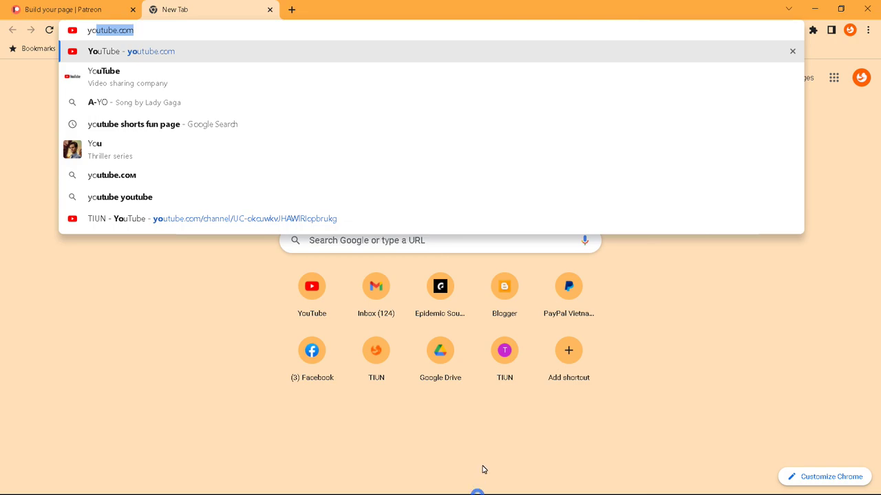
pyautogui.press('Return')
pyautogui.click(813, 8)
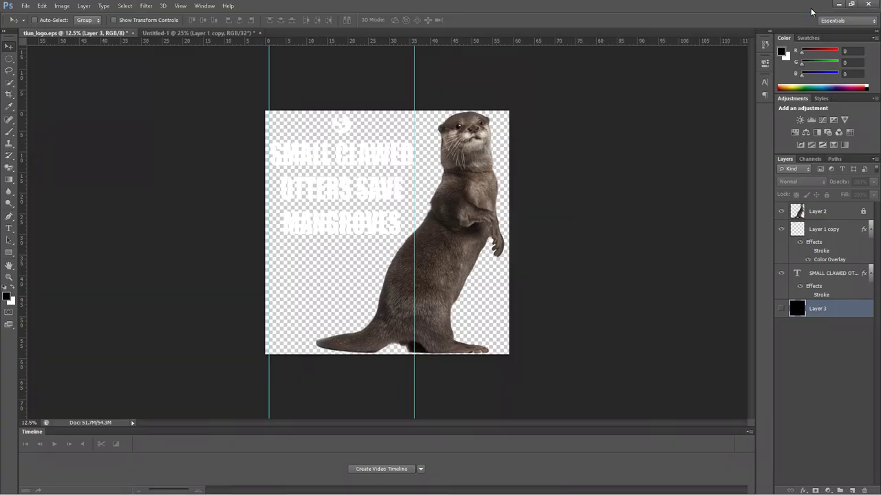
pyautogui.click(838, 4)
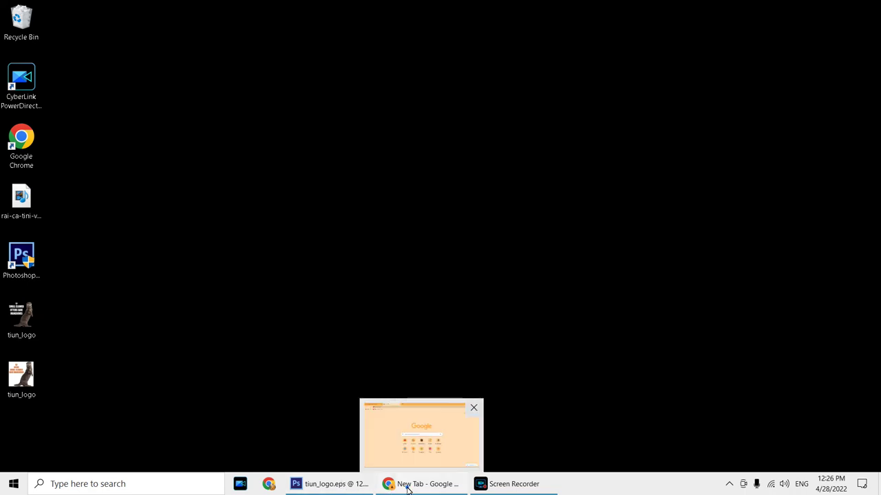
pyautogui.click(407, 487)
pyautogui.click(31, 5)
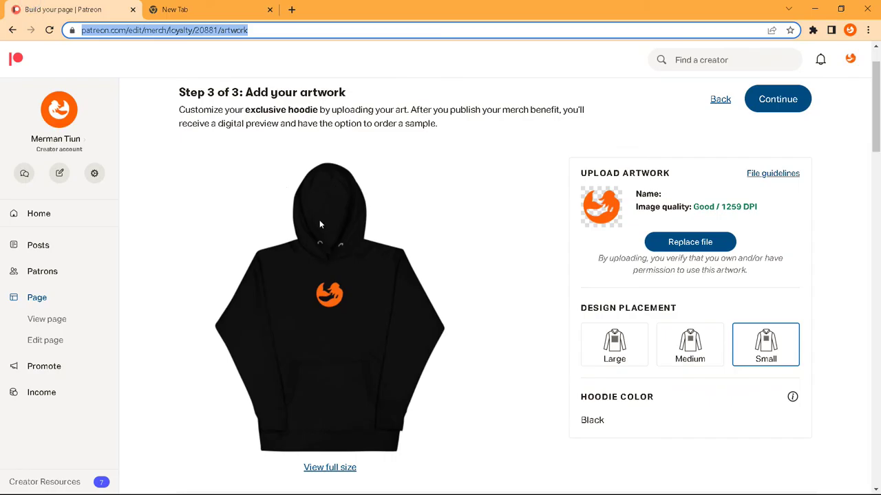
pyautogui.scroll(1, 319, 220)
pyautogui.click(852, 61)
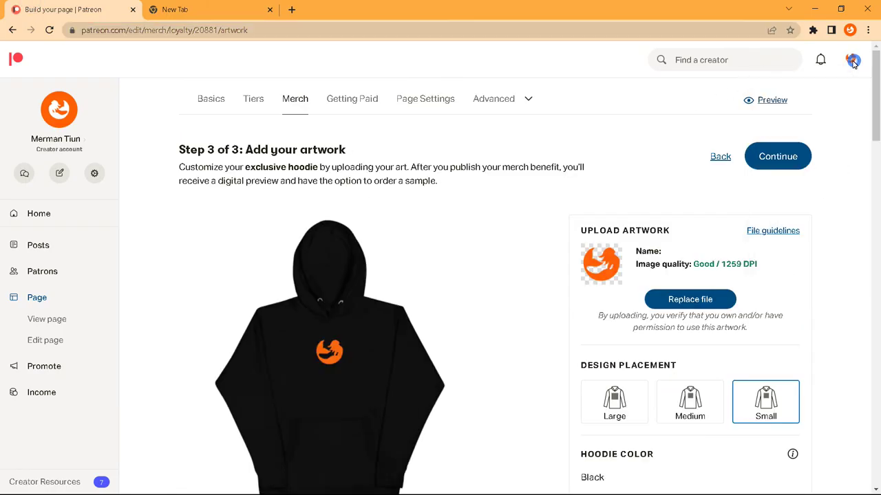
pyautogui.click(39, 215)
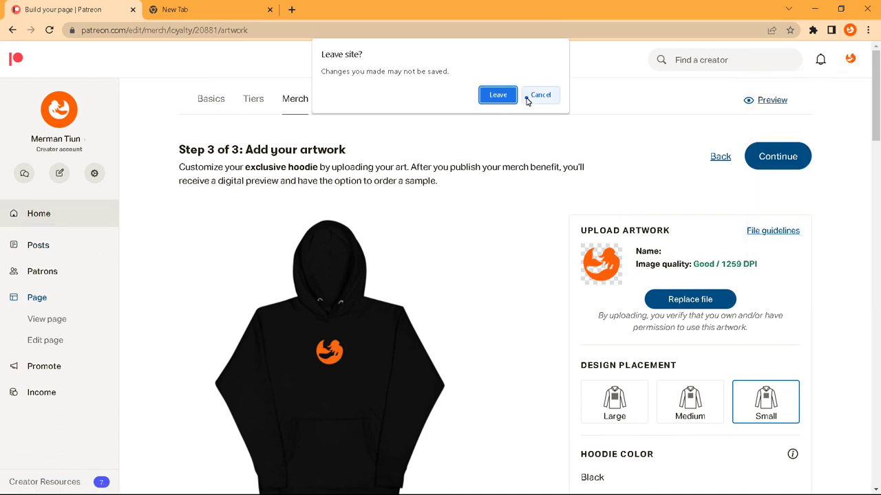
pyautogui.click(529, 97)
pyautogui.click(437, 30)
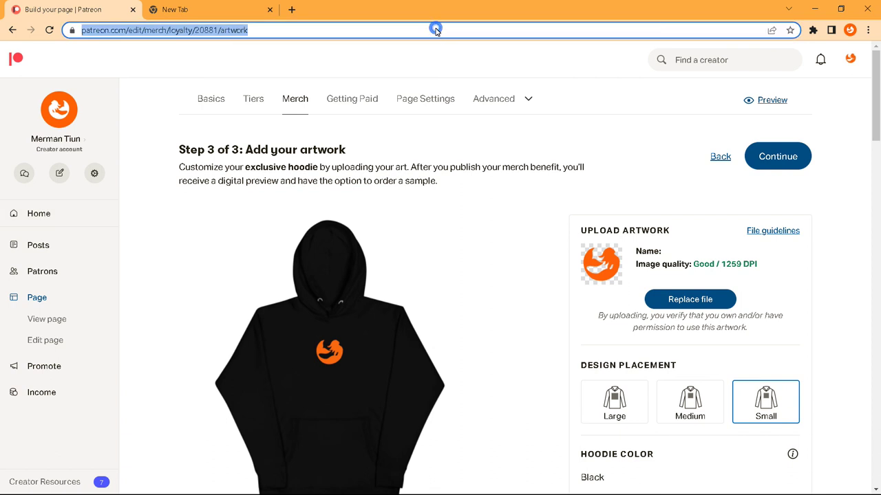
pyautogui.click(497, 343)
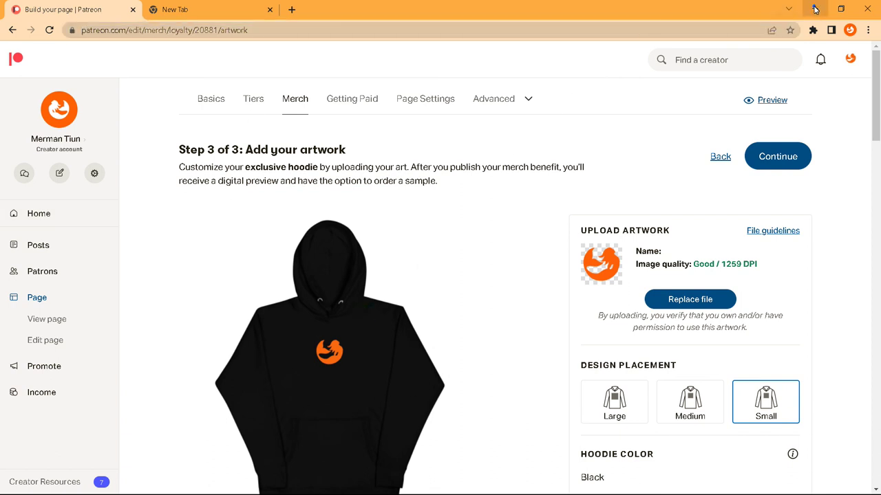
# - Open a separate maximized Chrome window under another profile and load the creator's public Patreon page
pyautogui.click(814, 8)
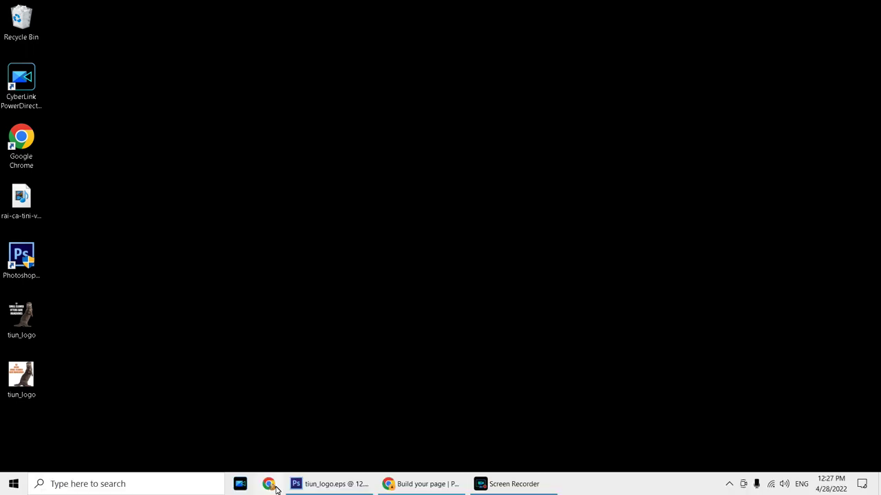
pyautogui.click(279, 489)
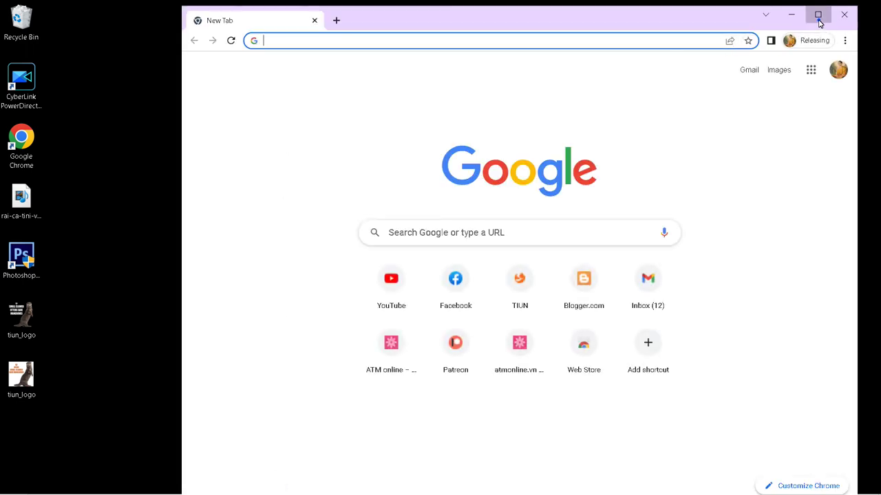
pyautogui.click(818, 15)
pyautogui.write('patr')
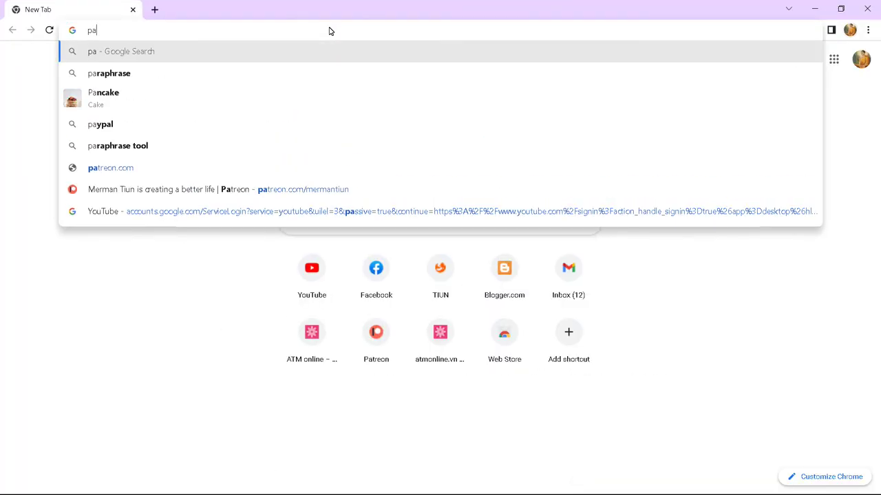
pyautogui.press('Return')
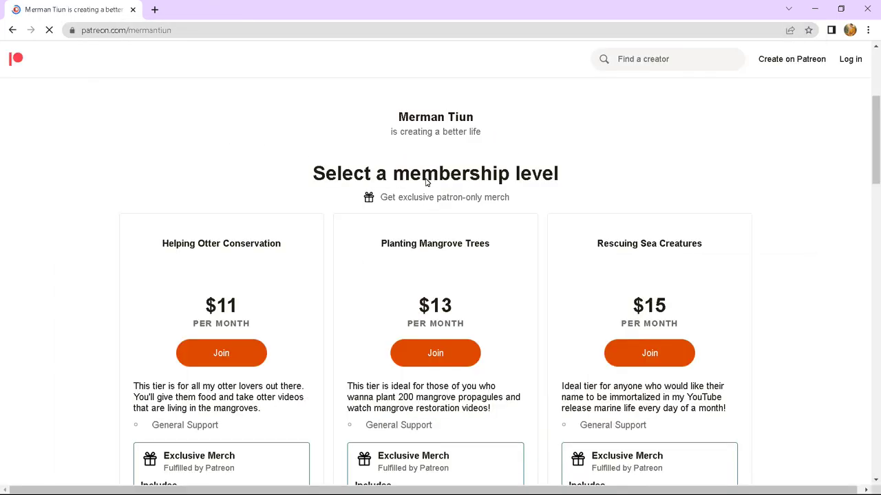
# - Examine the public creator page from the membership tiers and their exclusive merch through the introduction and recent posts to the footer
pyautogui.scroll(-2, 426, 180)
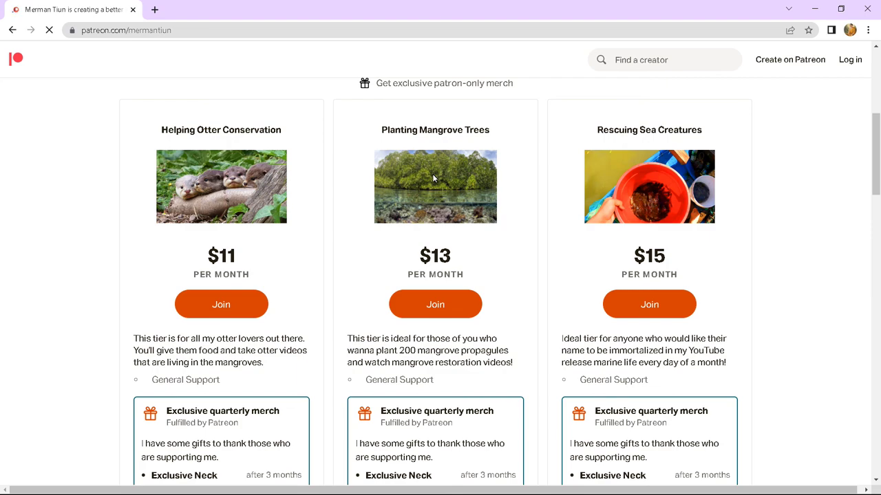
pyautogui.scroll(2, 429, 177)
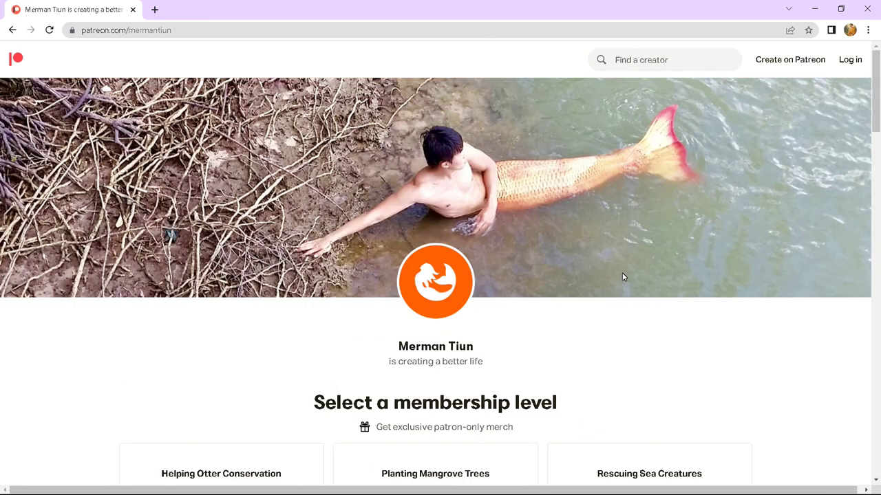
pyautogui.scroll(-5, 639, 421)
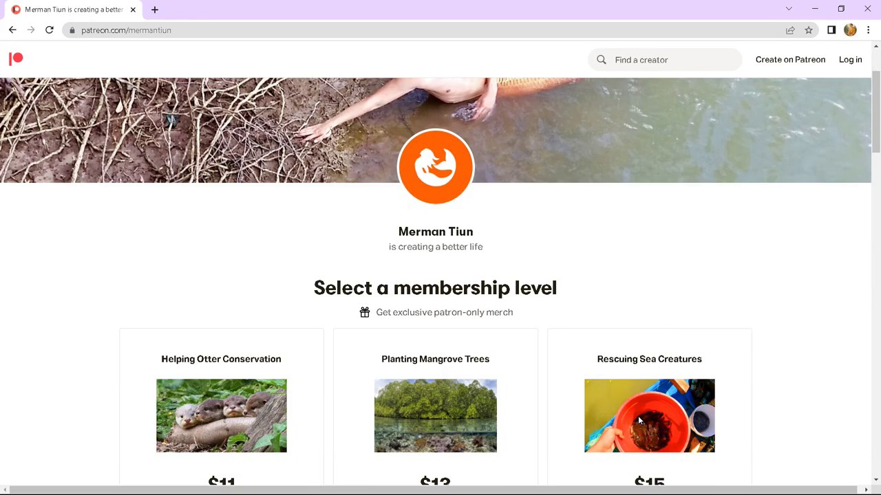
pyautogui.scroll(-2, 638, 421)
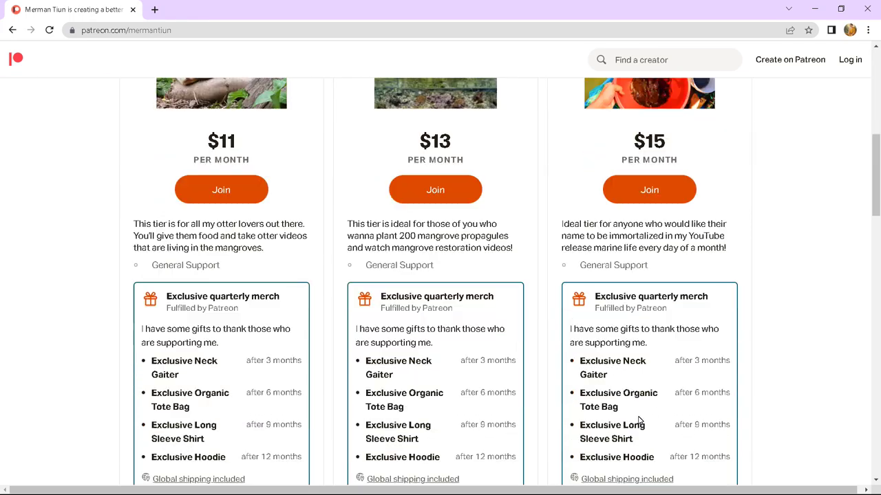
pyautogui.scroll(-3, 639, 420)
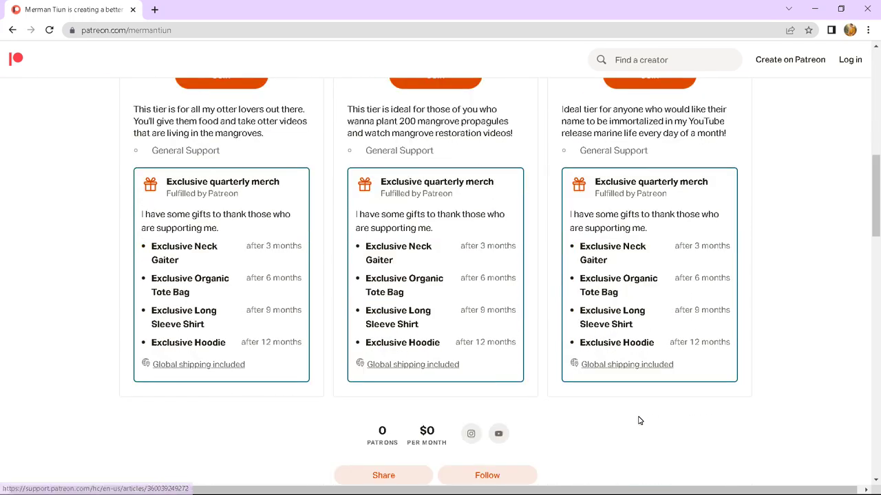
pyautogui.scroll(-1, 638, 421)
pyautogui.scroll(-6, 638, 420)
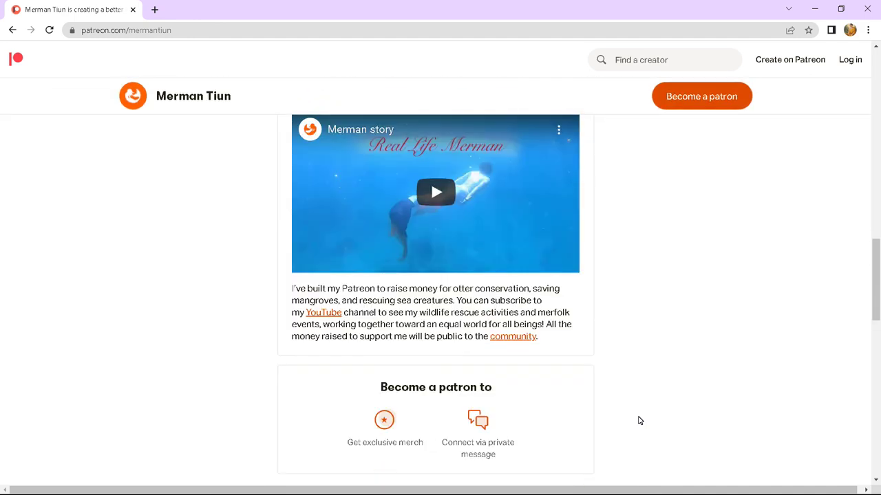
pyautogui.scroll(-2, 399, 437)
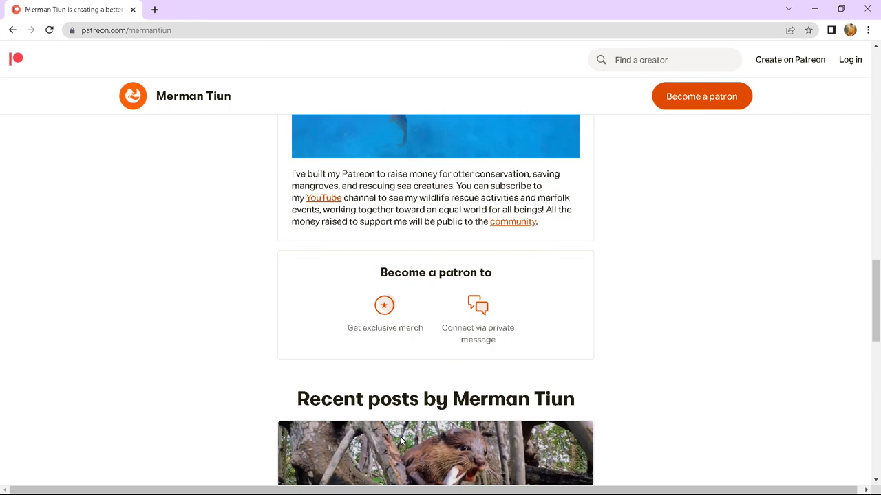
pyautogui.scroll(-3, 402, 441)
pyautogui.scroll(-1, 403, 441)
pyautogui.scroll(-2, 402, 441)
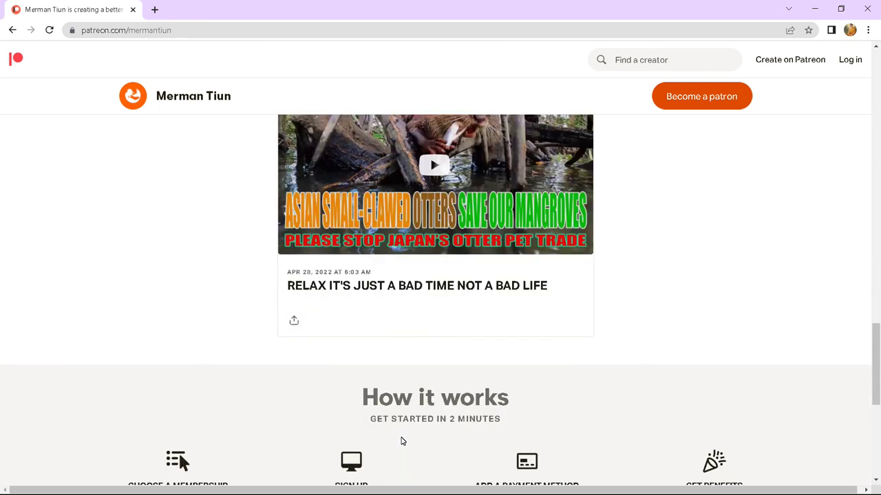
pyautogui.scroll(-6, 403, 441)
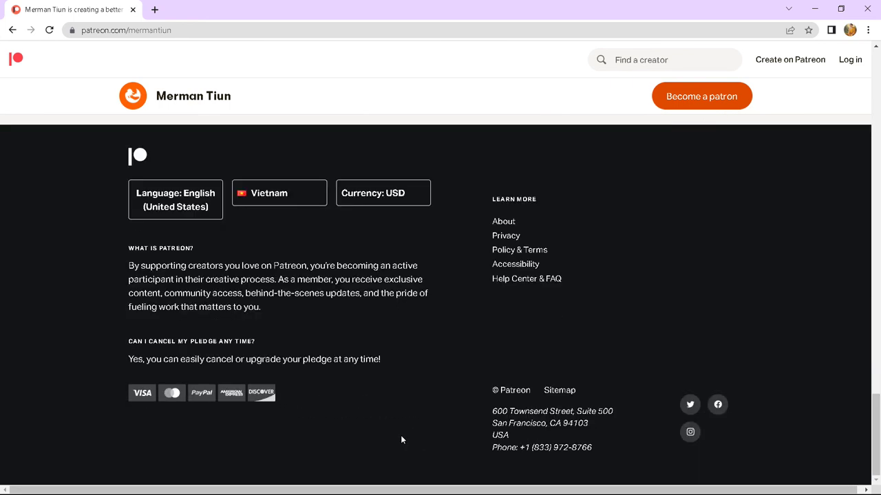